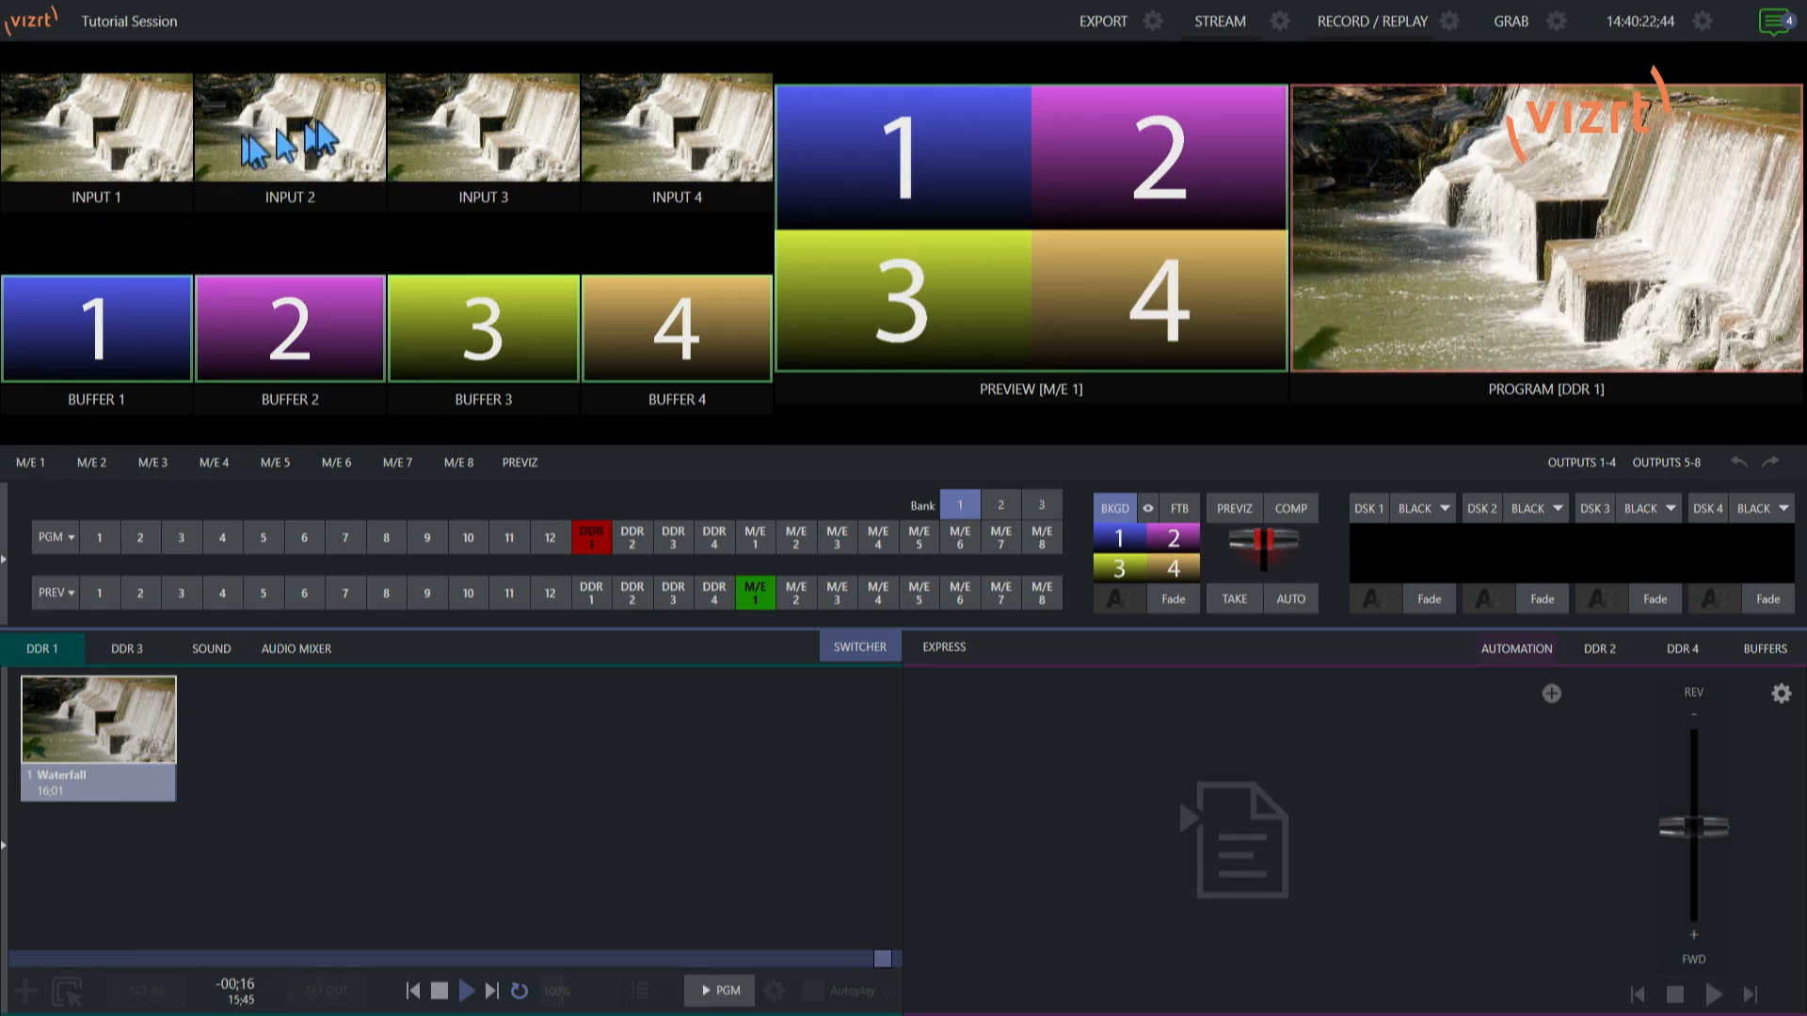
Step: Check the source assigned in Input 1's configuration, and close the settings
left_click(175, 165)
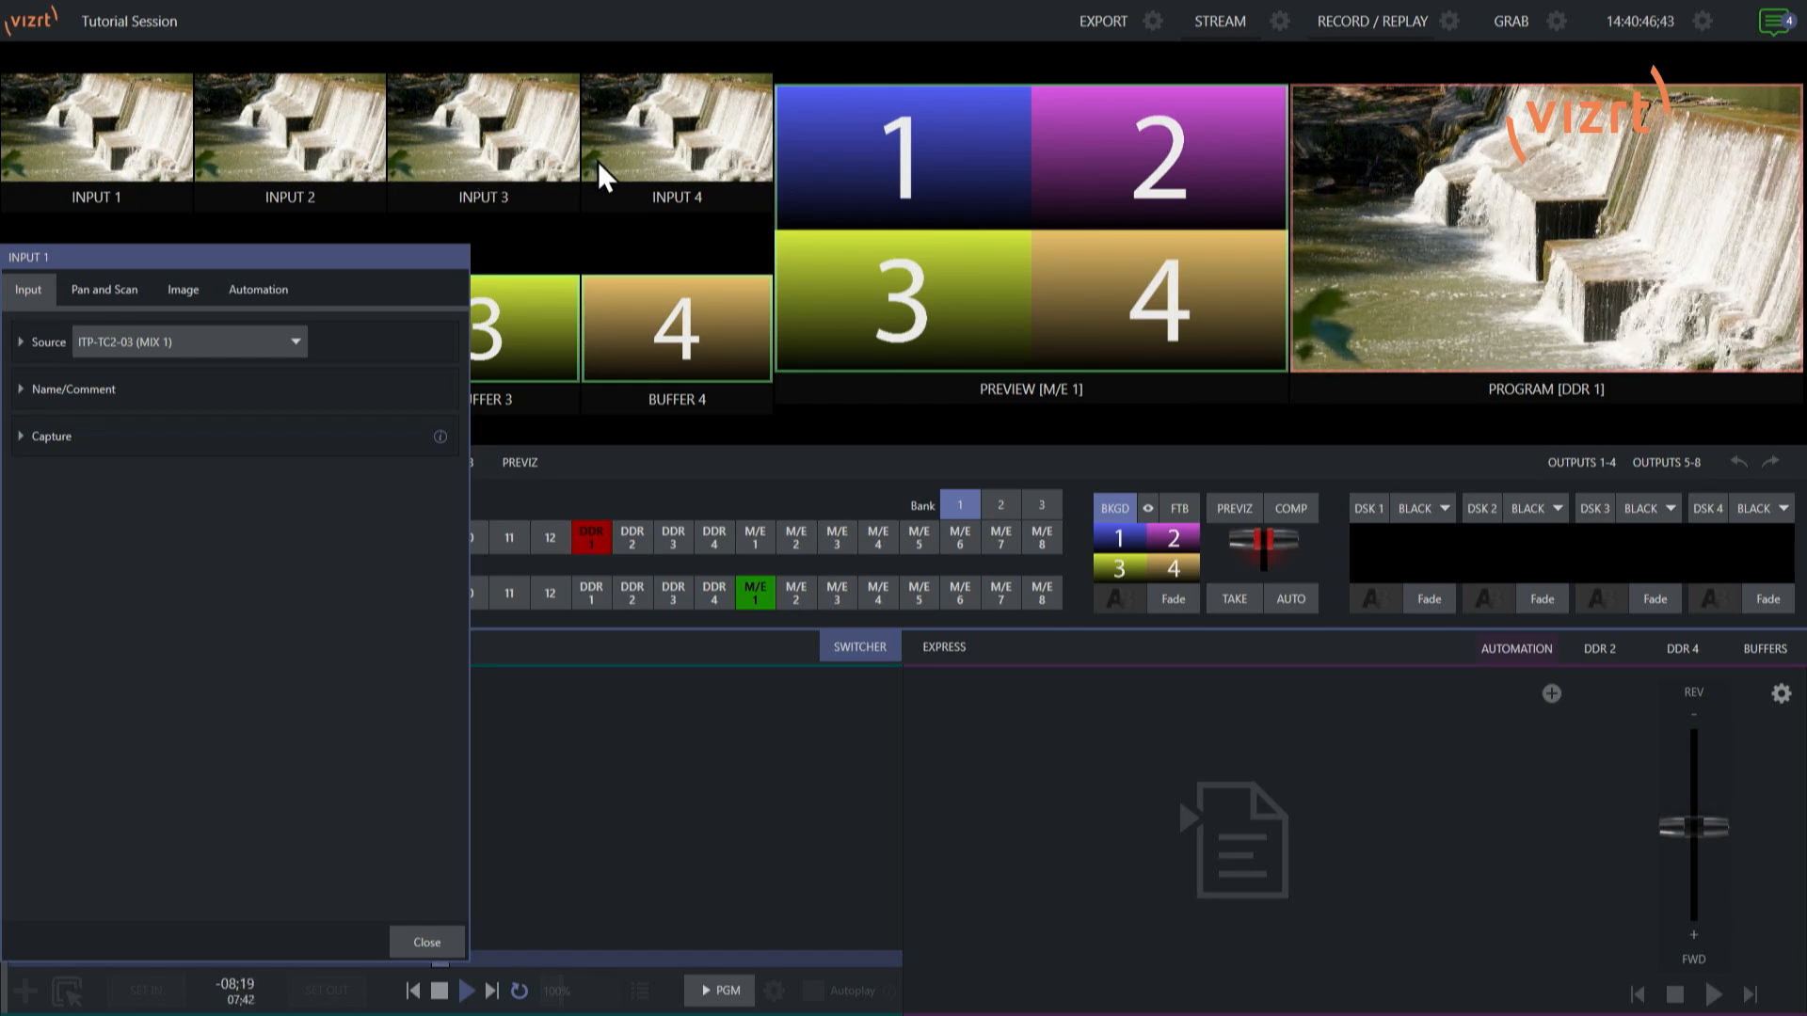
left_click(426, 941)
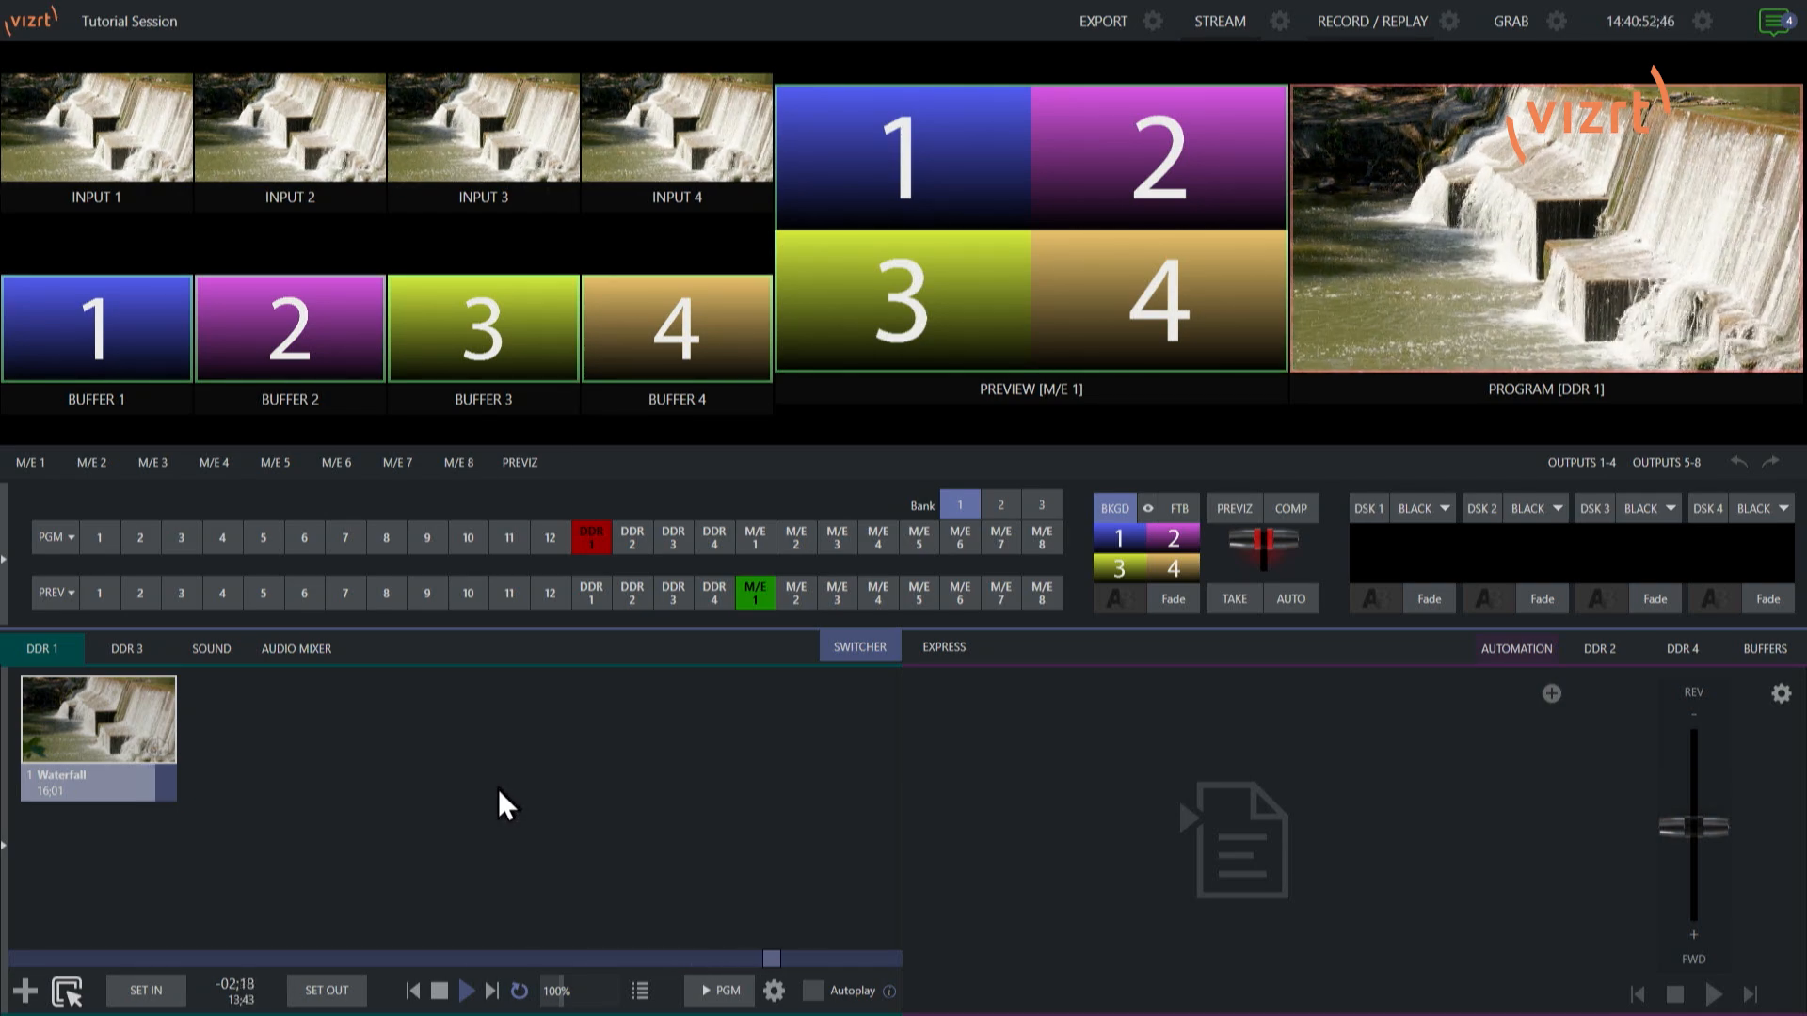
Step: Put Input 1 on preview and open the output configuration of the program output
left_click(99, 589)
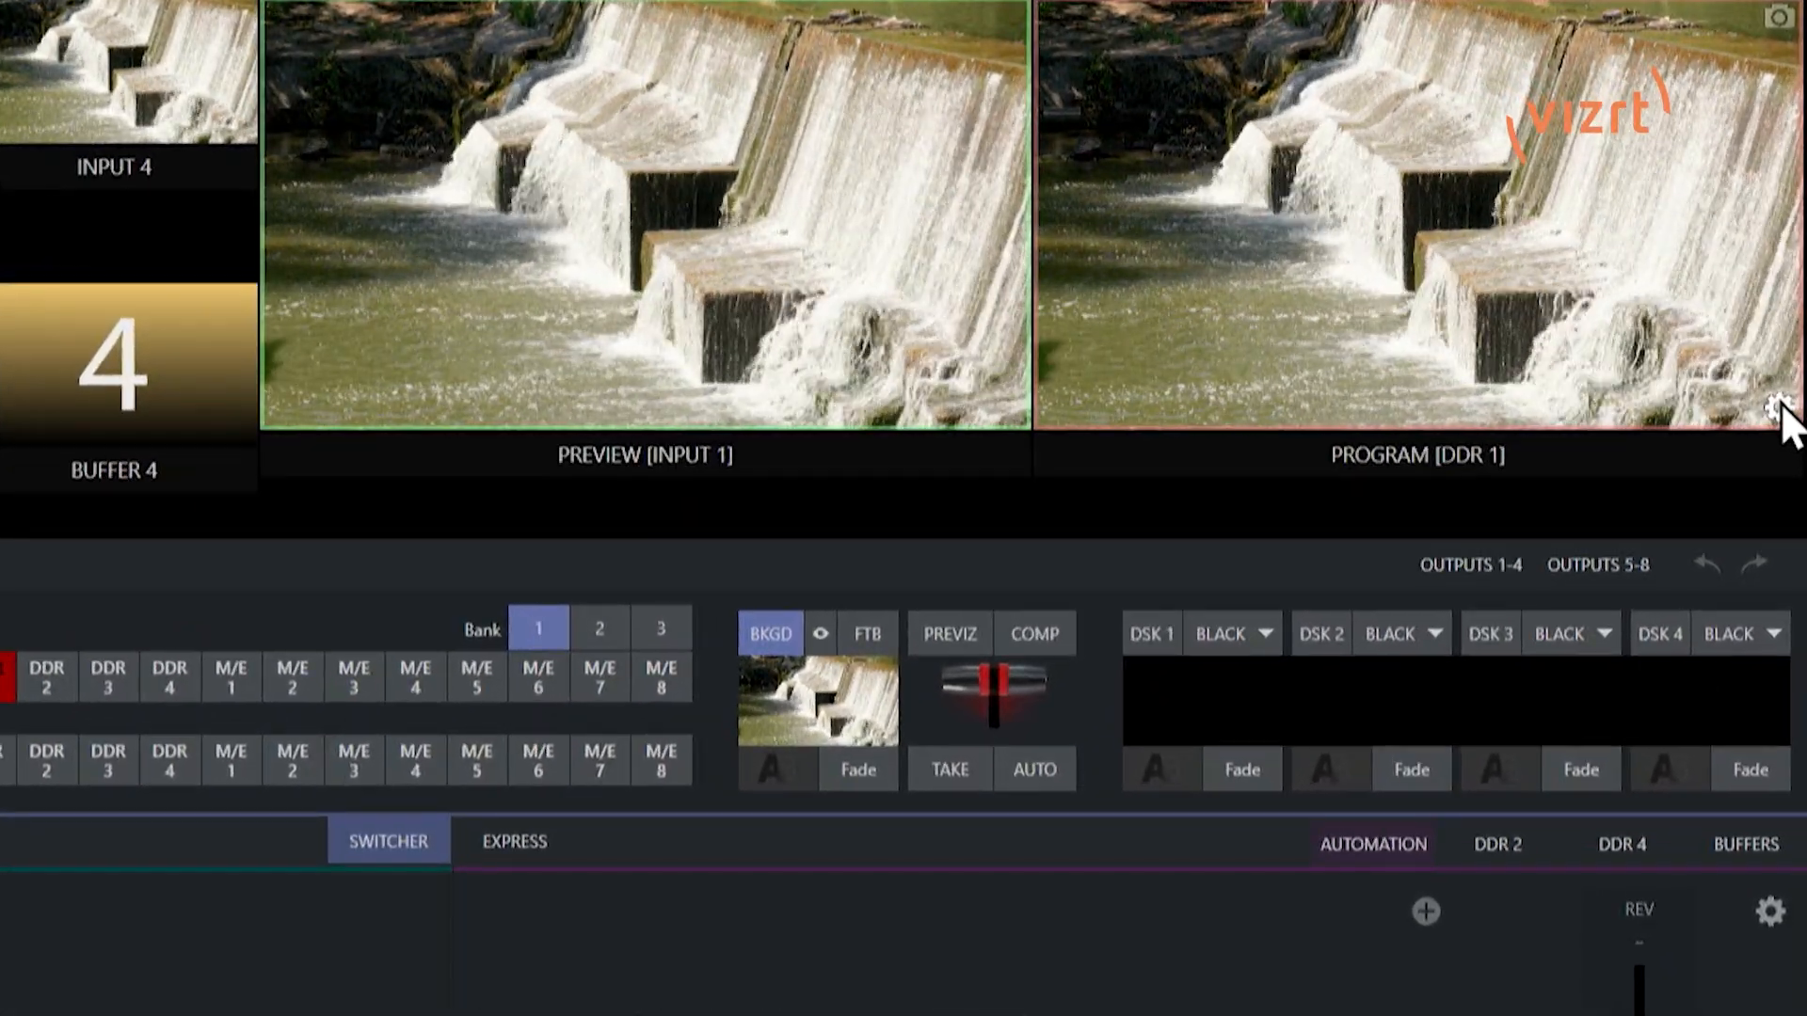
left_click(1778, 407)
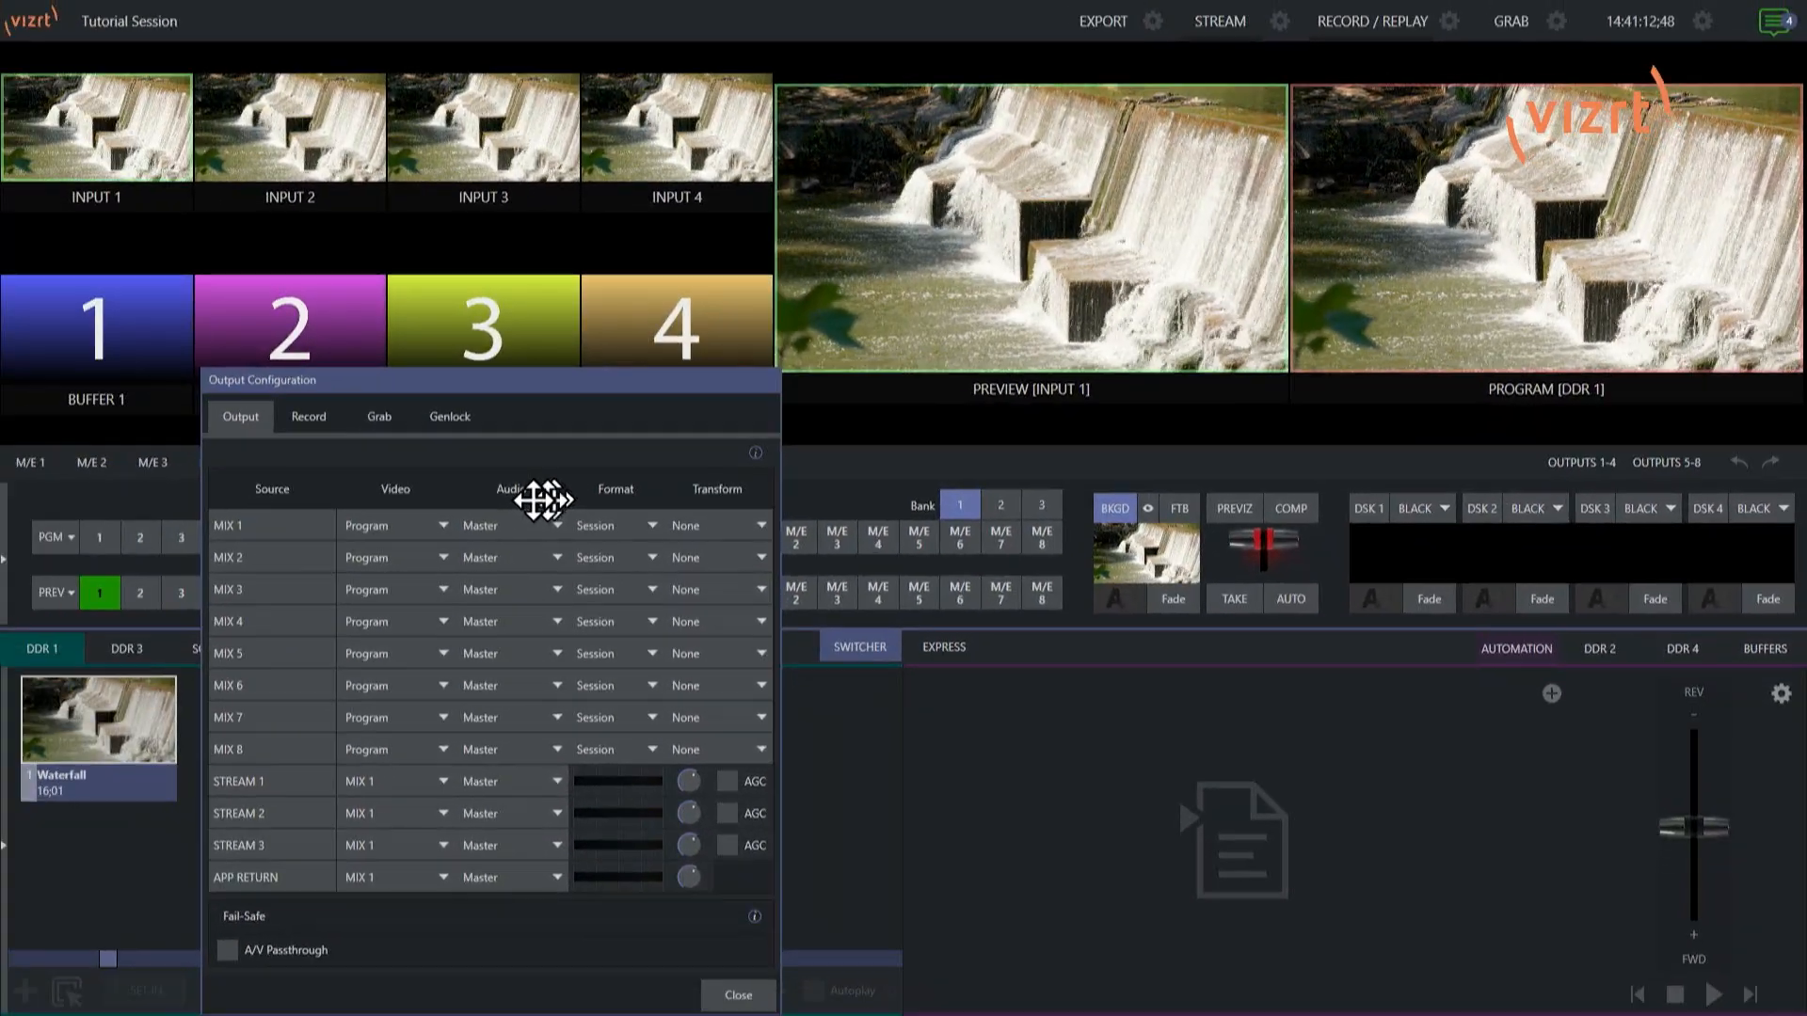
mouse_move(545, 496)
left_mouse_down()
mouse_move(488, 501)
mouse_move(523, 505)
left_mouse_up()
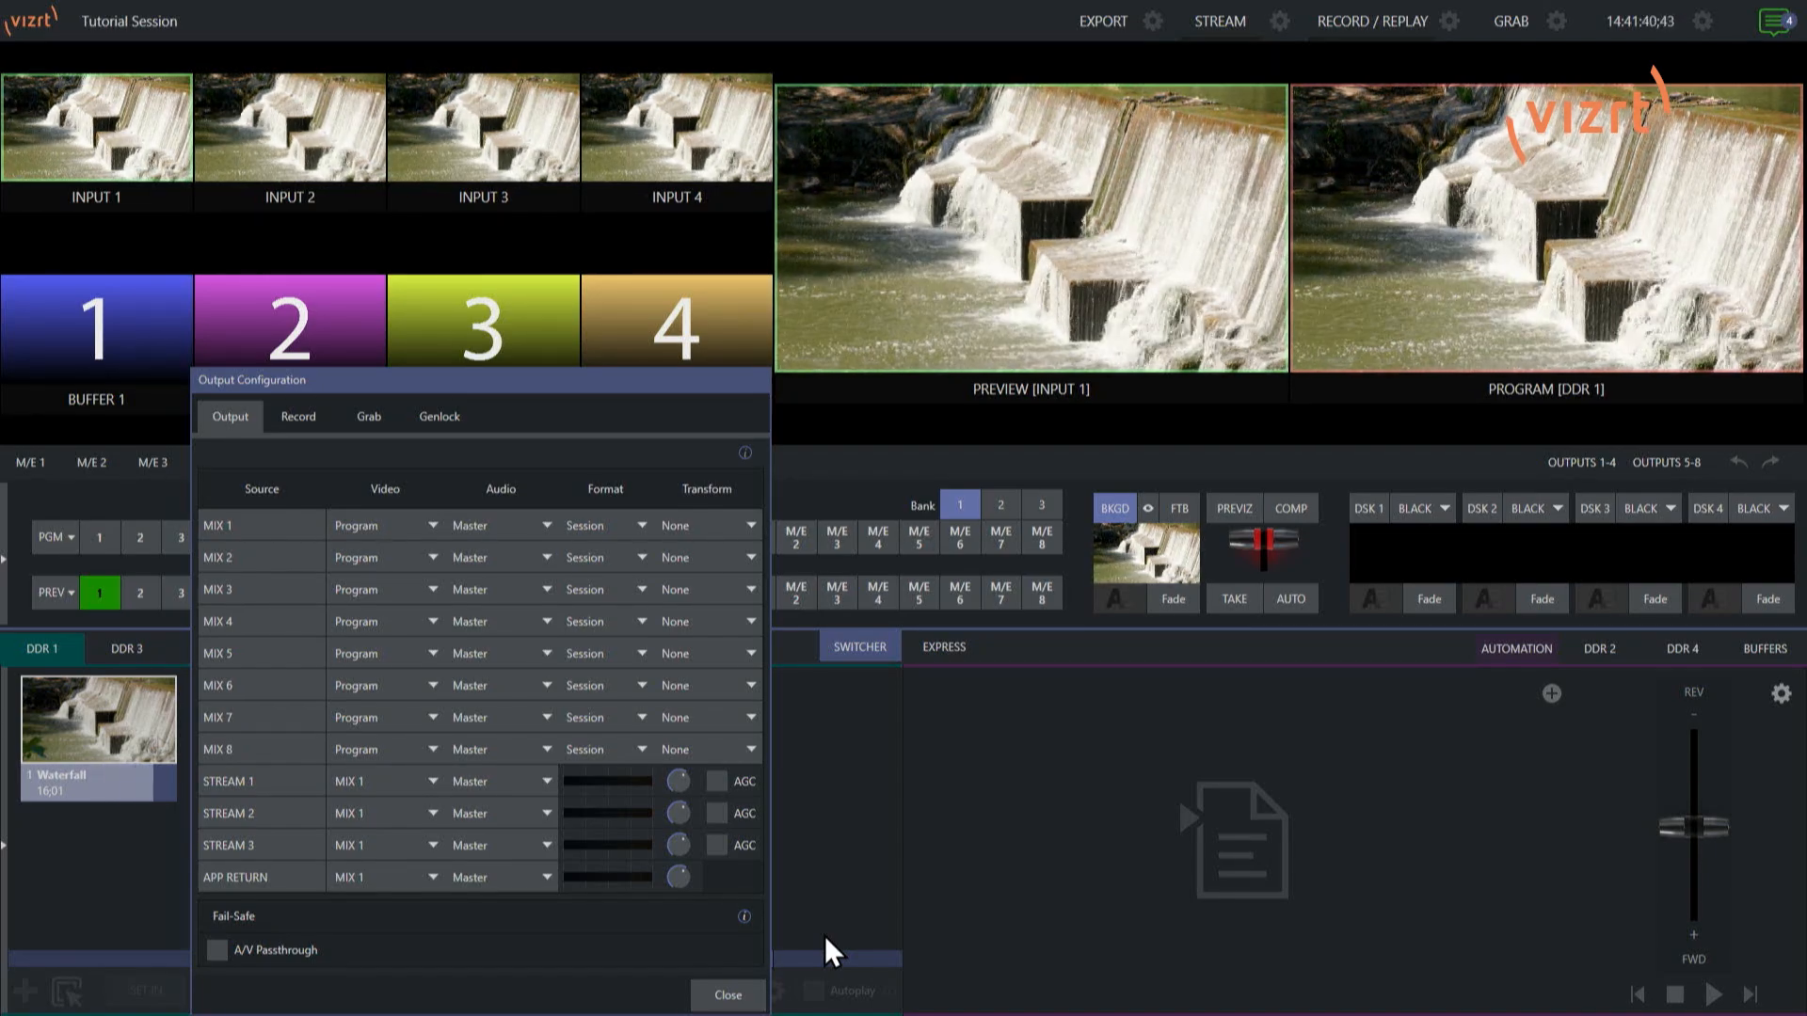
Step: Try the 90°, 180° and 270° rotation transforms on MIX 1, and reset its transform to None
left_click(719, 525)
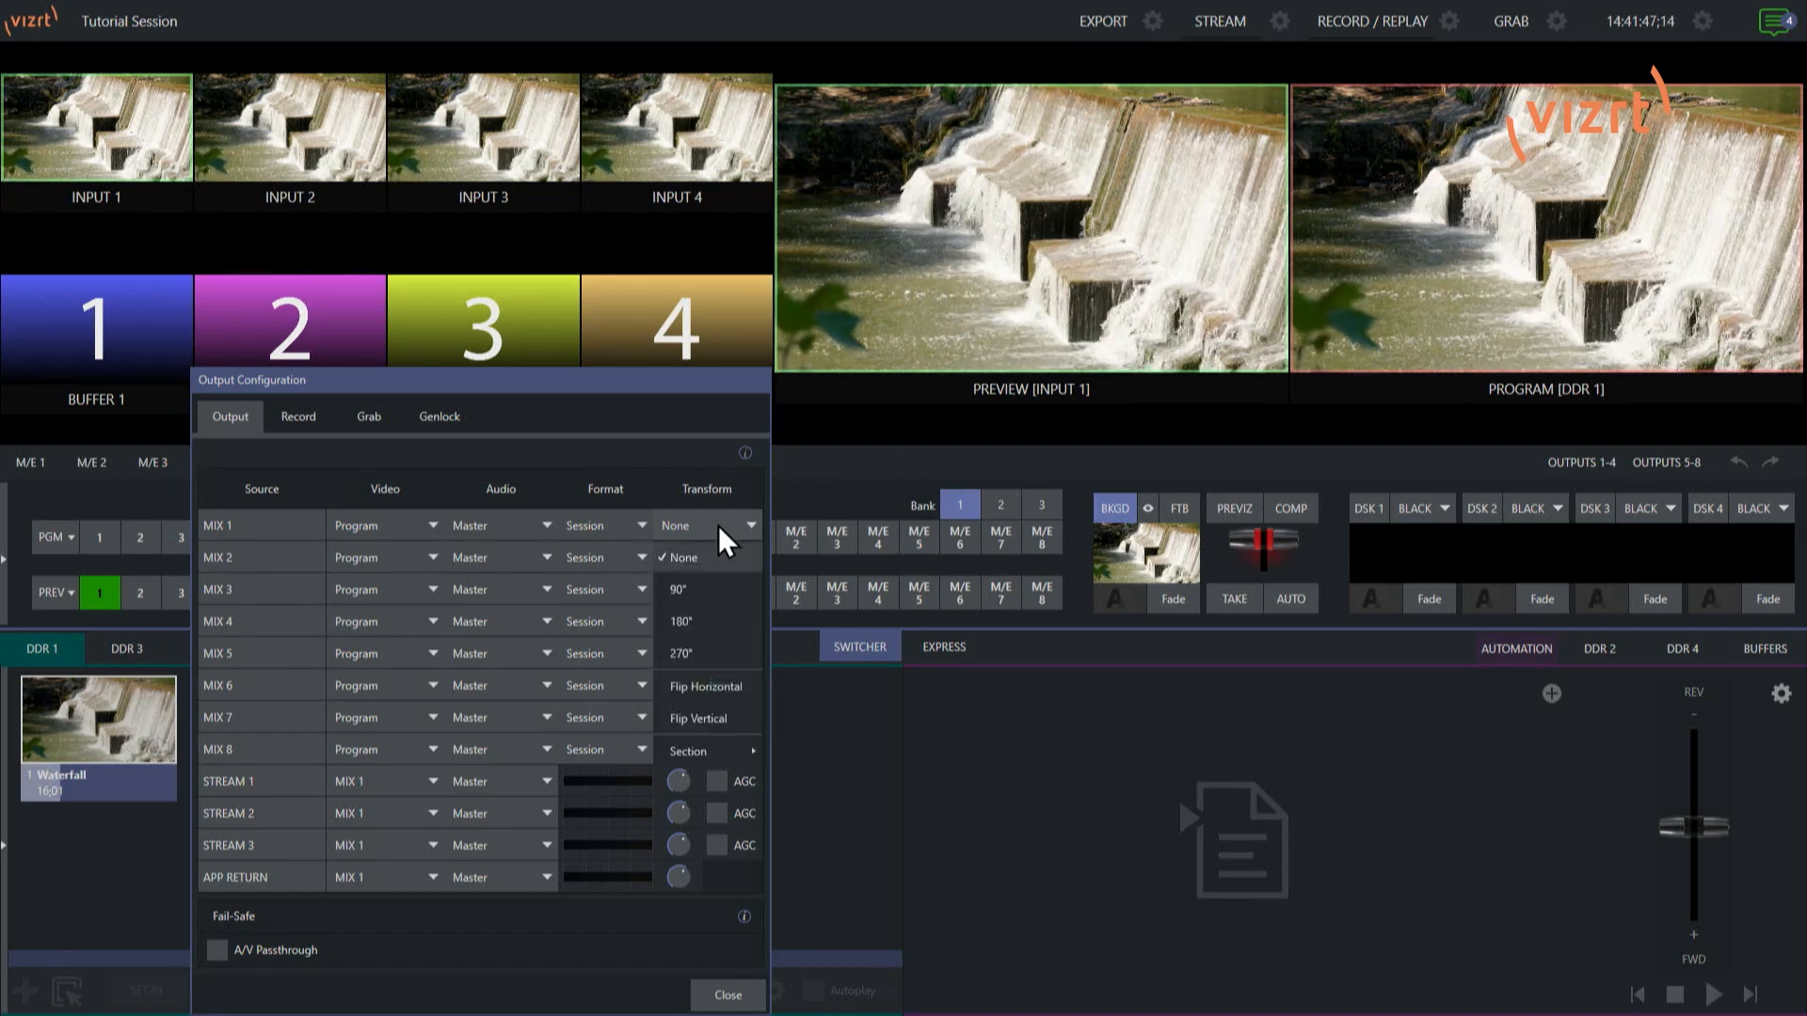
left_click(714, 591)
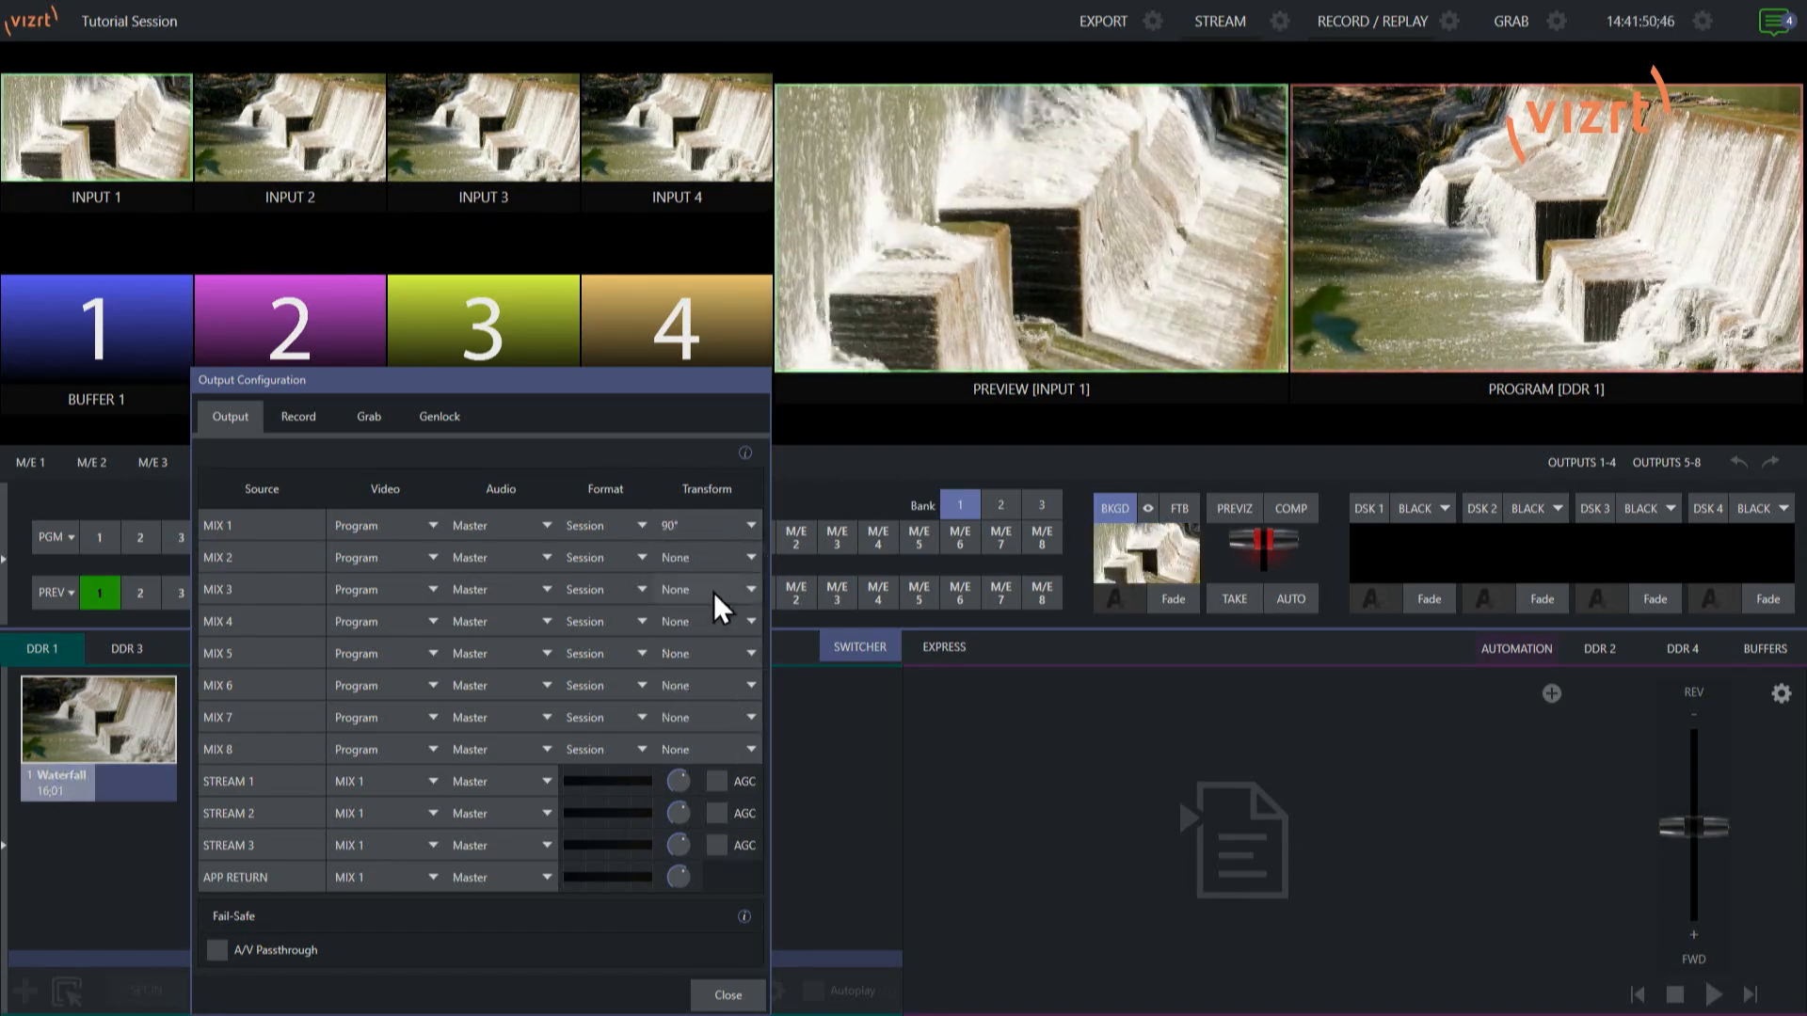
left_click(725, 538)
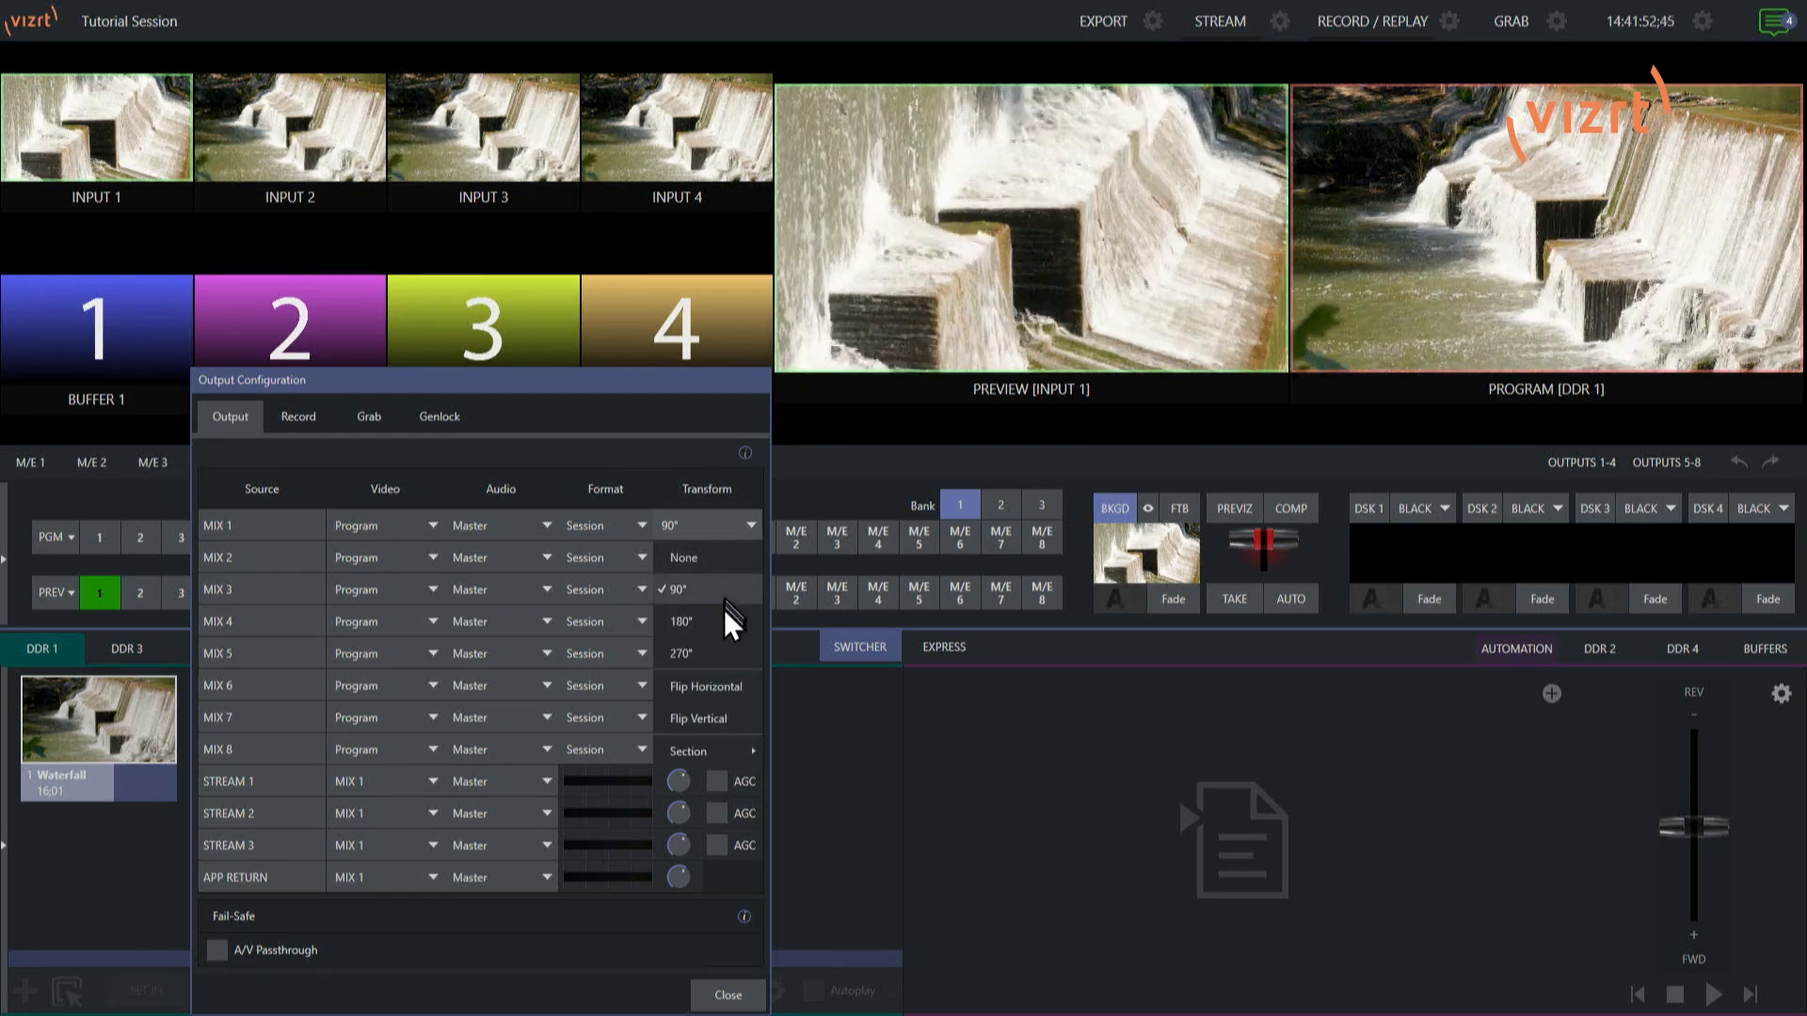
left_click(725, 614)
left_click(726, 529)
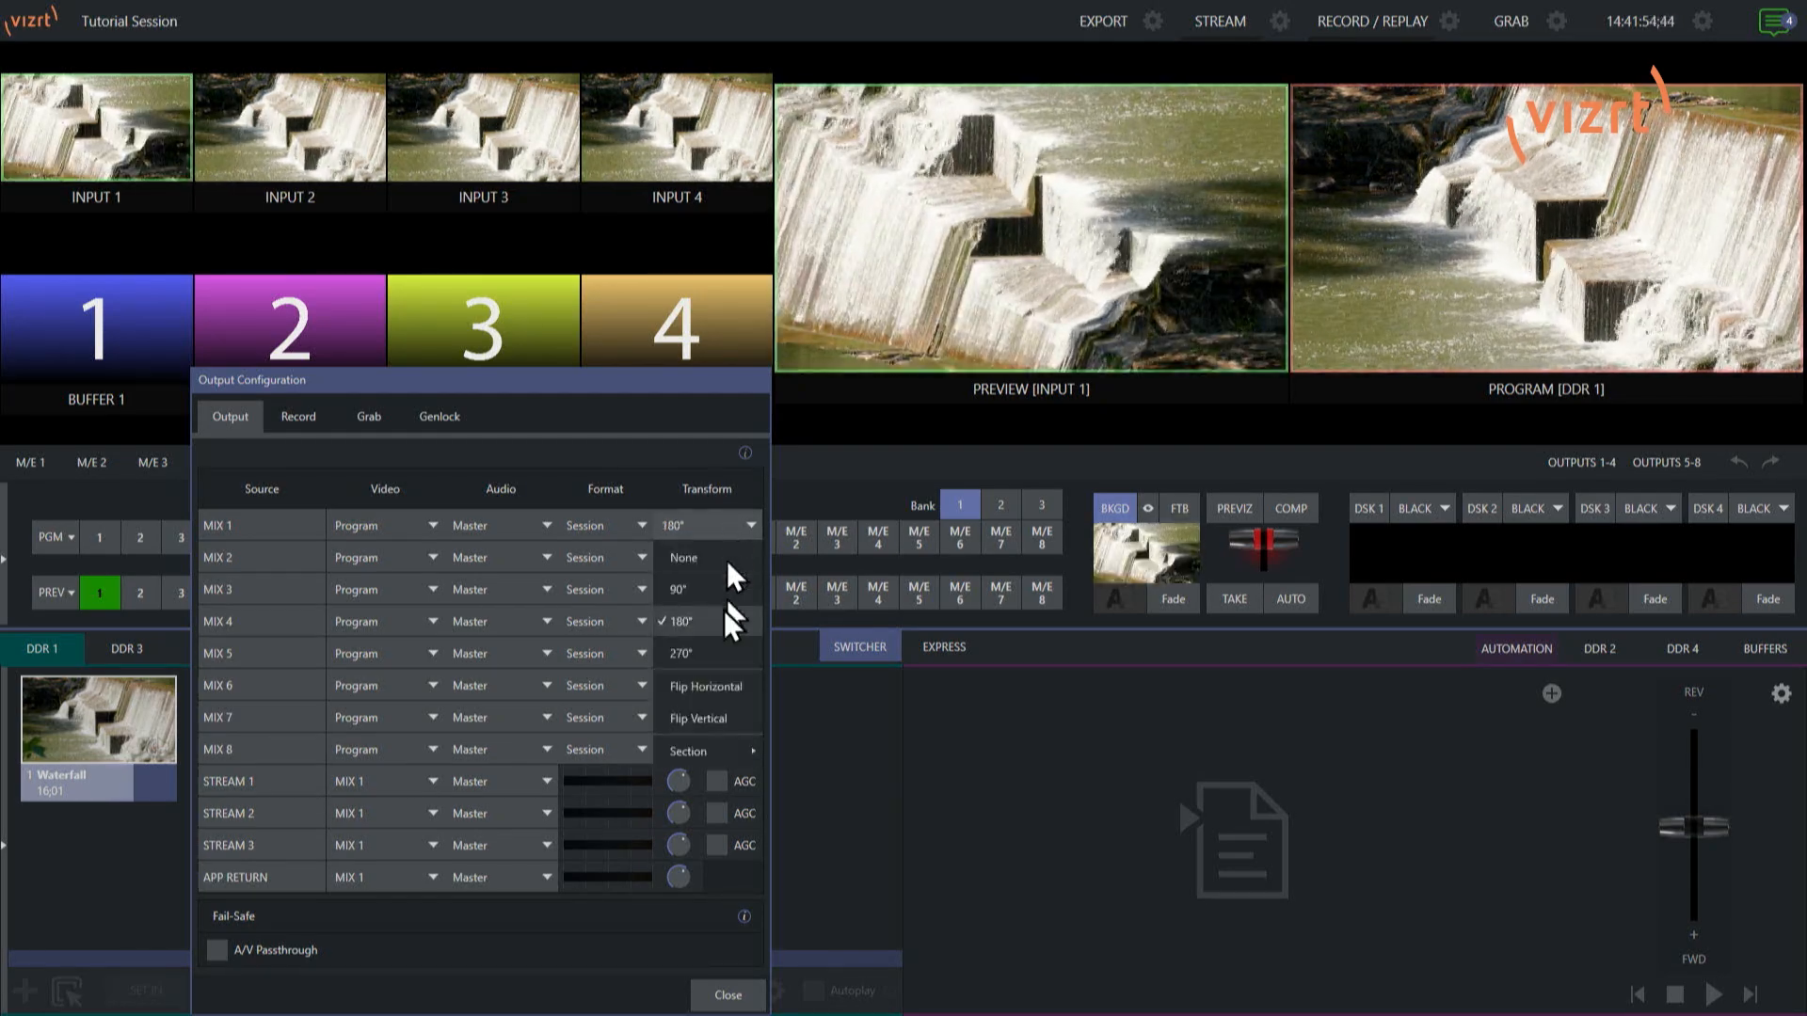
left_click(719, 657)
left_click(732, 527)
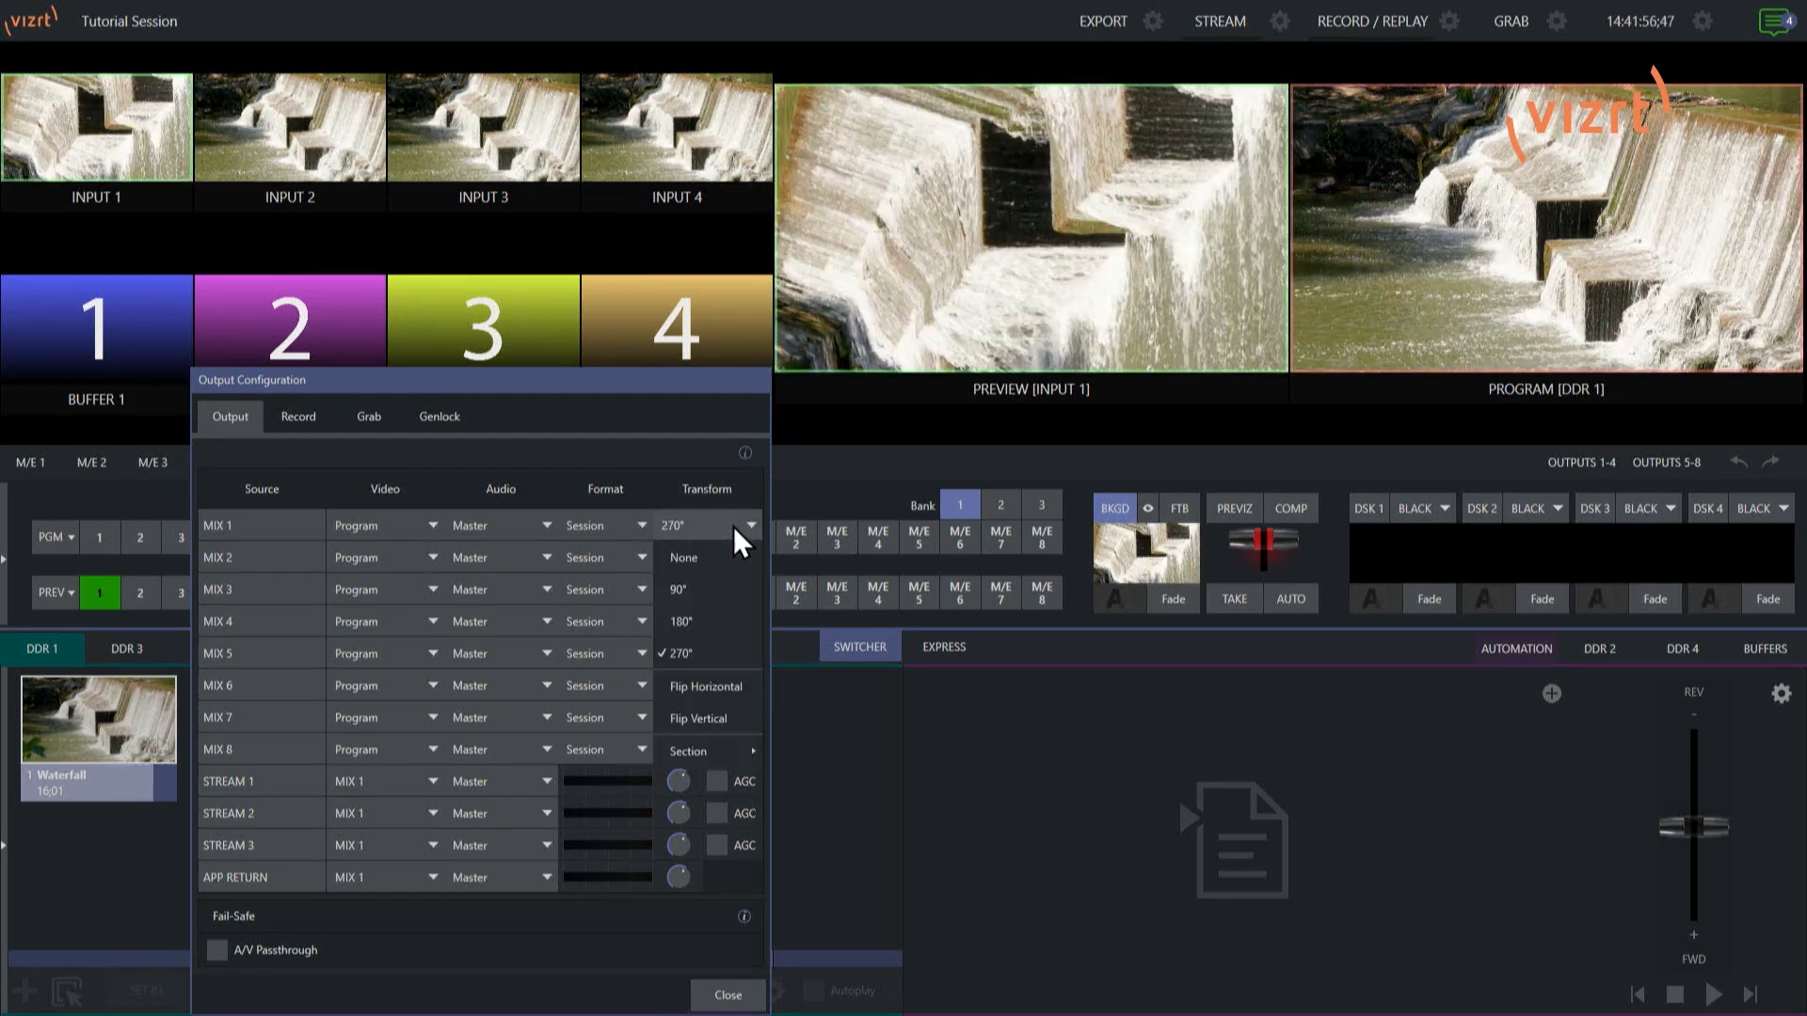
left_click(733, 561)
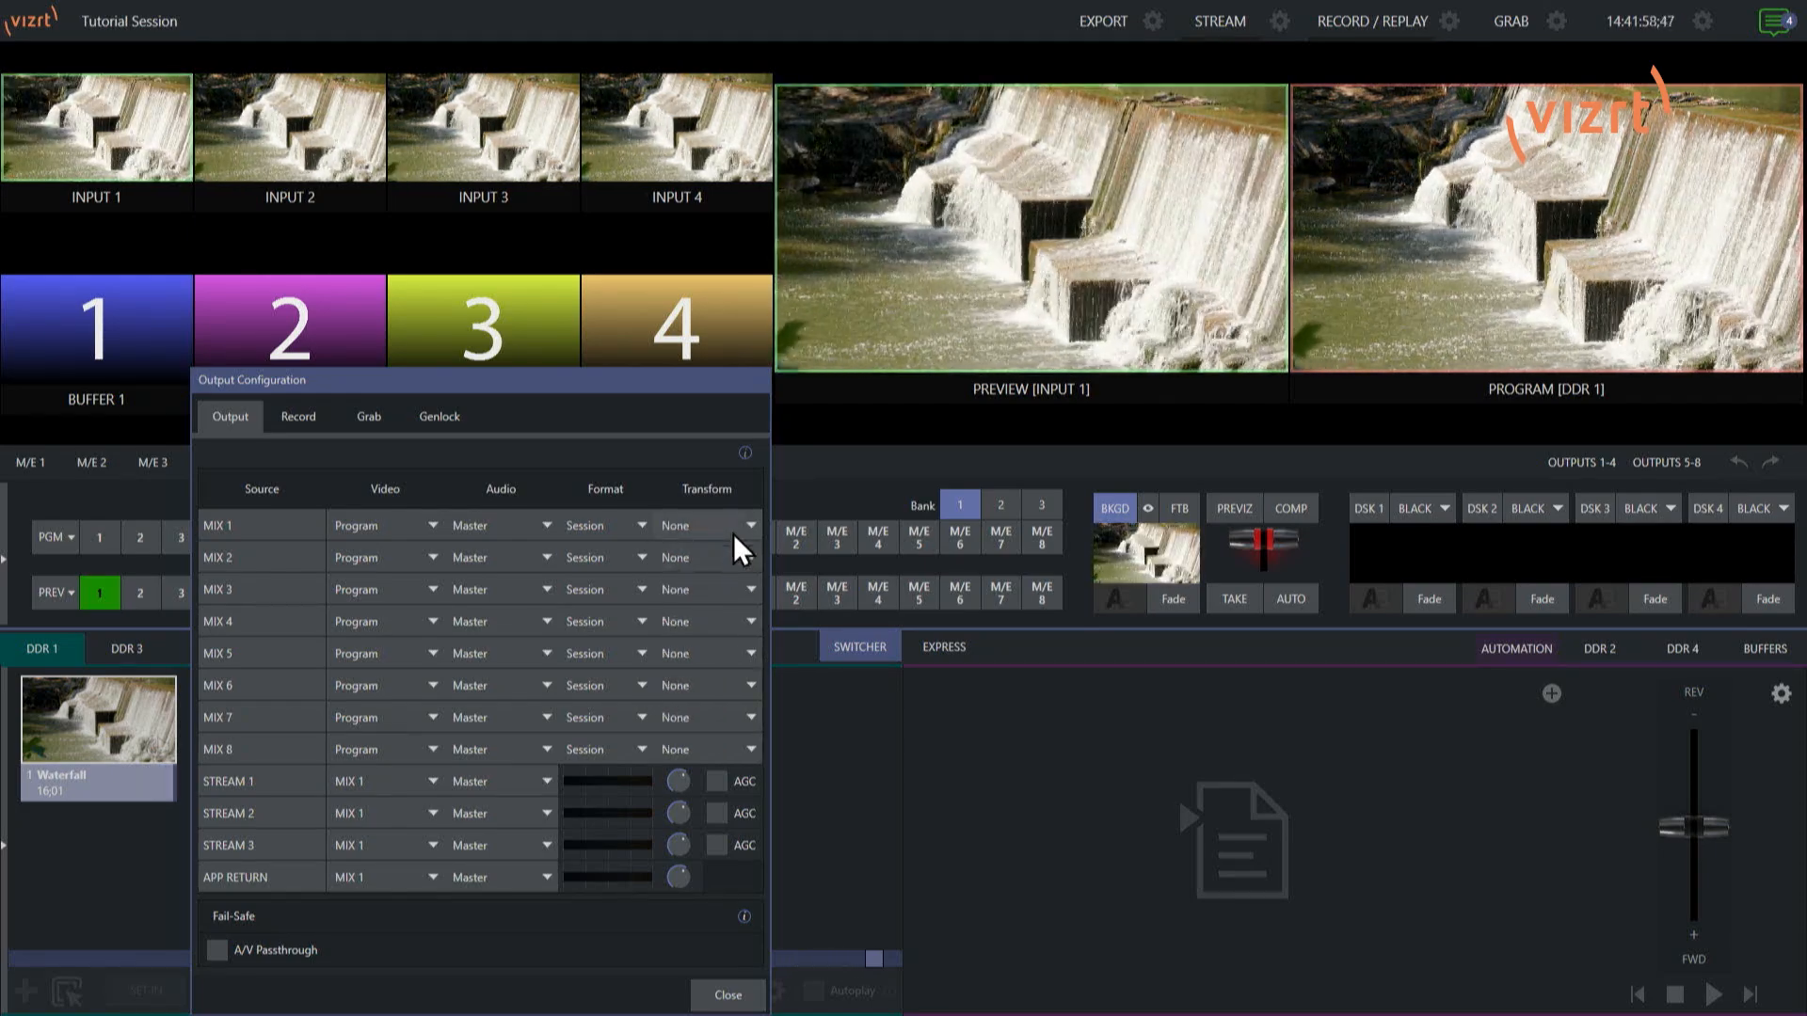
Step: Try the Flip Horizontal and Flip Vertical transforms on MIX 1, and return its transform to None
left_click(732, 534)
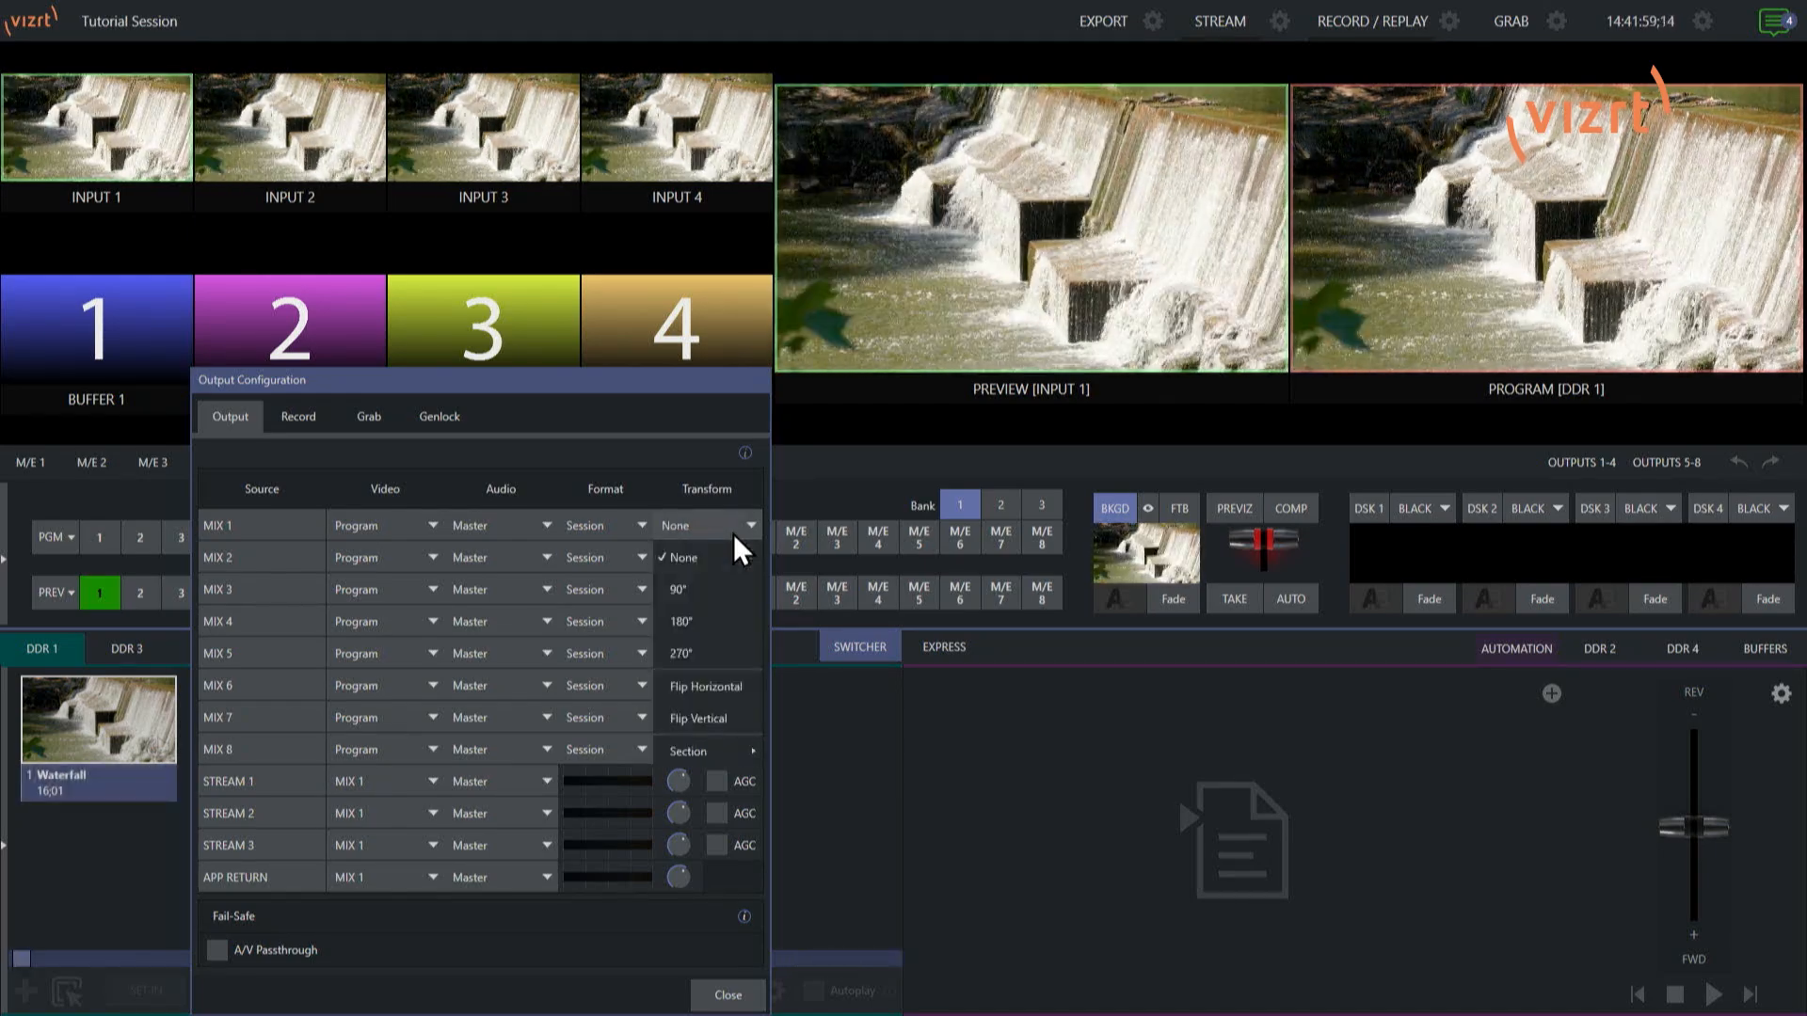
left_click(729, 691)
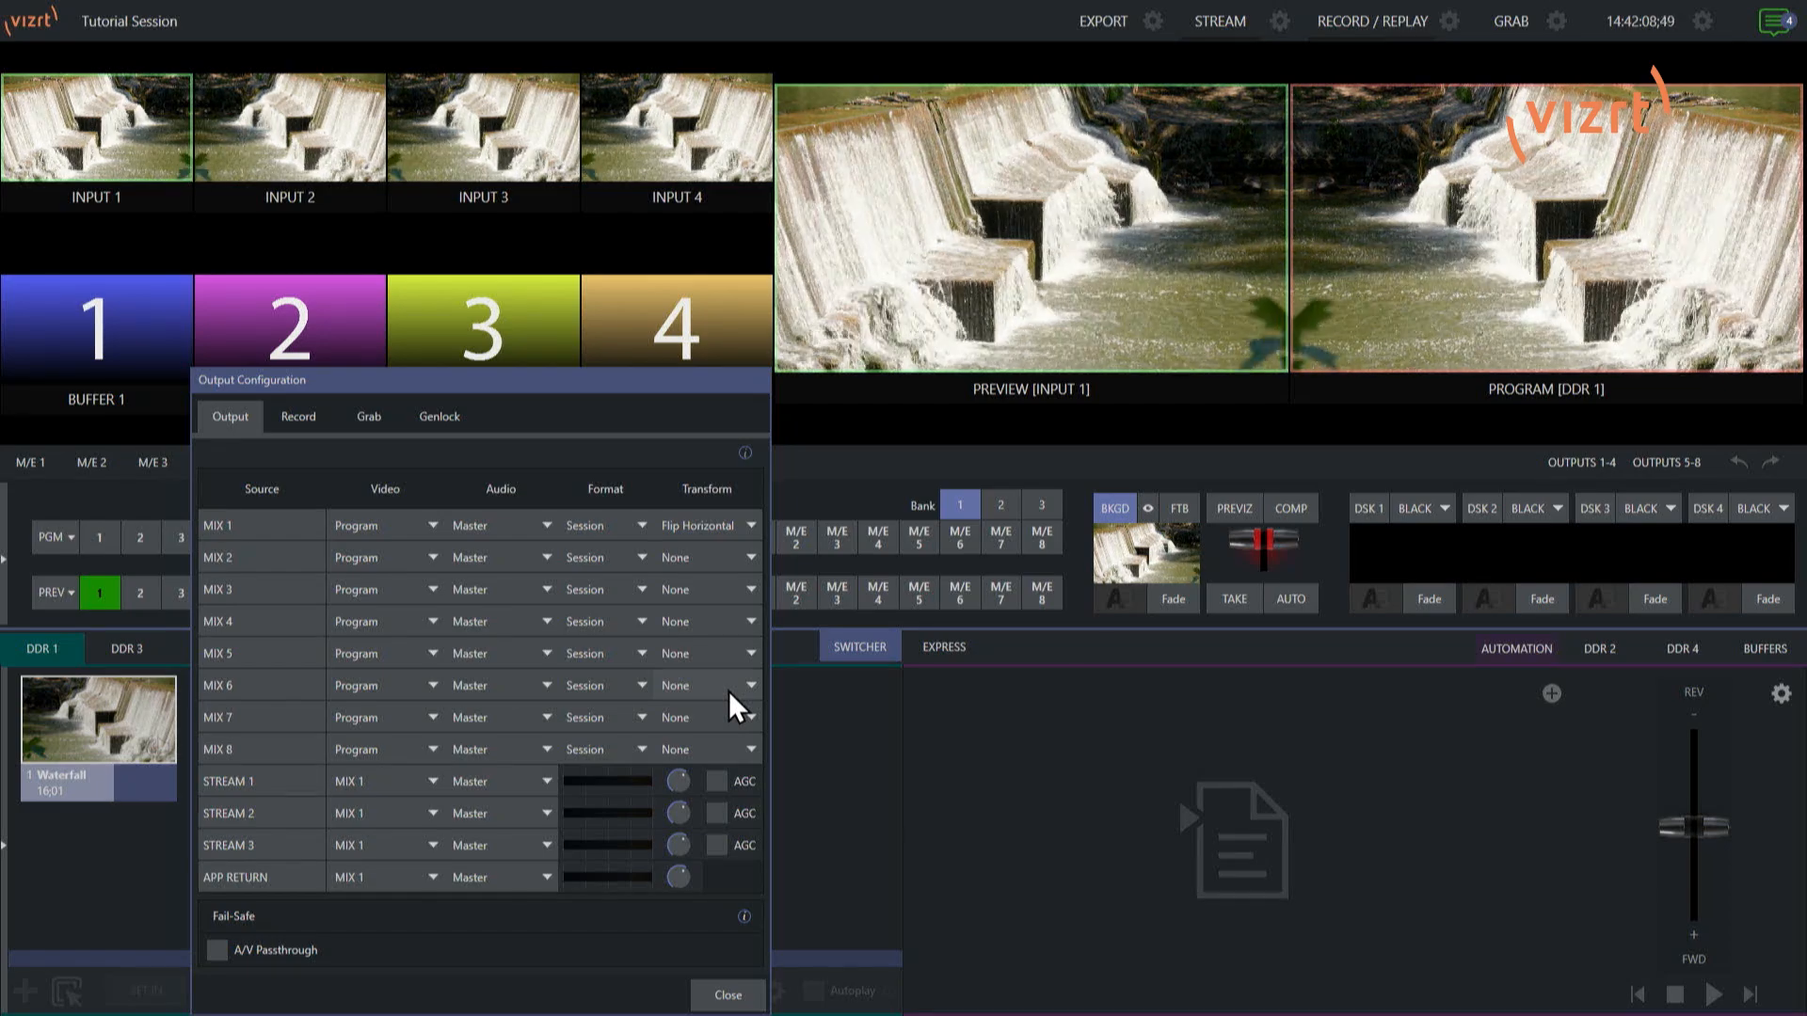
left_click(699, 529)
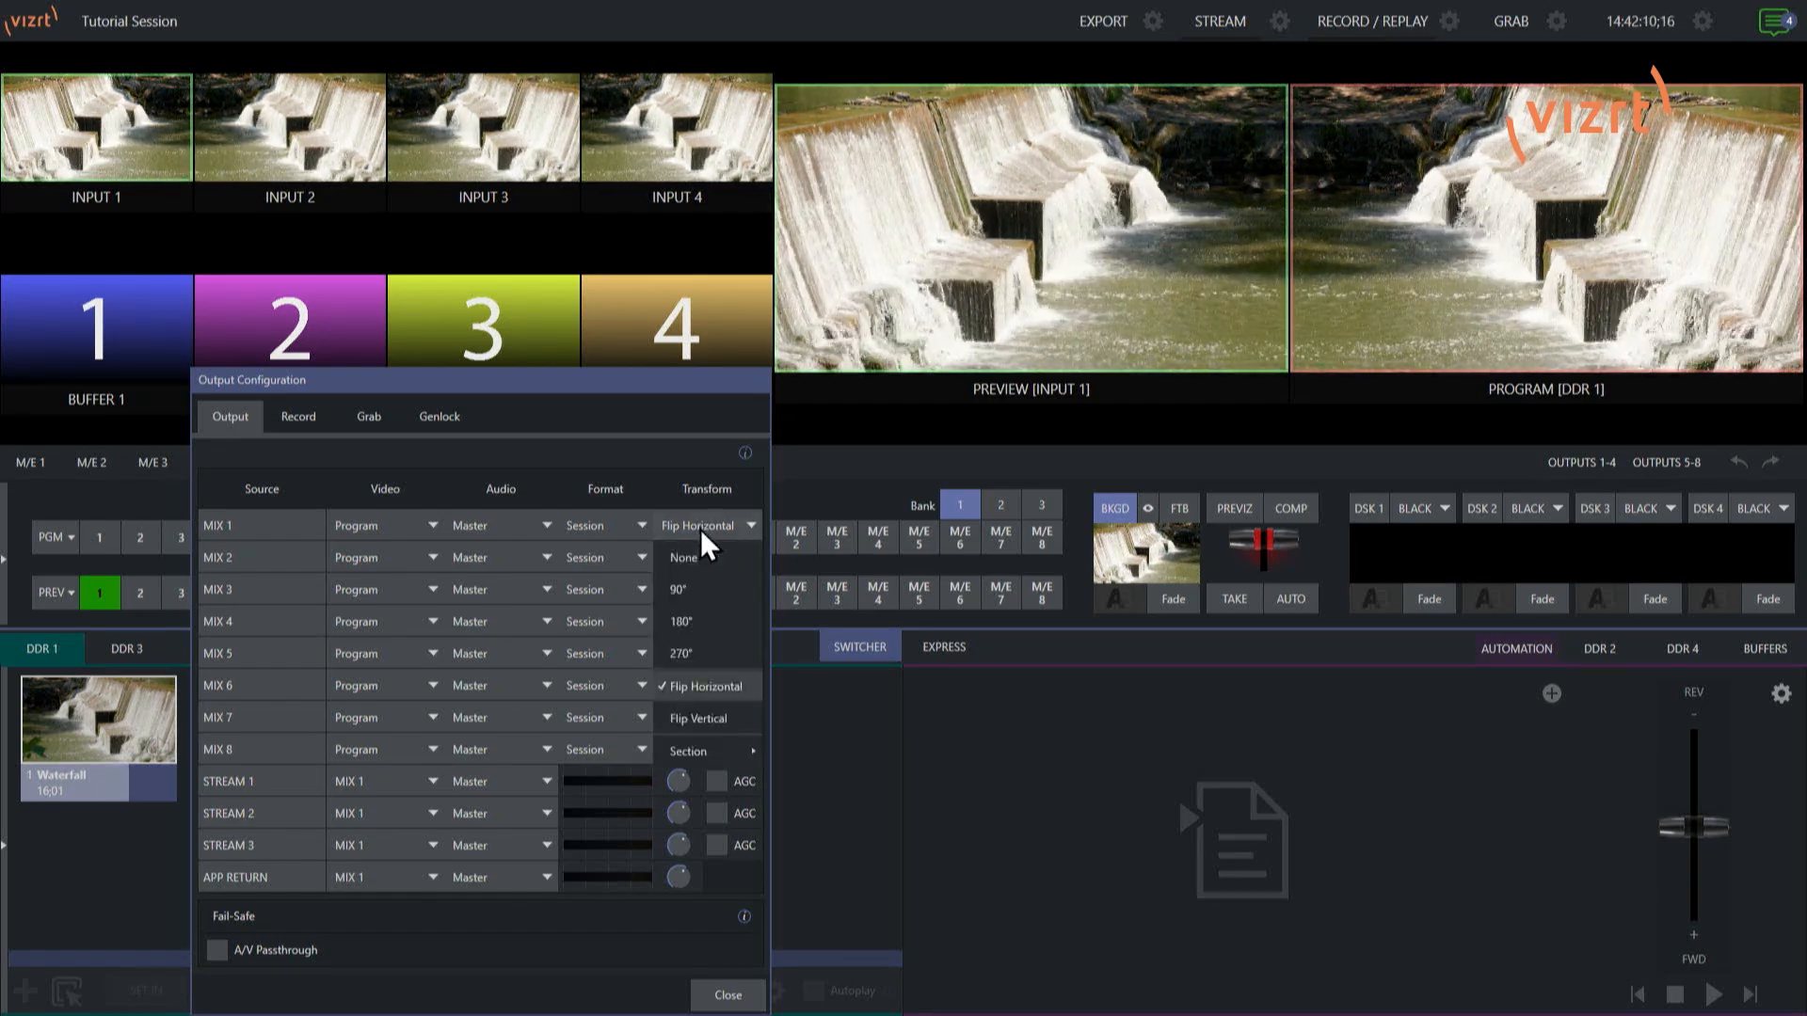
left_click(714, 725)
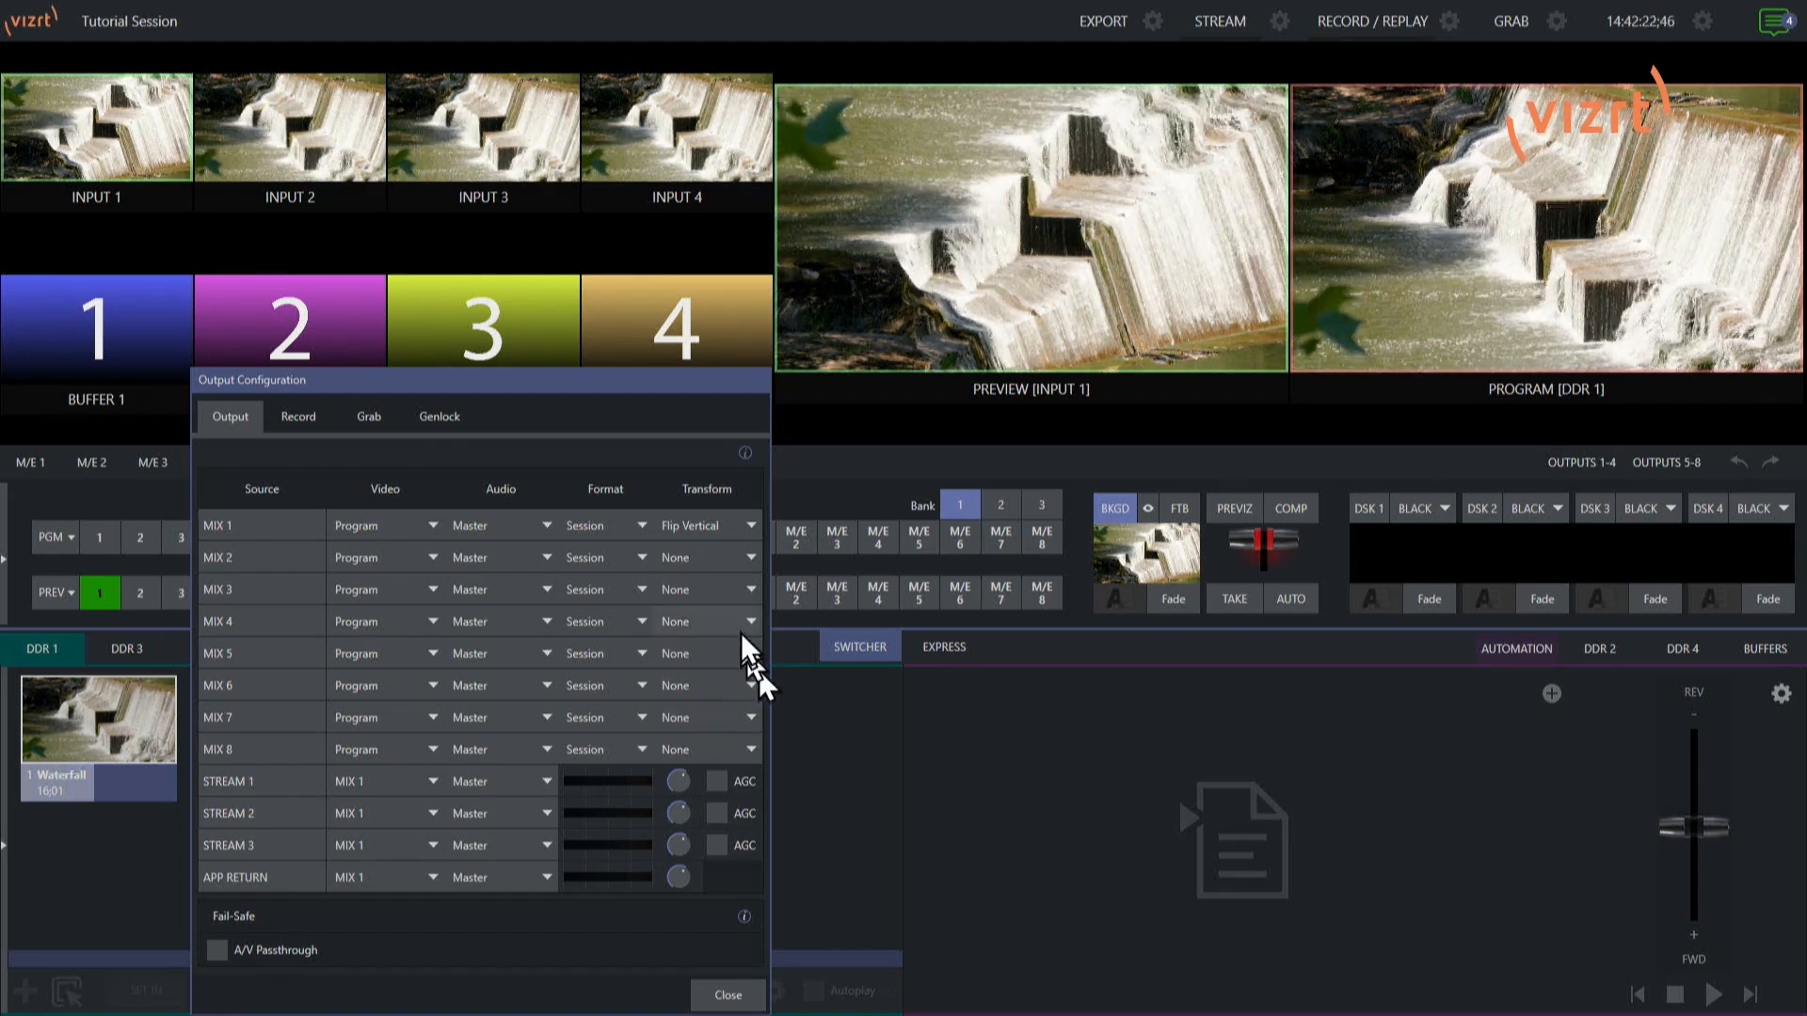
left_click(710, 529)
mouse_move(704, 745)
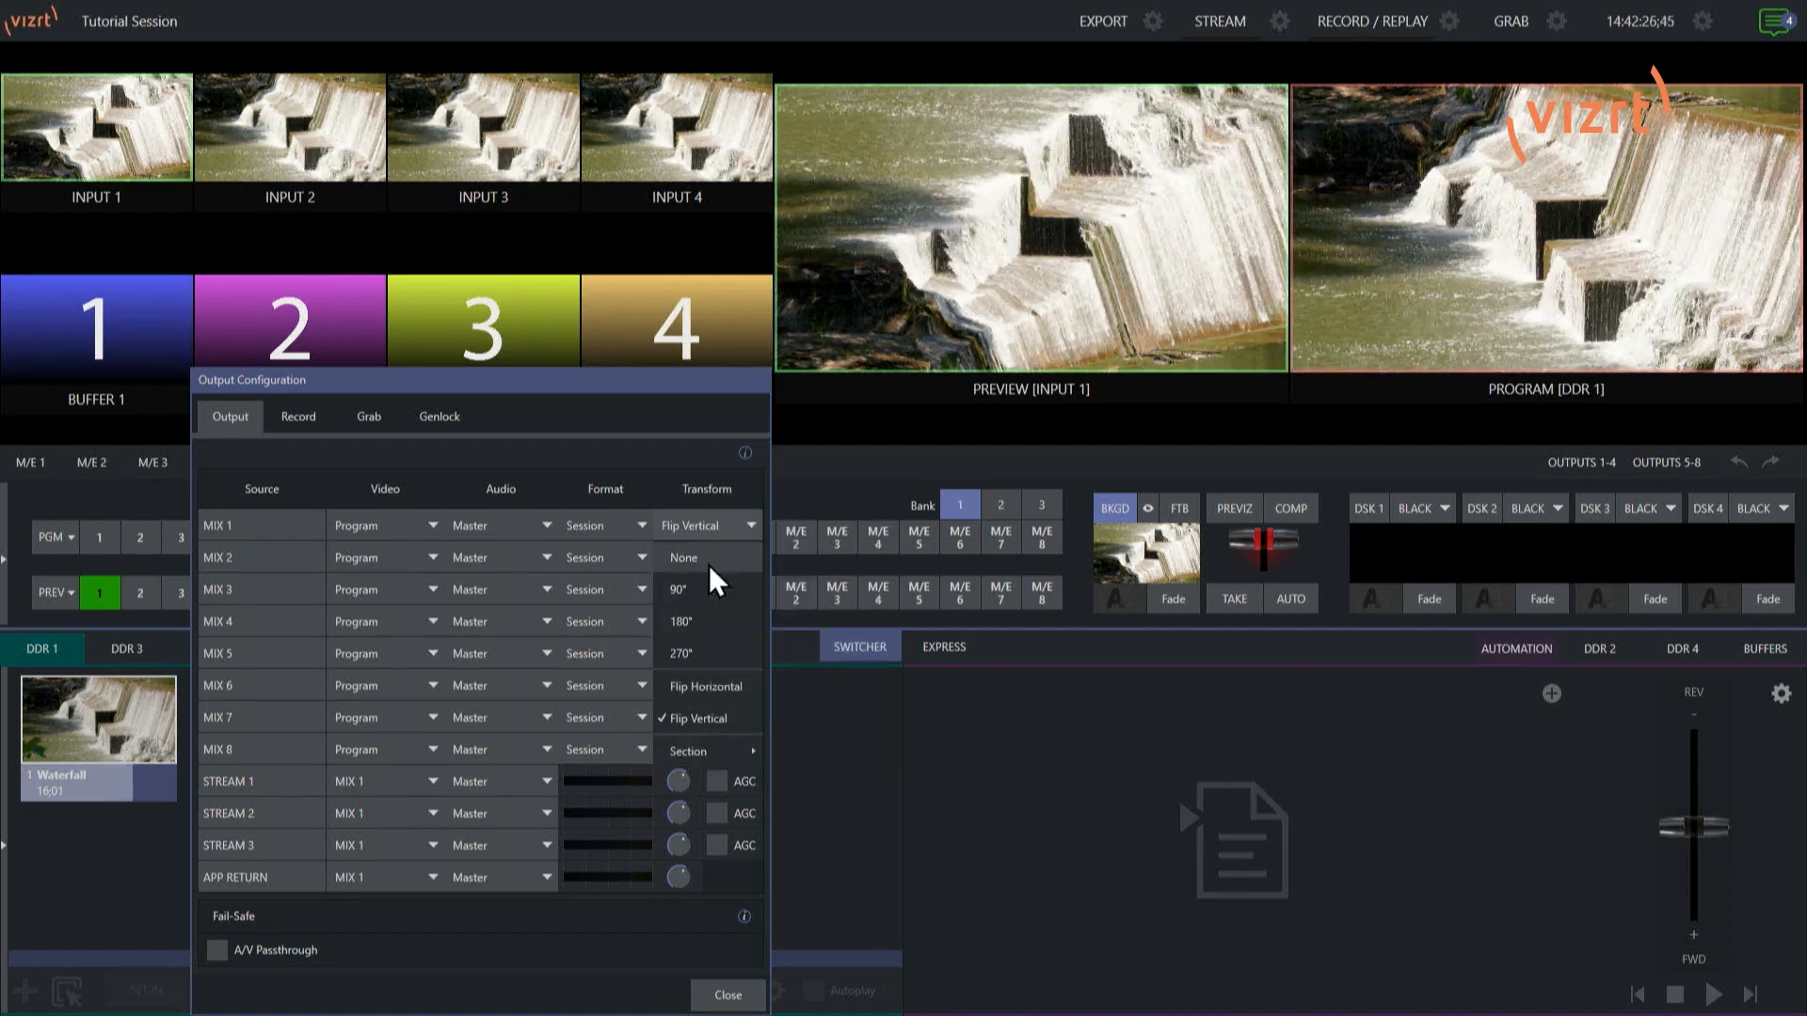
left_click(709, 561)
Step: Set MIX 1's transform to the Top Left section and close the output configuration
left_click(728, 532)
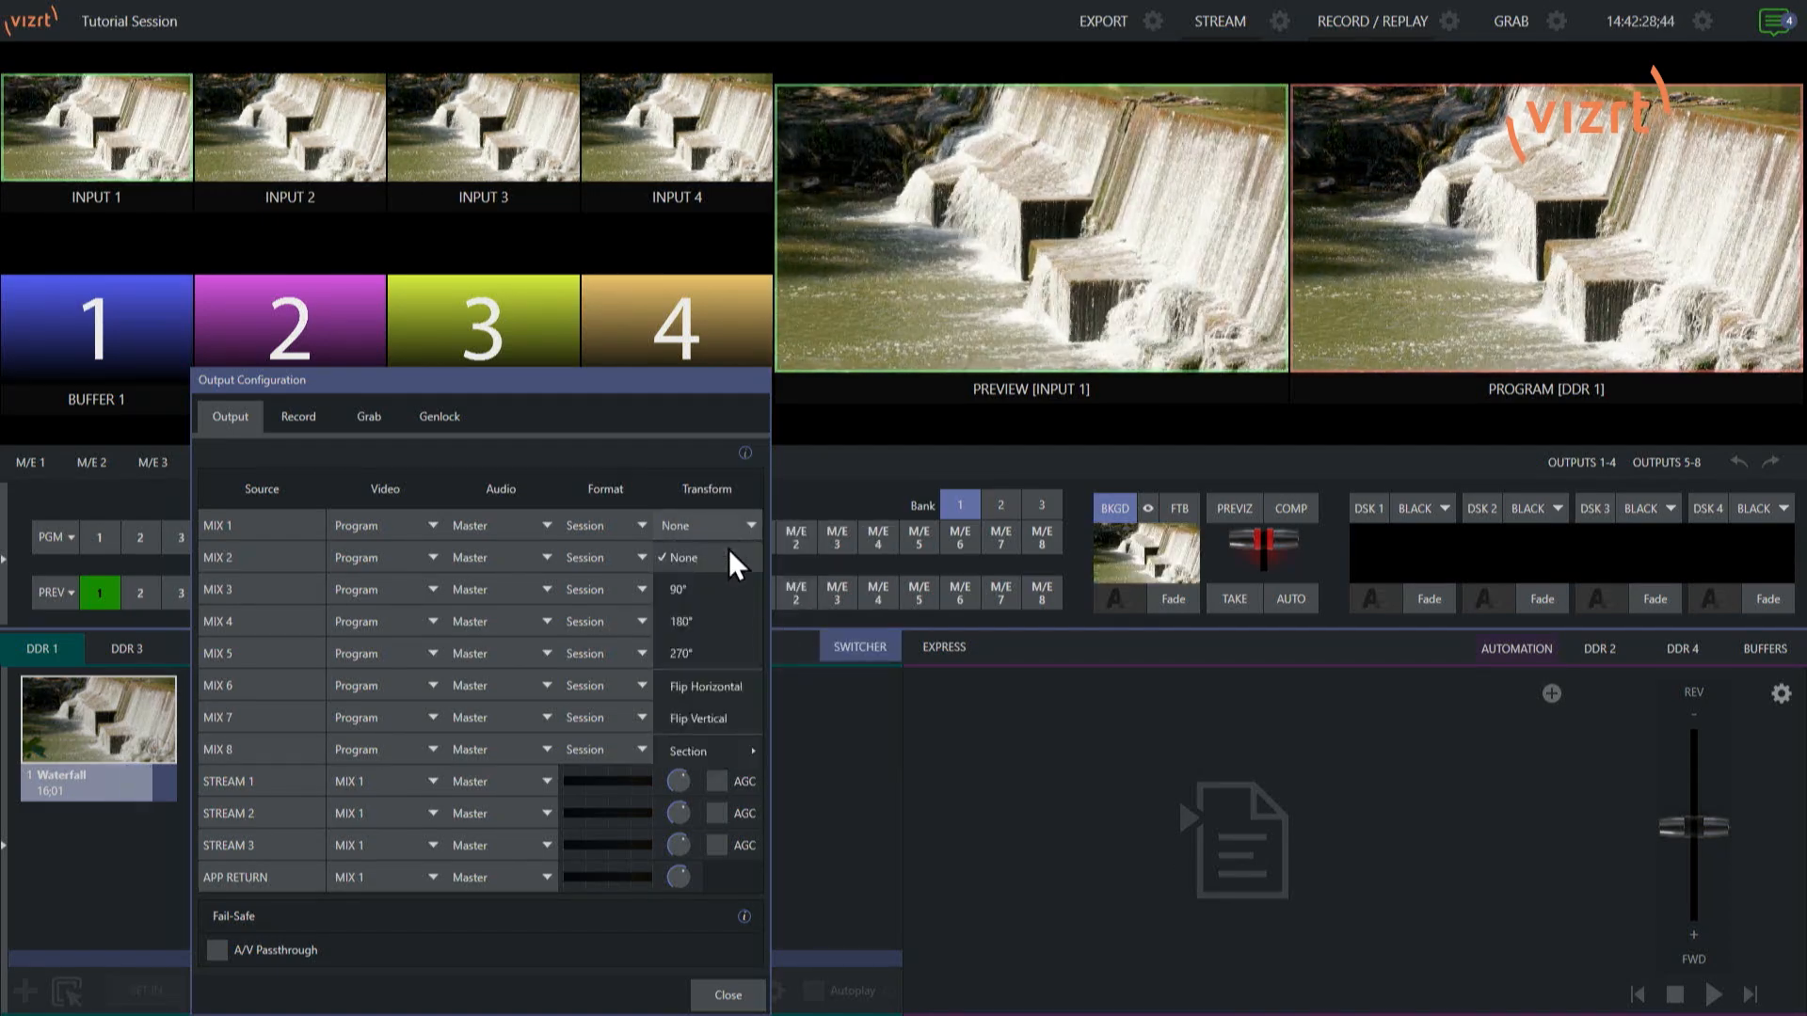
mouse_move(715, 762)
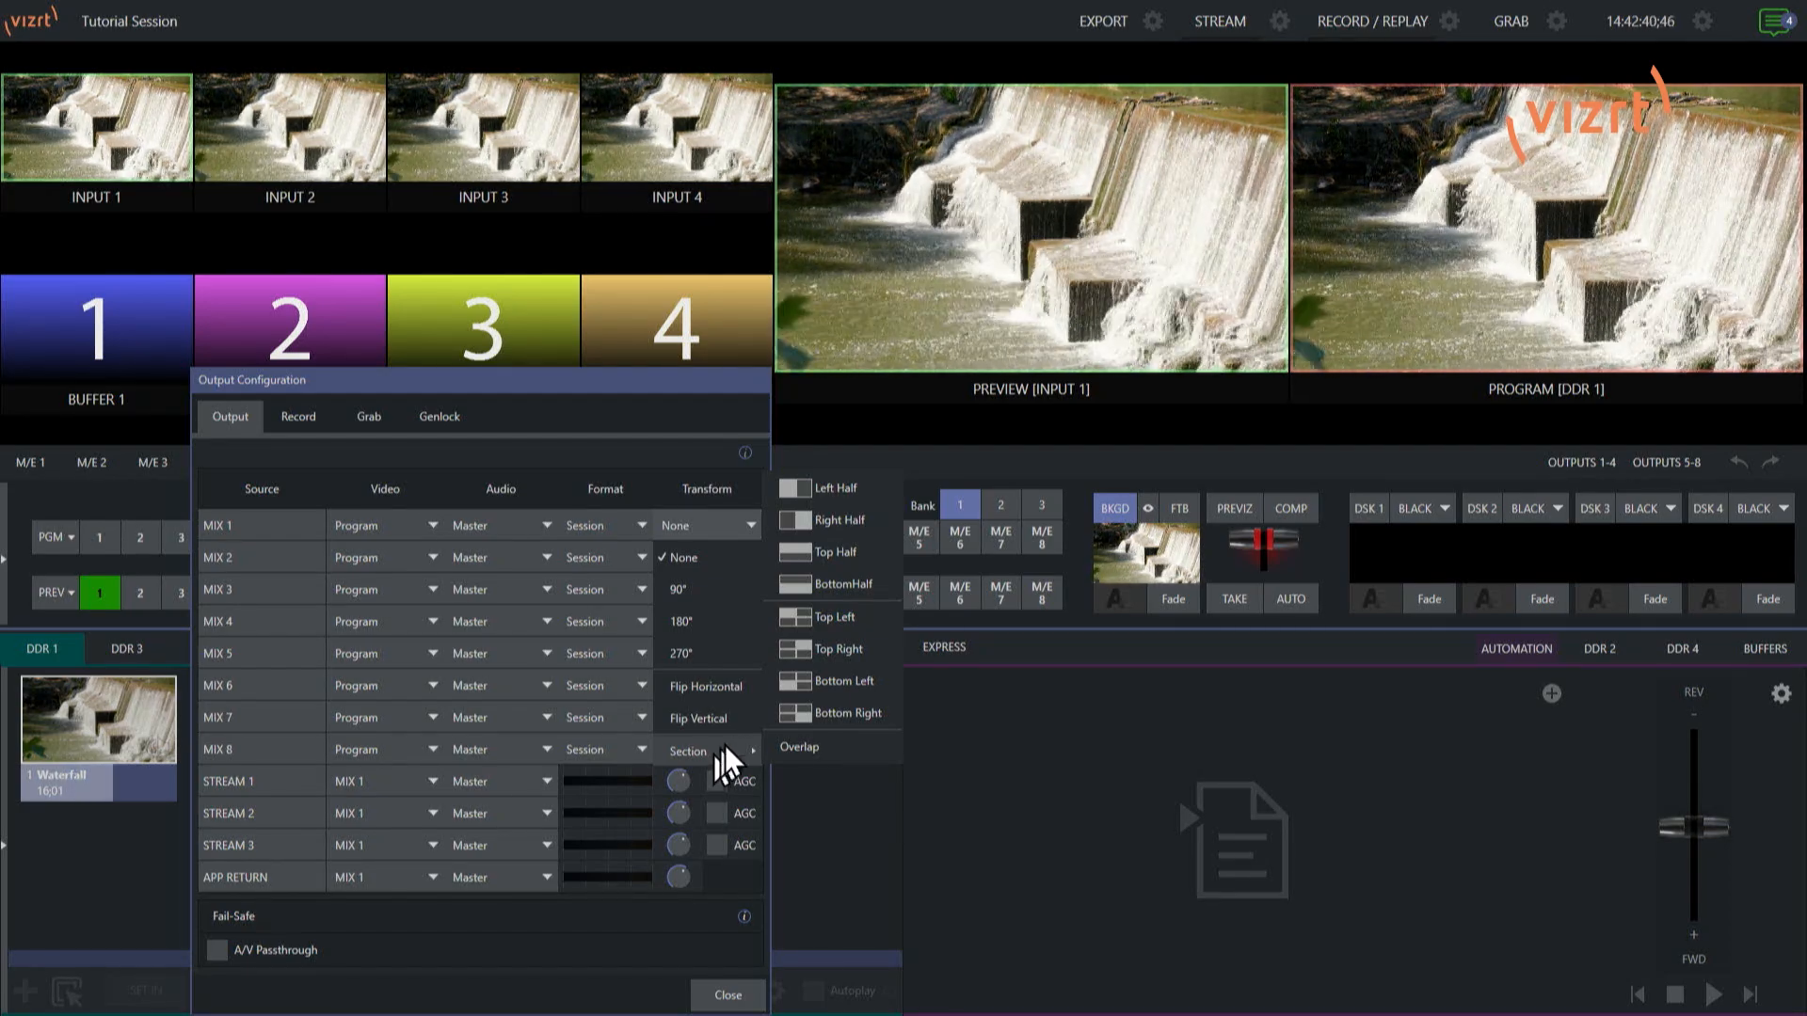
left_click(853, 618)
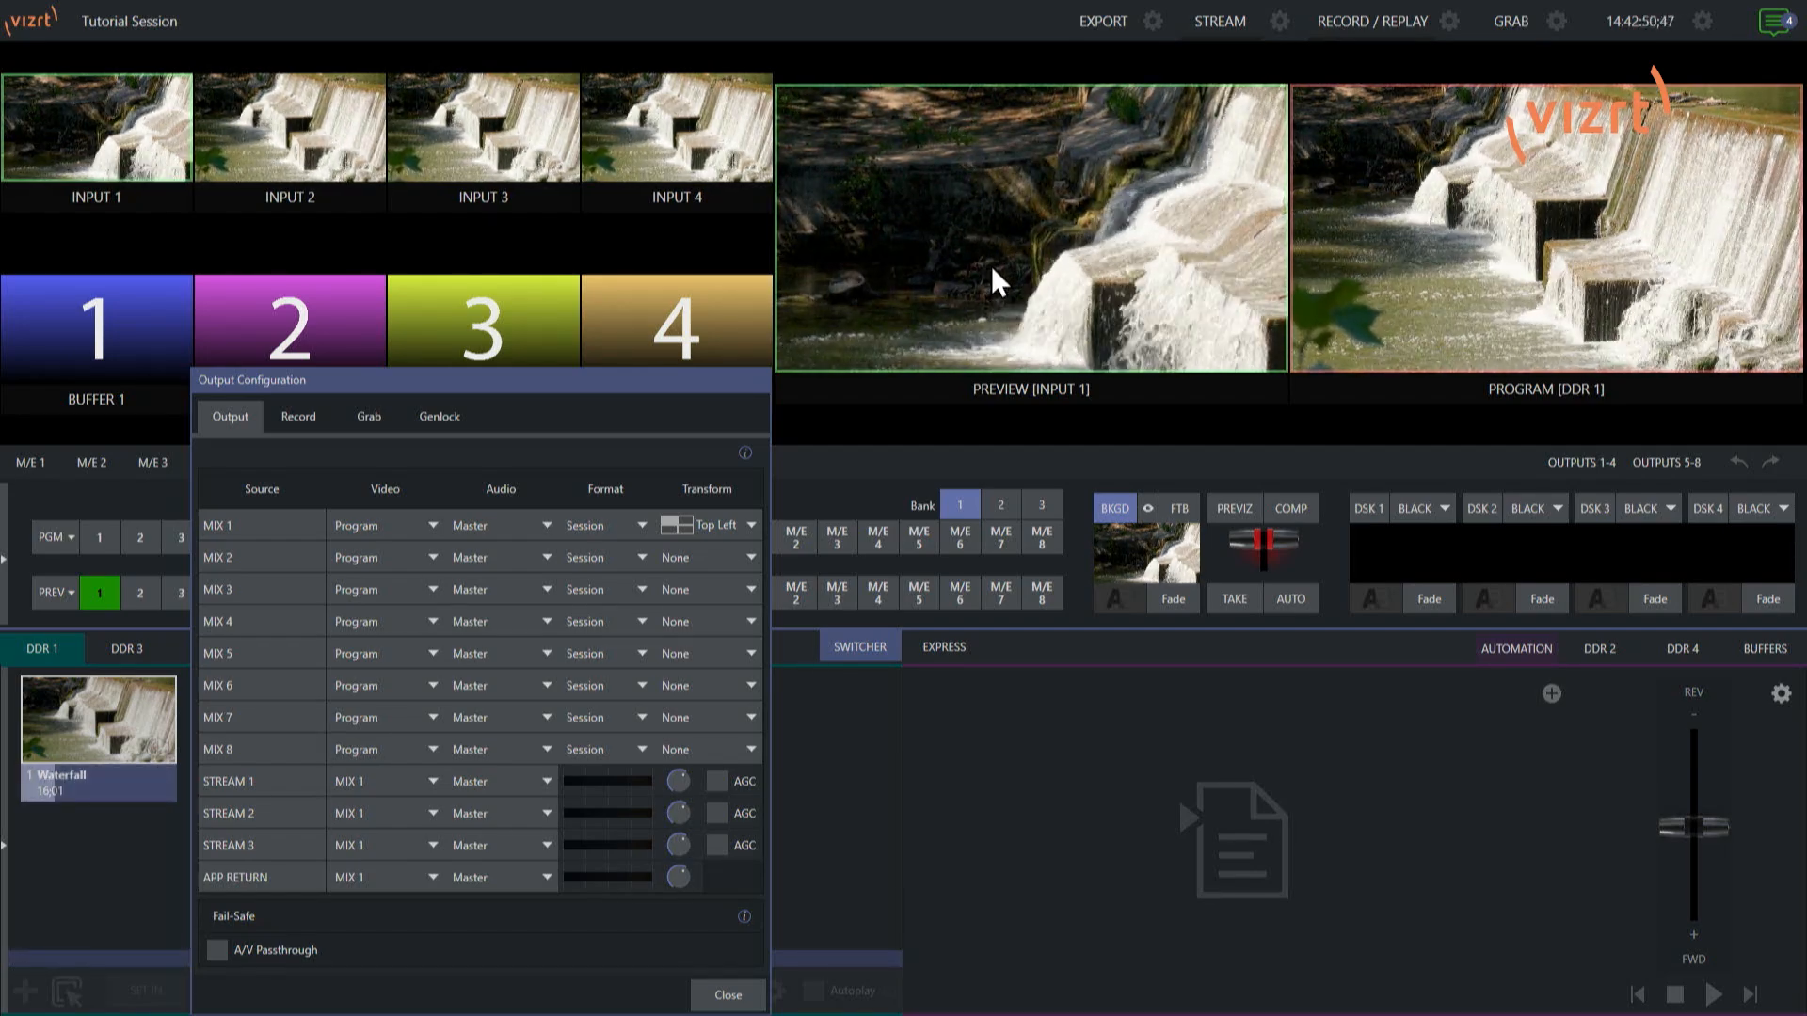
left_click(728, 995)
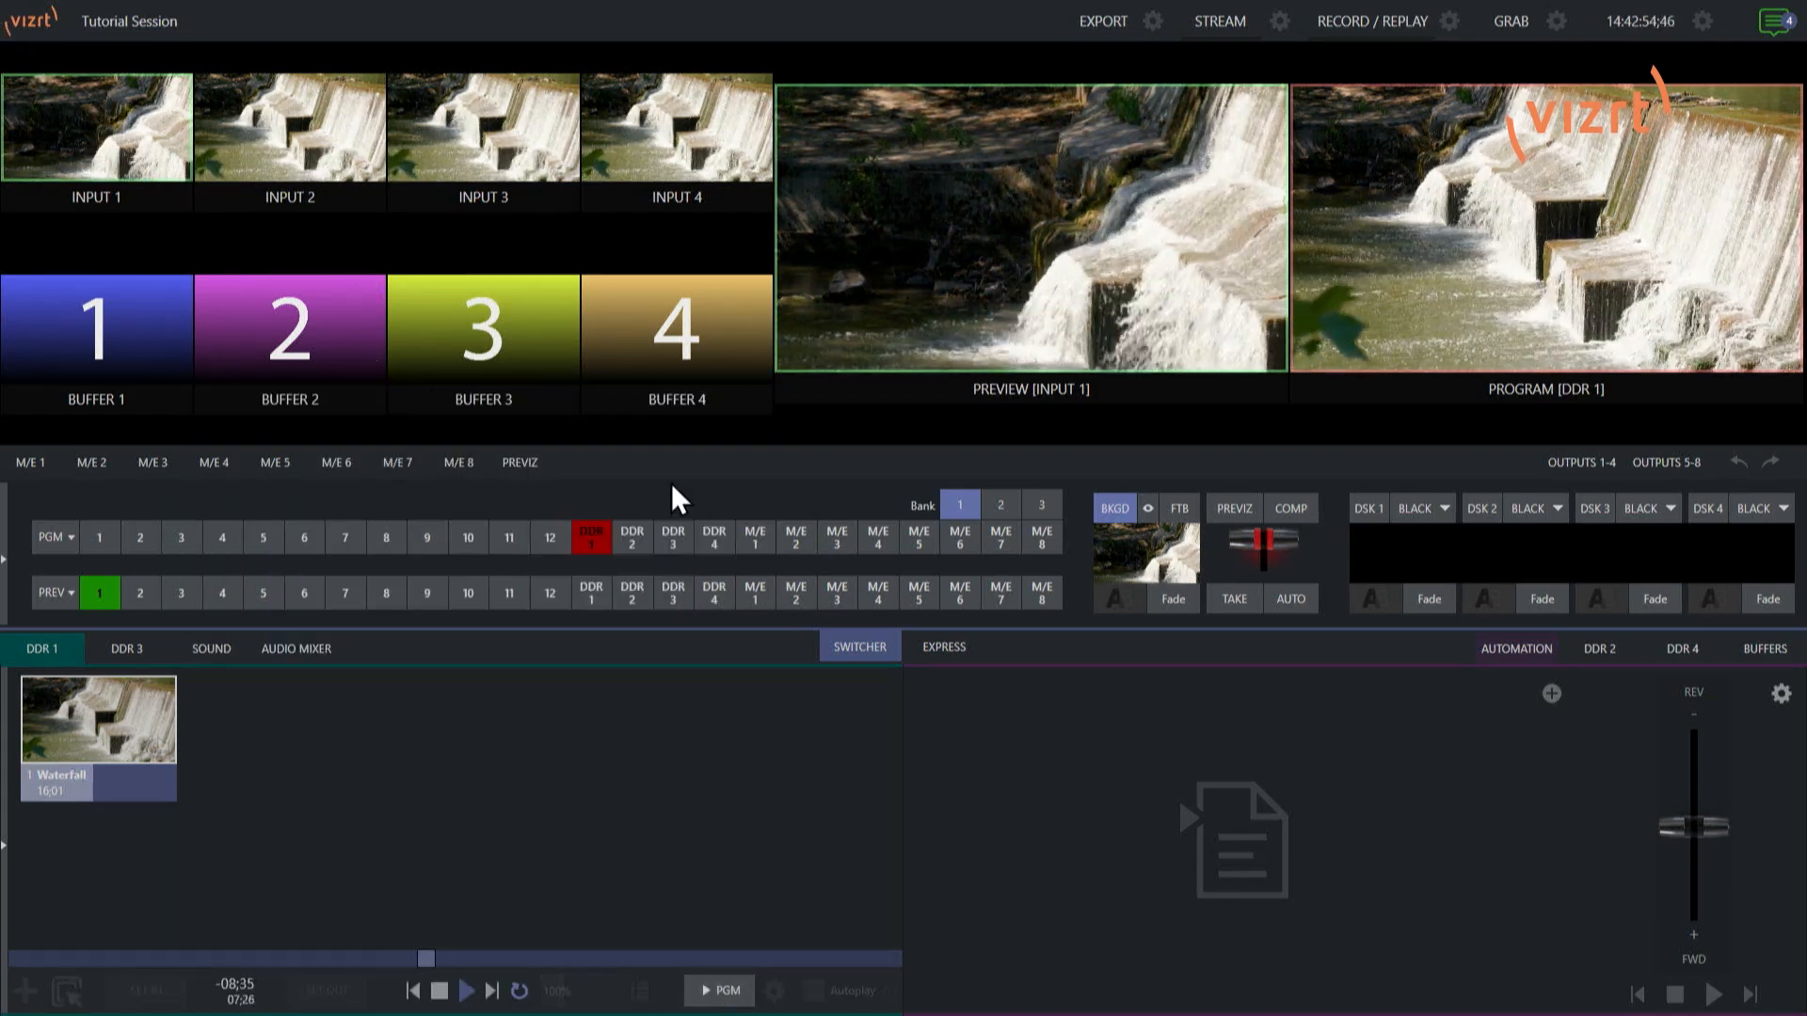
Step: Put M/E 1 on preview and set MIX 2's output transform to the Top Right section
left_click(747, 595)
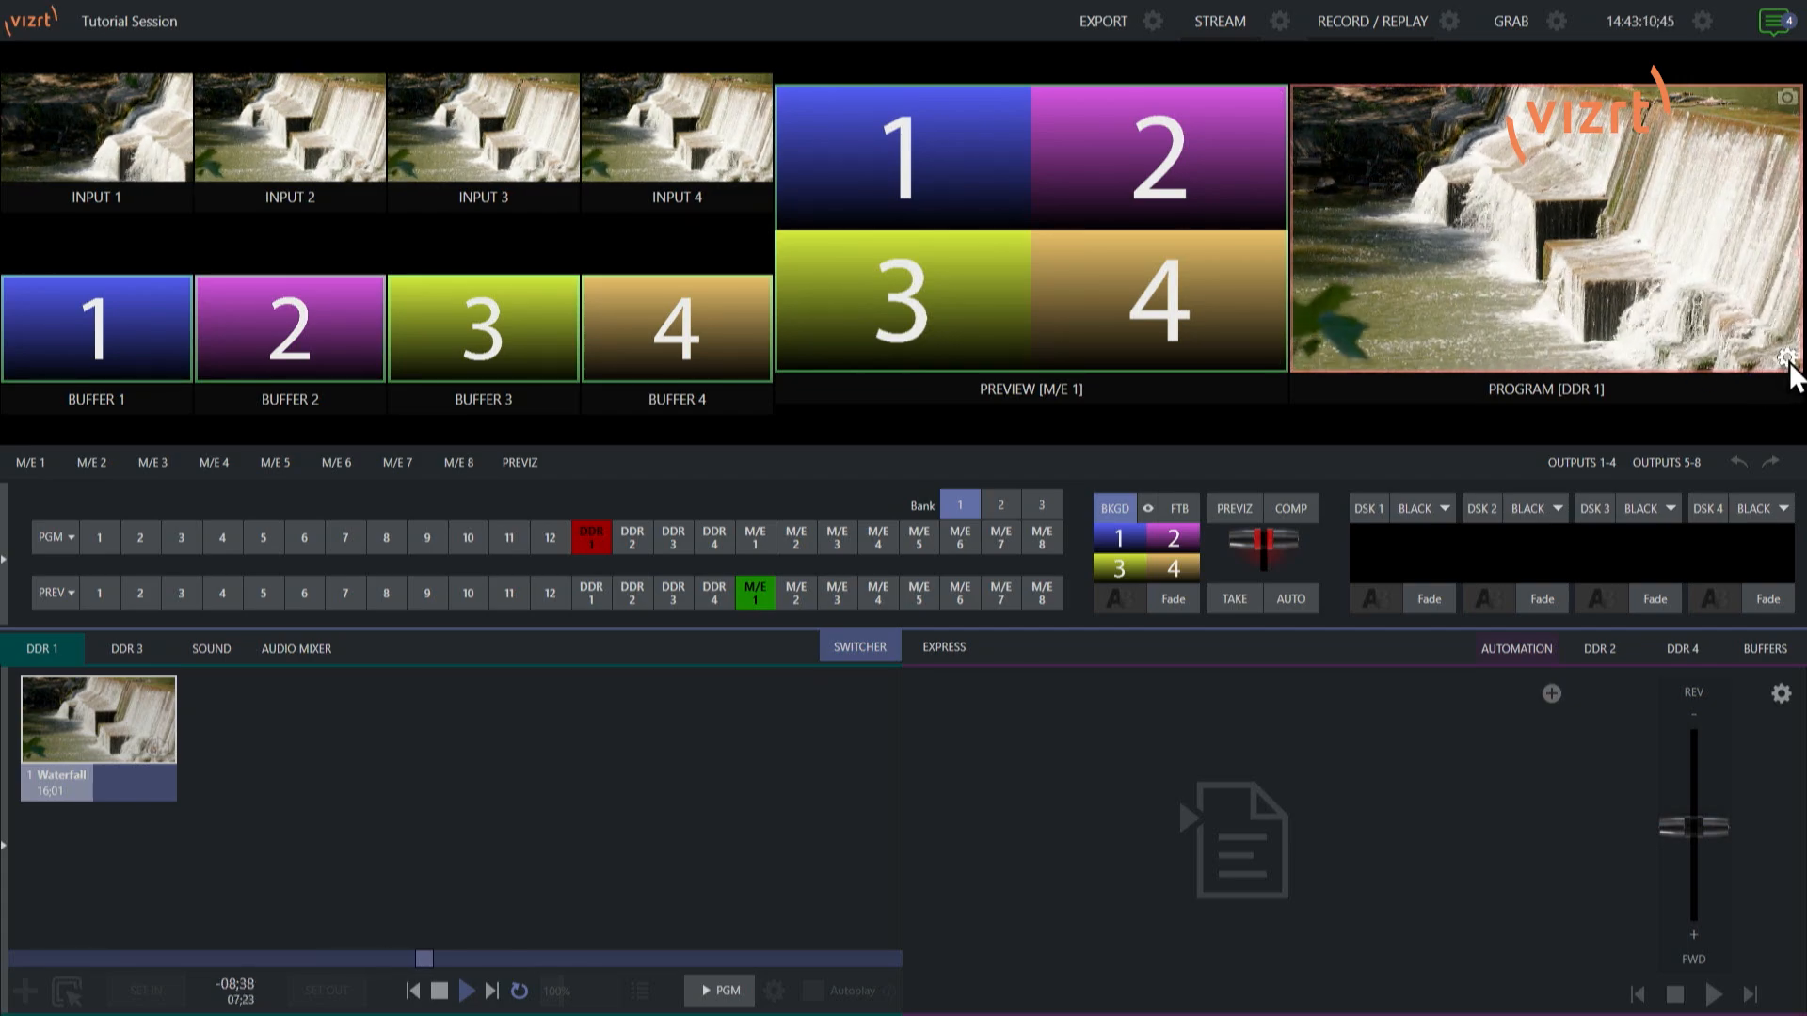
left_click(1786, 359)
left_click_drag(1111, 66, 614, 517)
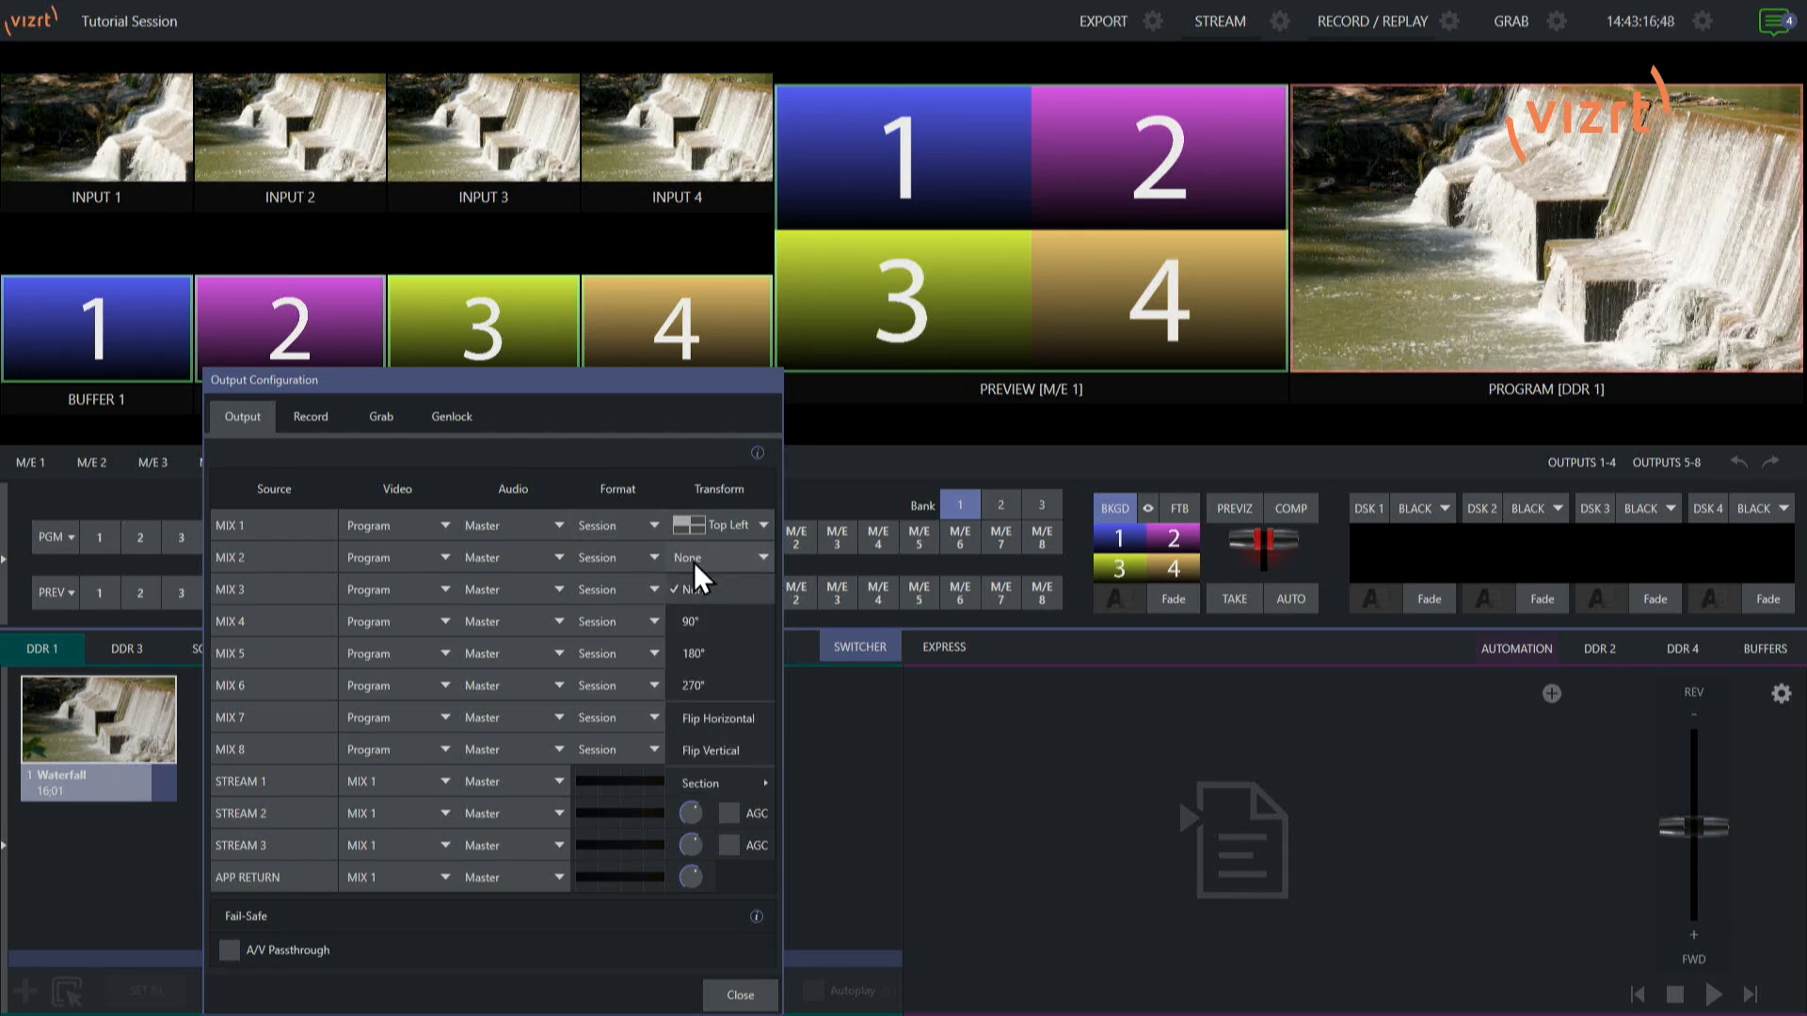
mouse_move(723, 785)
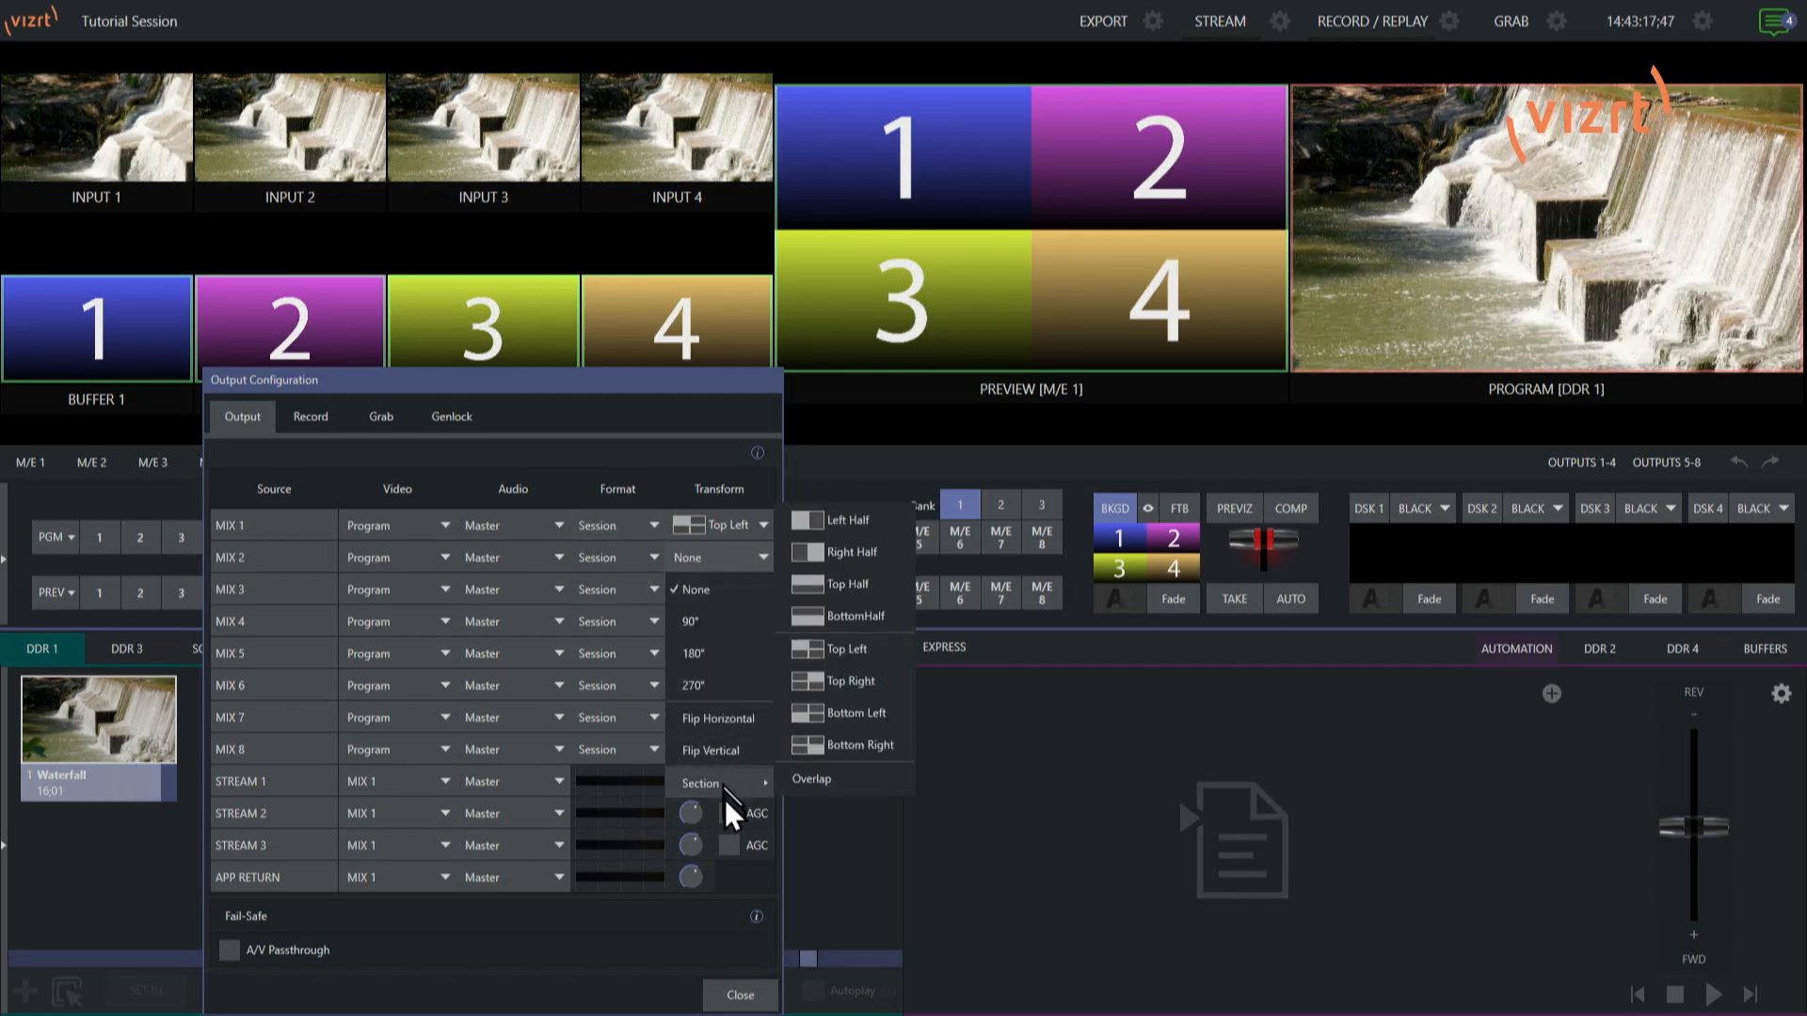
left_click(855, 691)
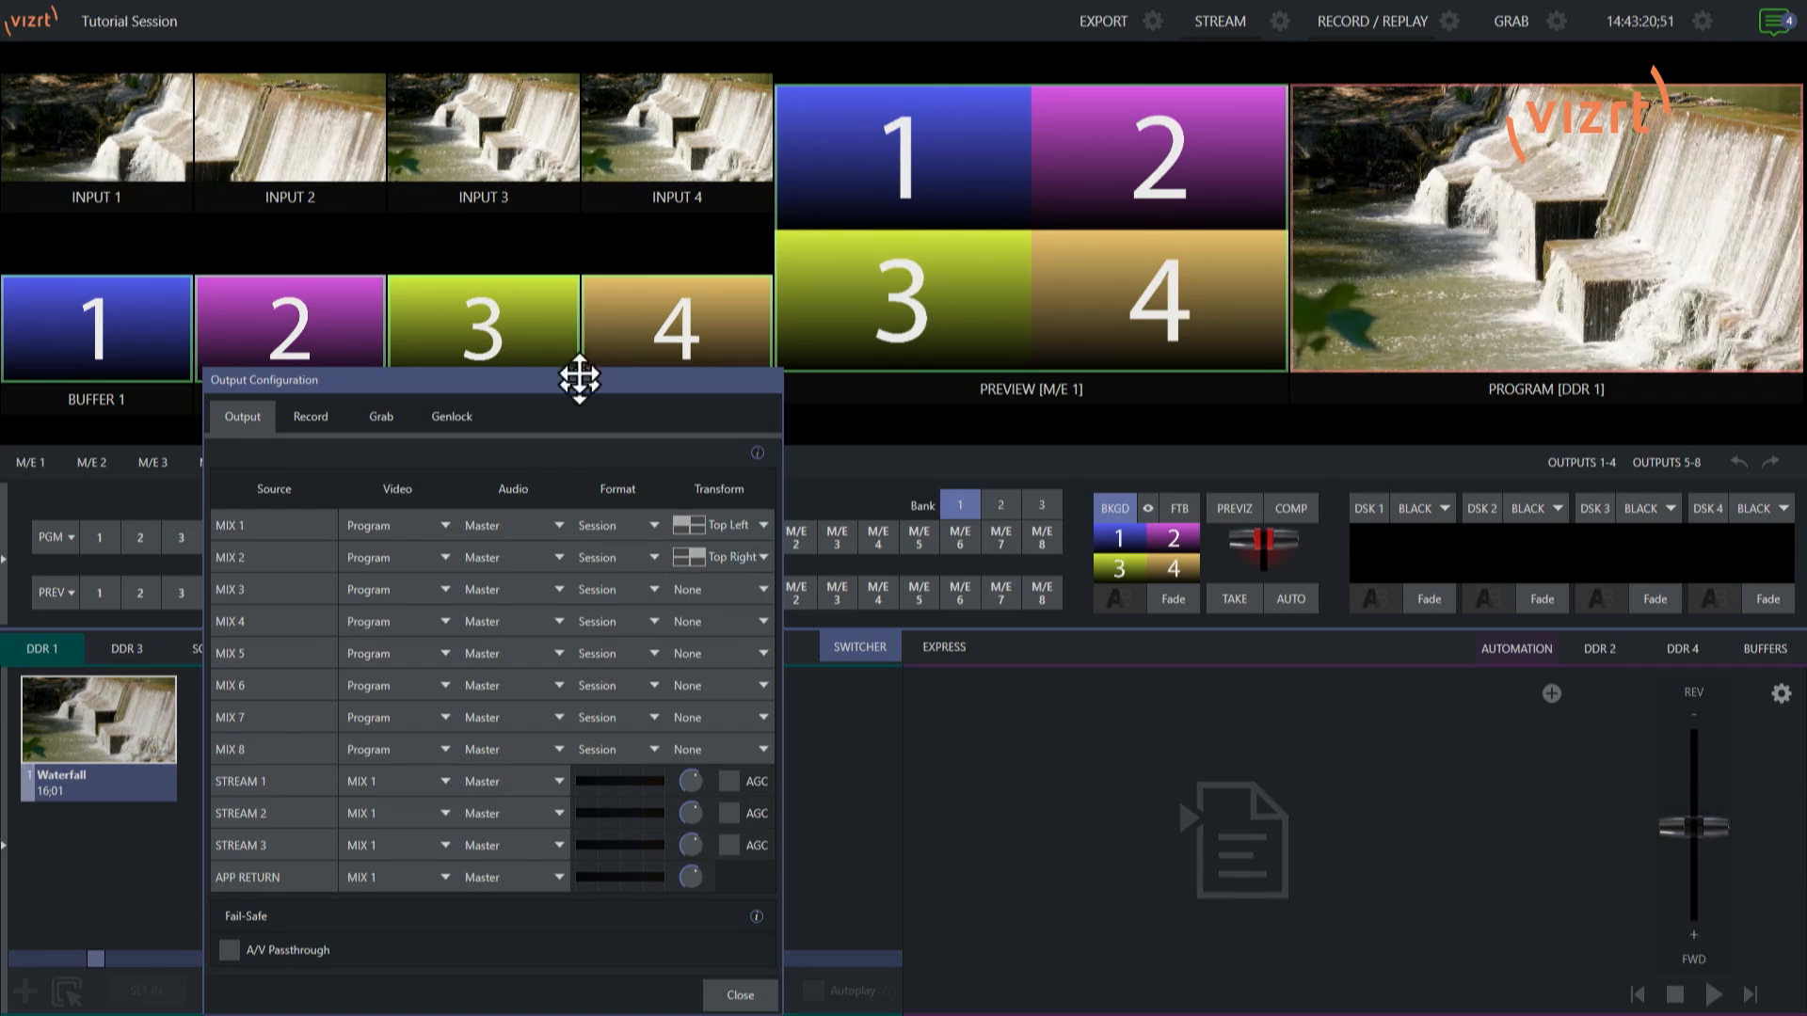
Step: Set the output transform of MIX 3 to the Bottom Left section and MIX 4 to Bottom Right, and close the configuration
left_click(743, 587)
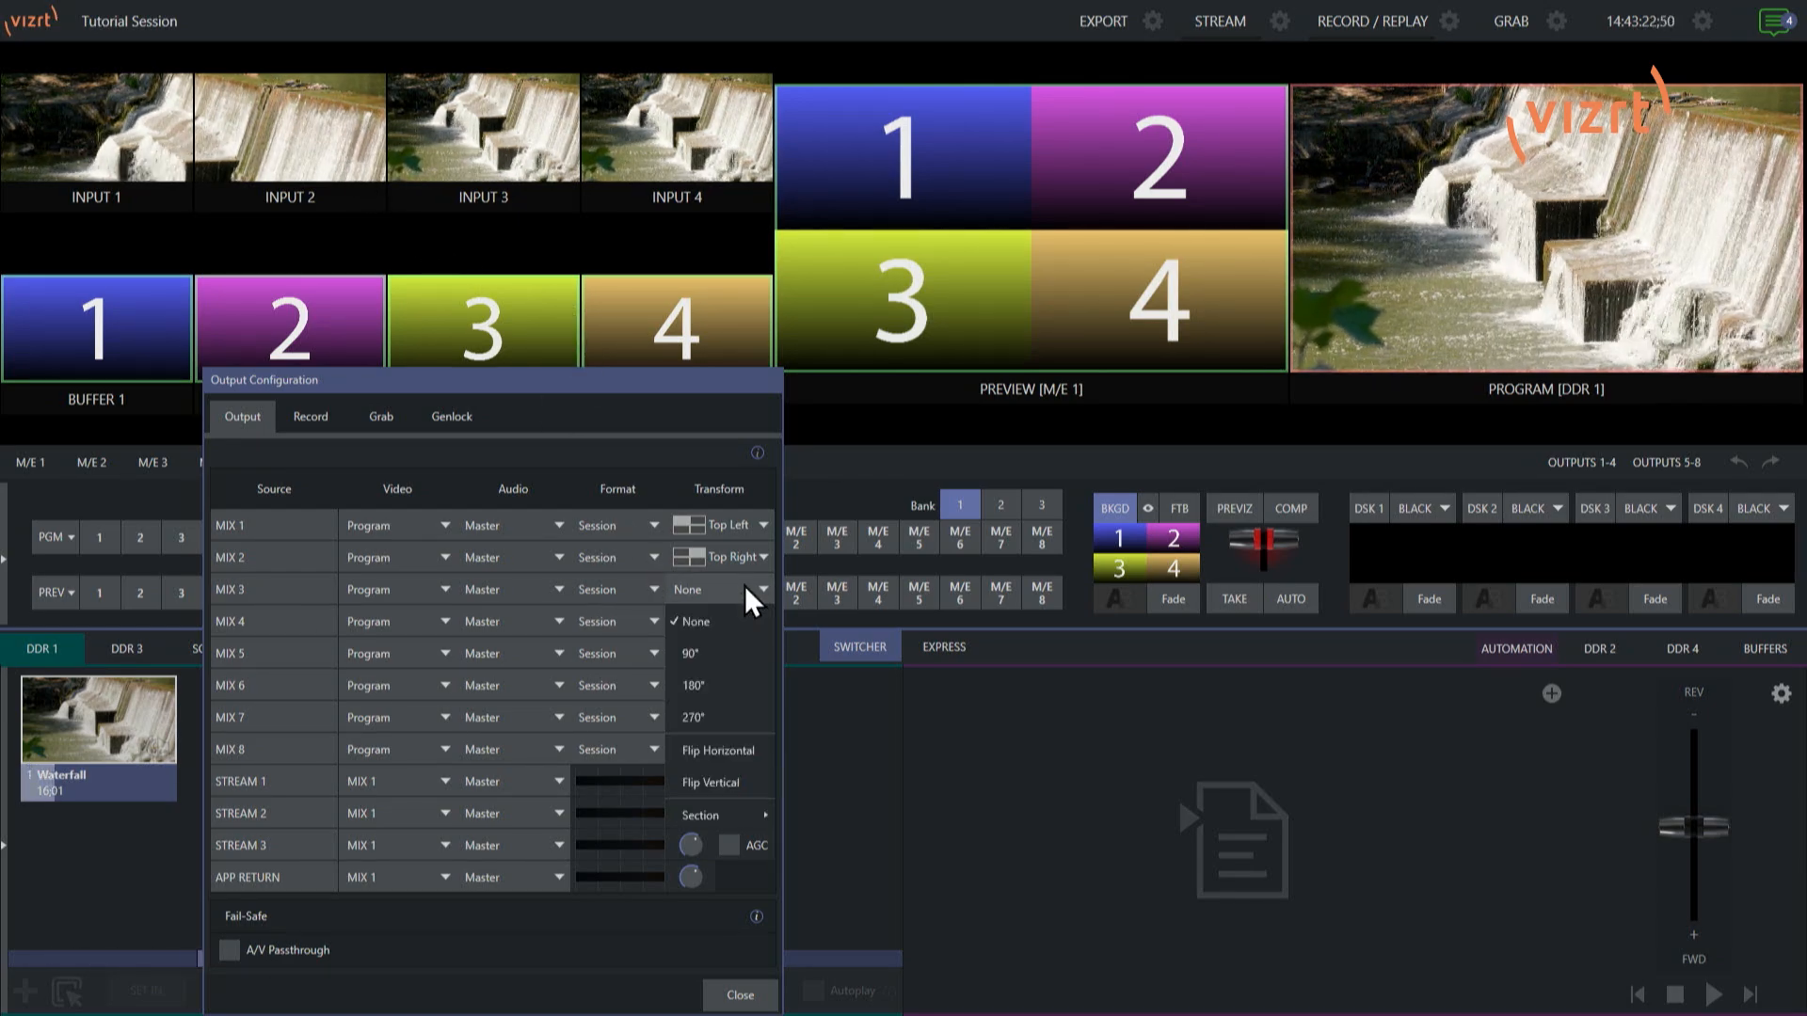
mouse_move(734, 815)
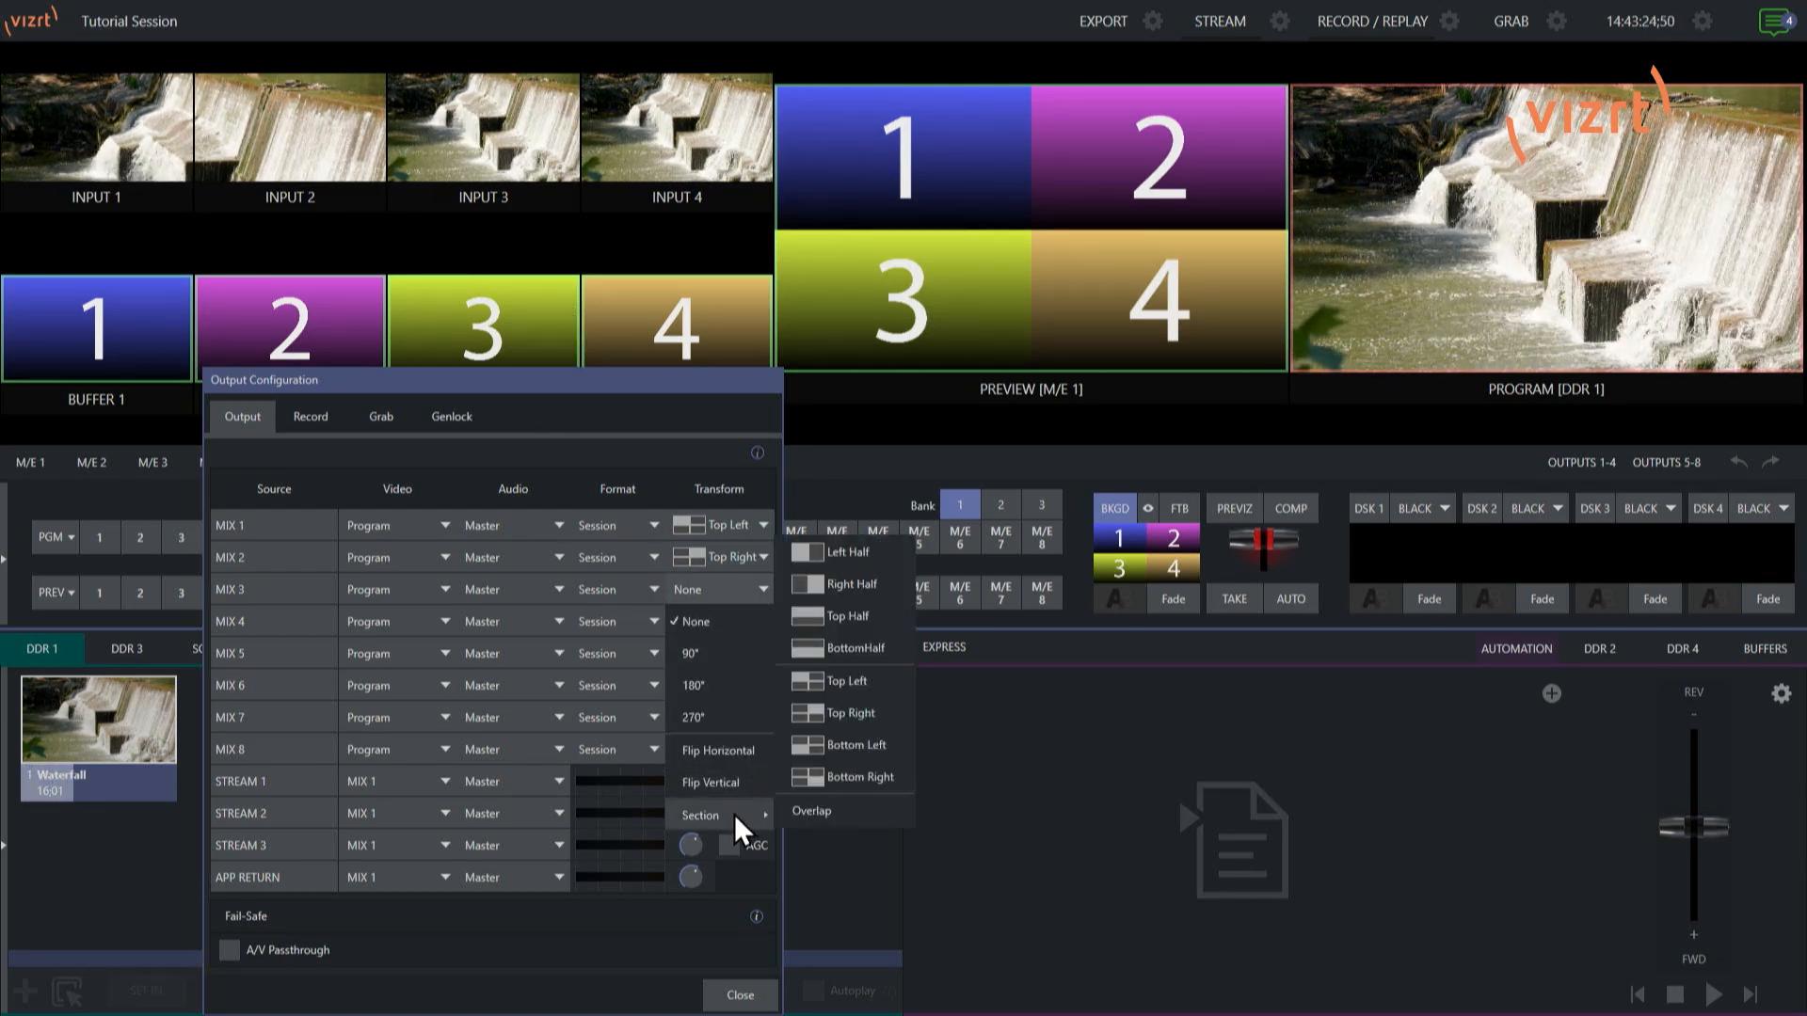
left_click(851, 746)
left_click(732, 619)
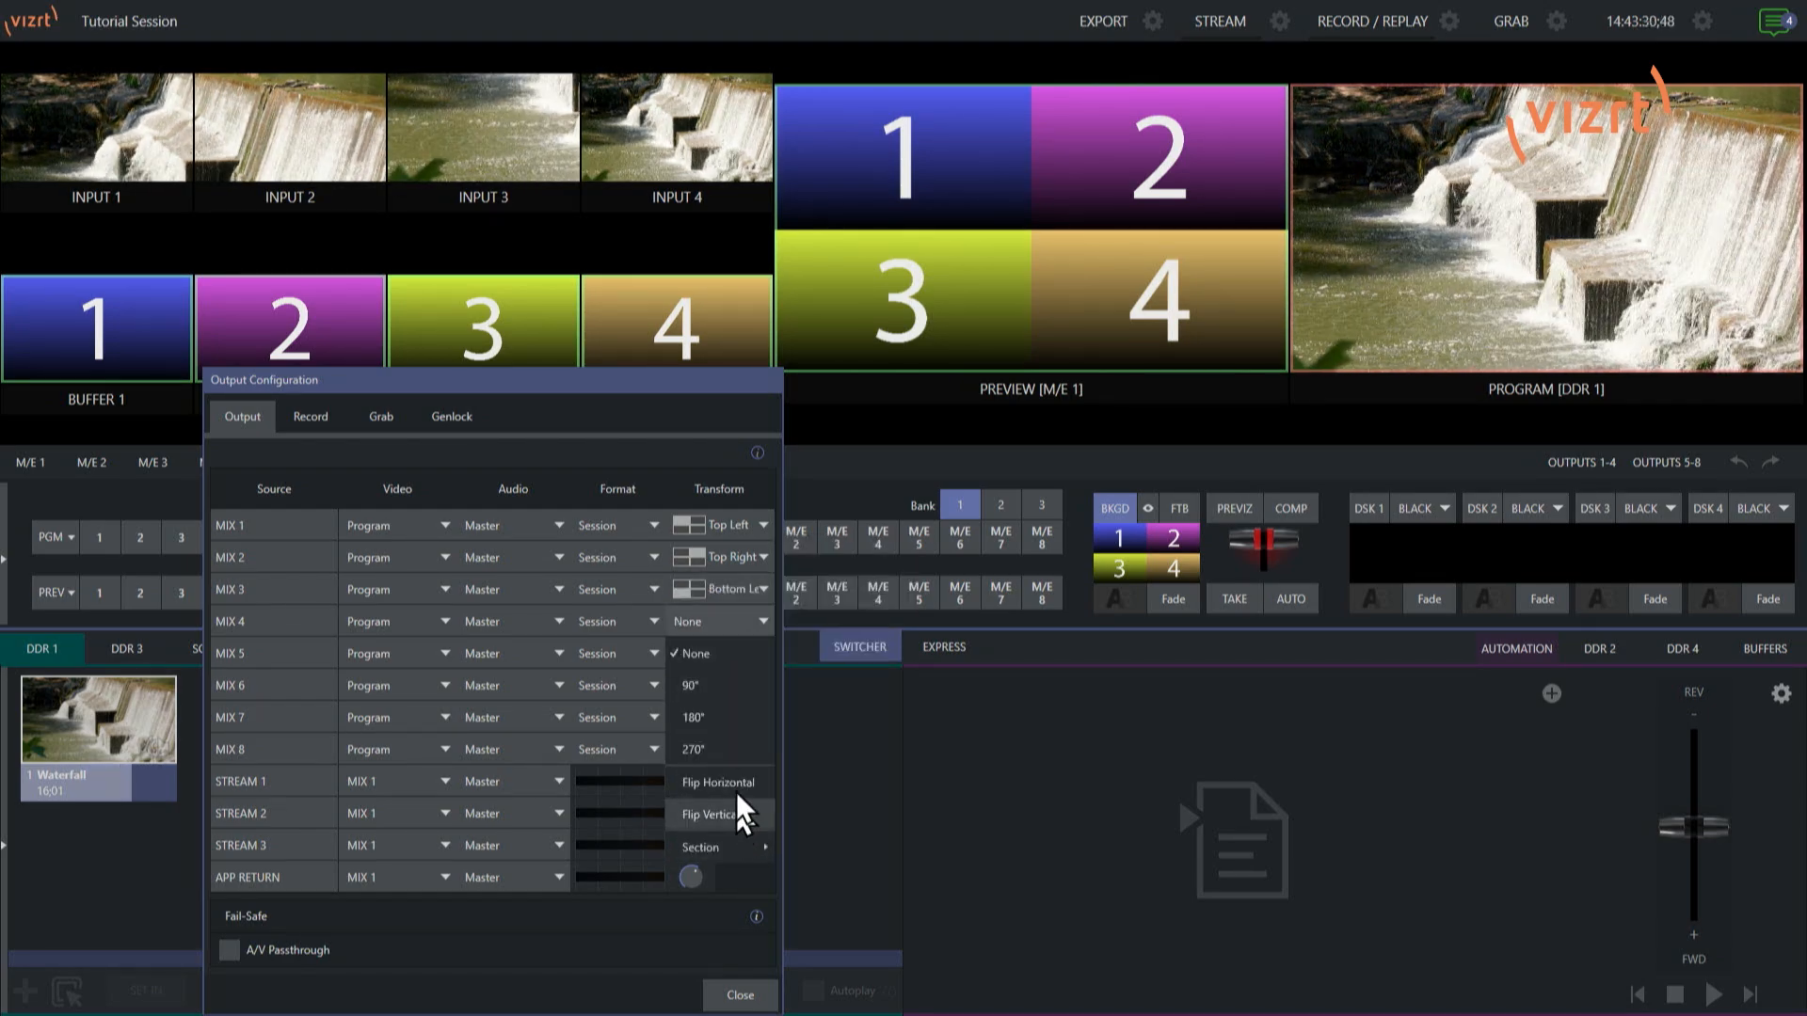
mouse_move(731, 843)
left_click(837, 819)
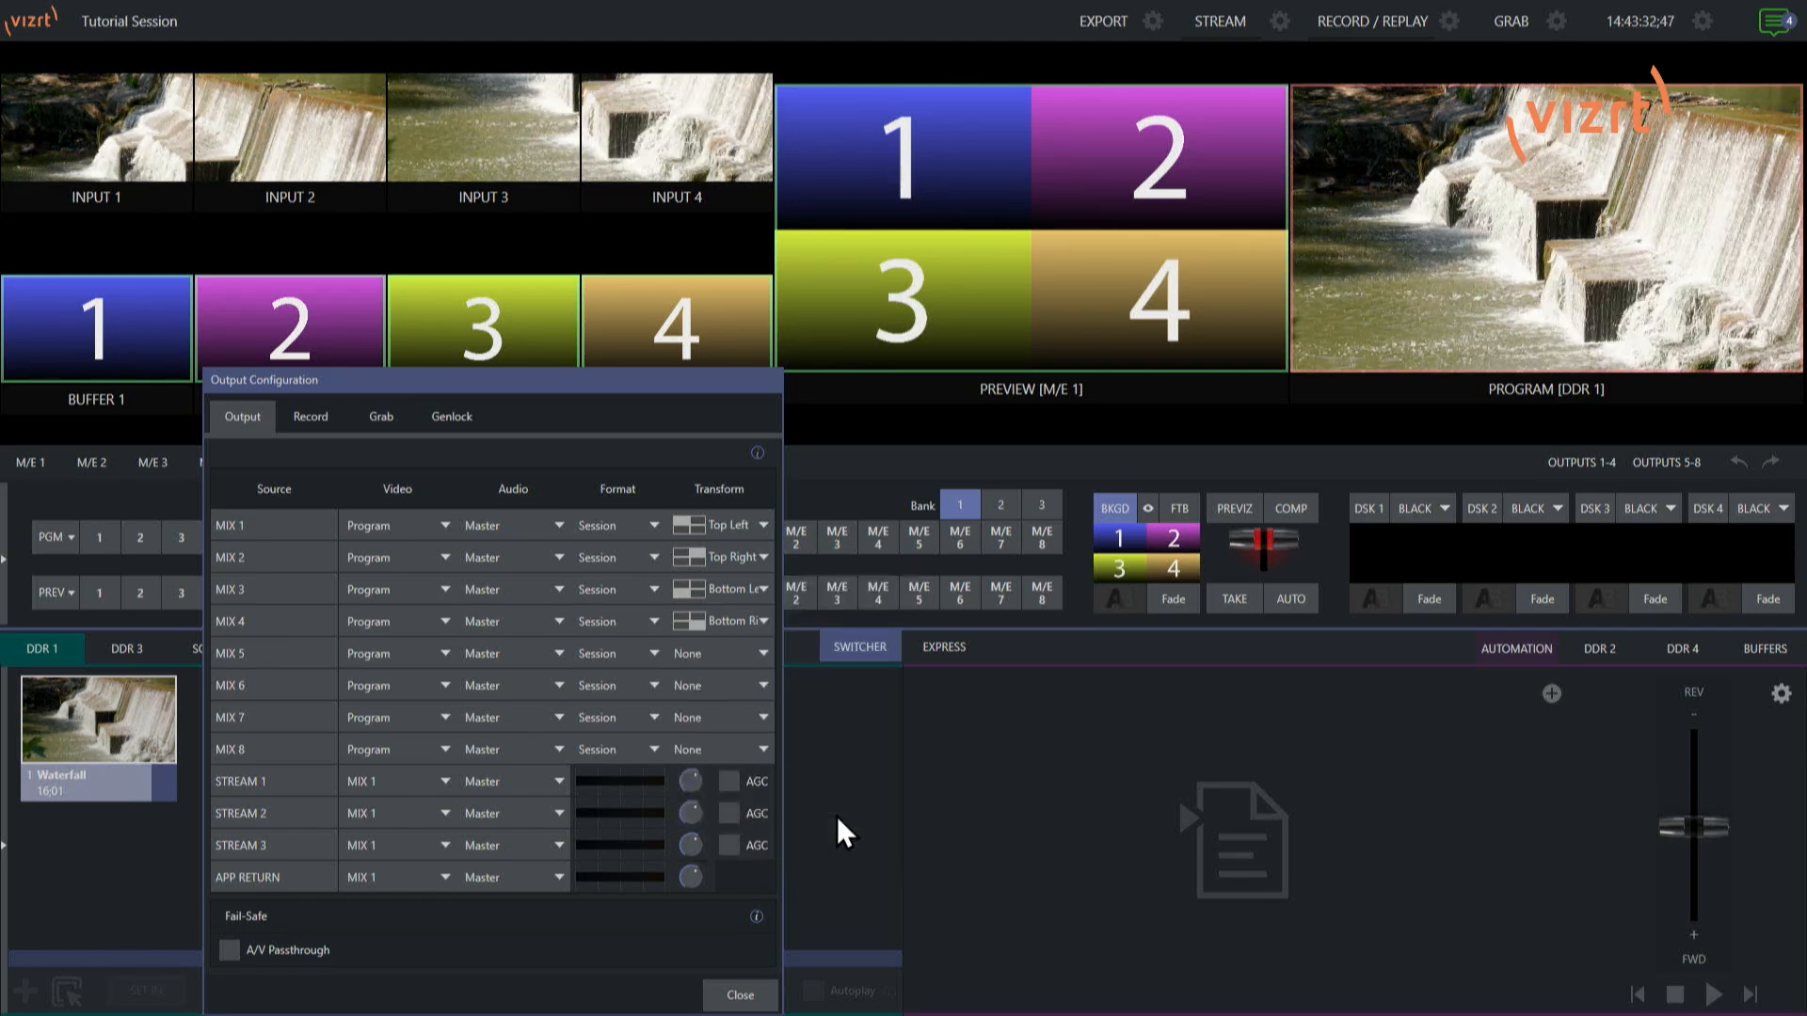
left_click(736, 995)
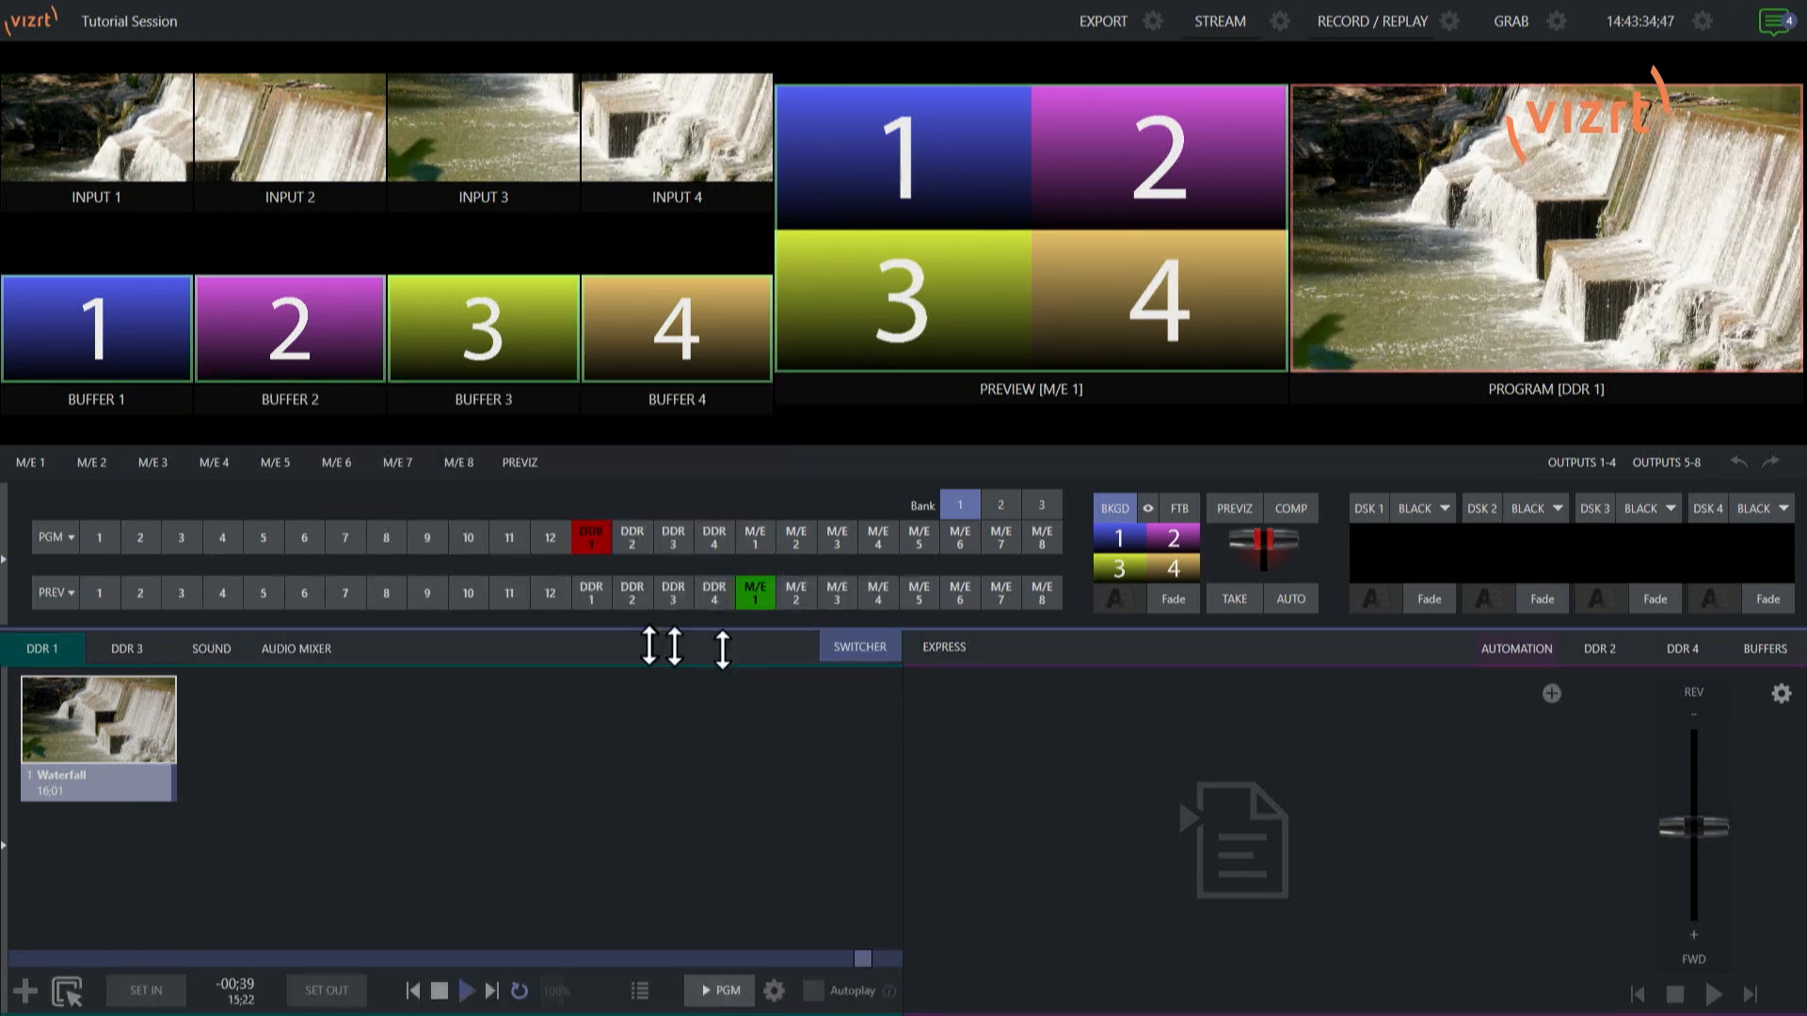
Step: In M/E 1, assign inputs 1, 2, 3 and 4 to layers A, B, C and D respectively
left_click(38, 467)
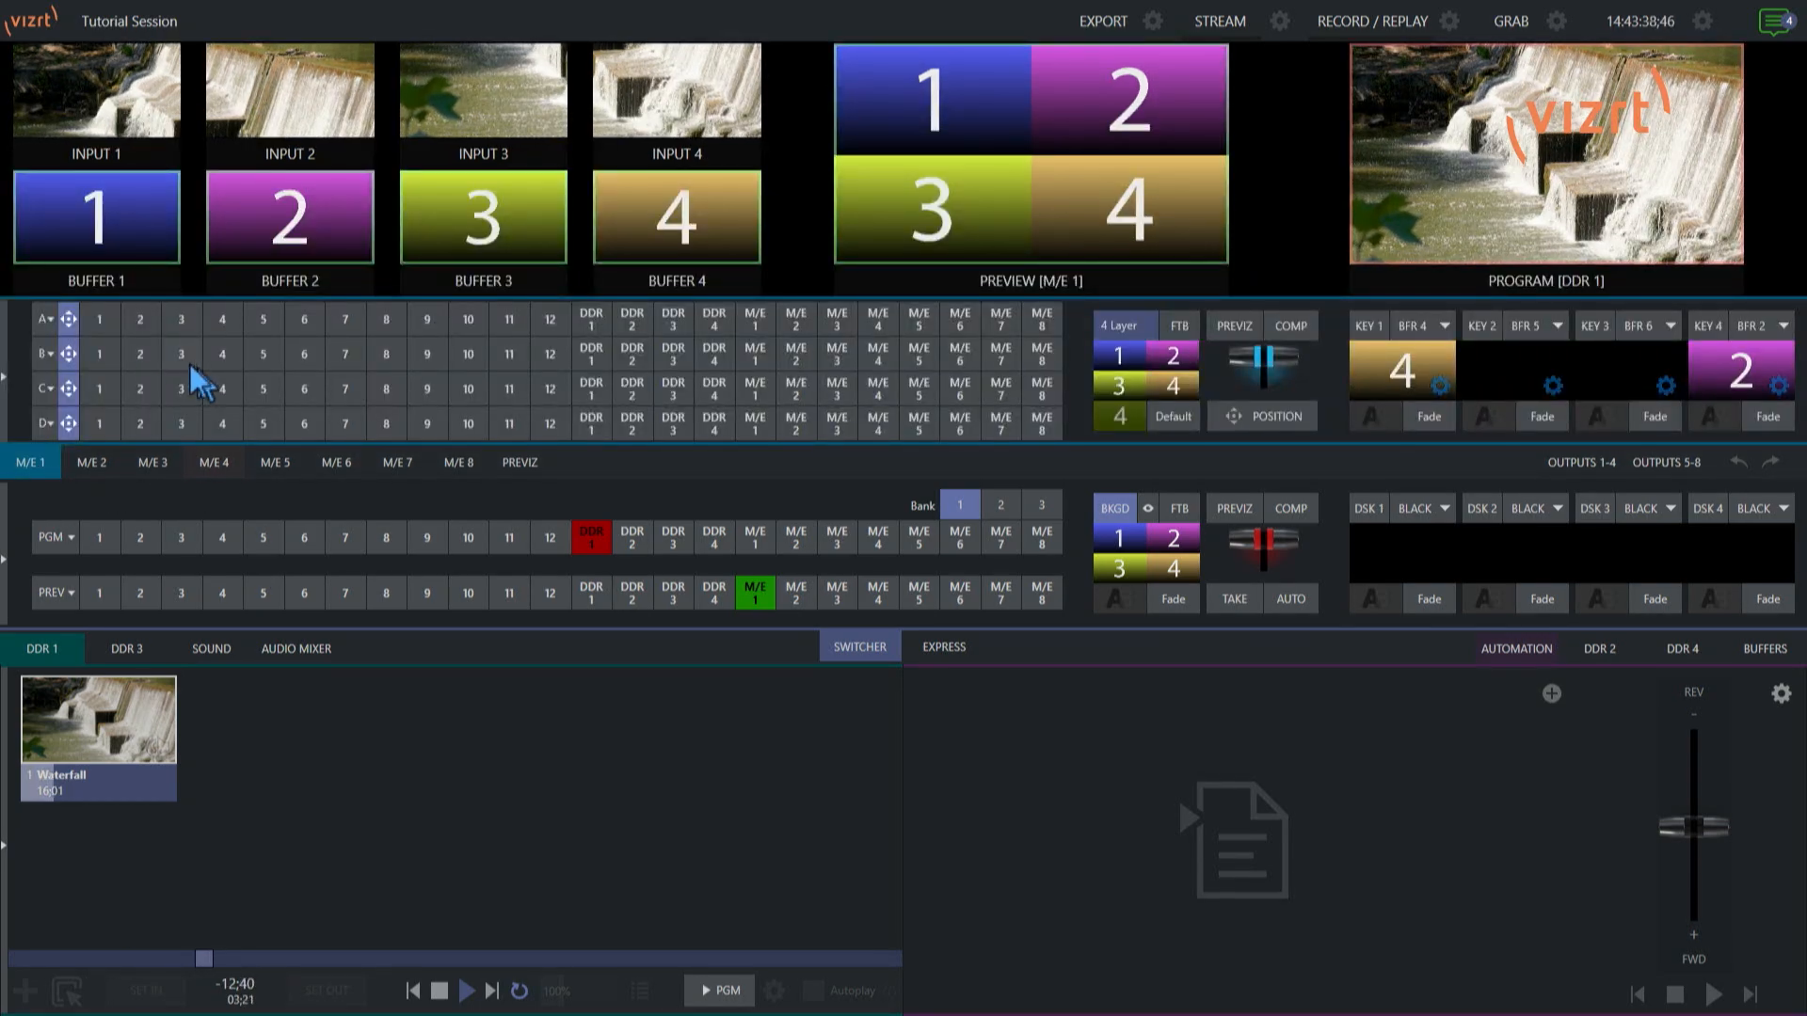
left_click(96, 318)
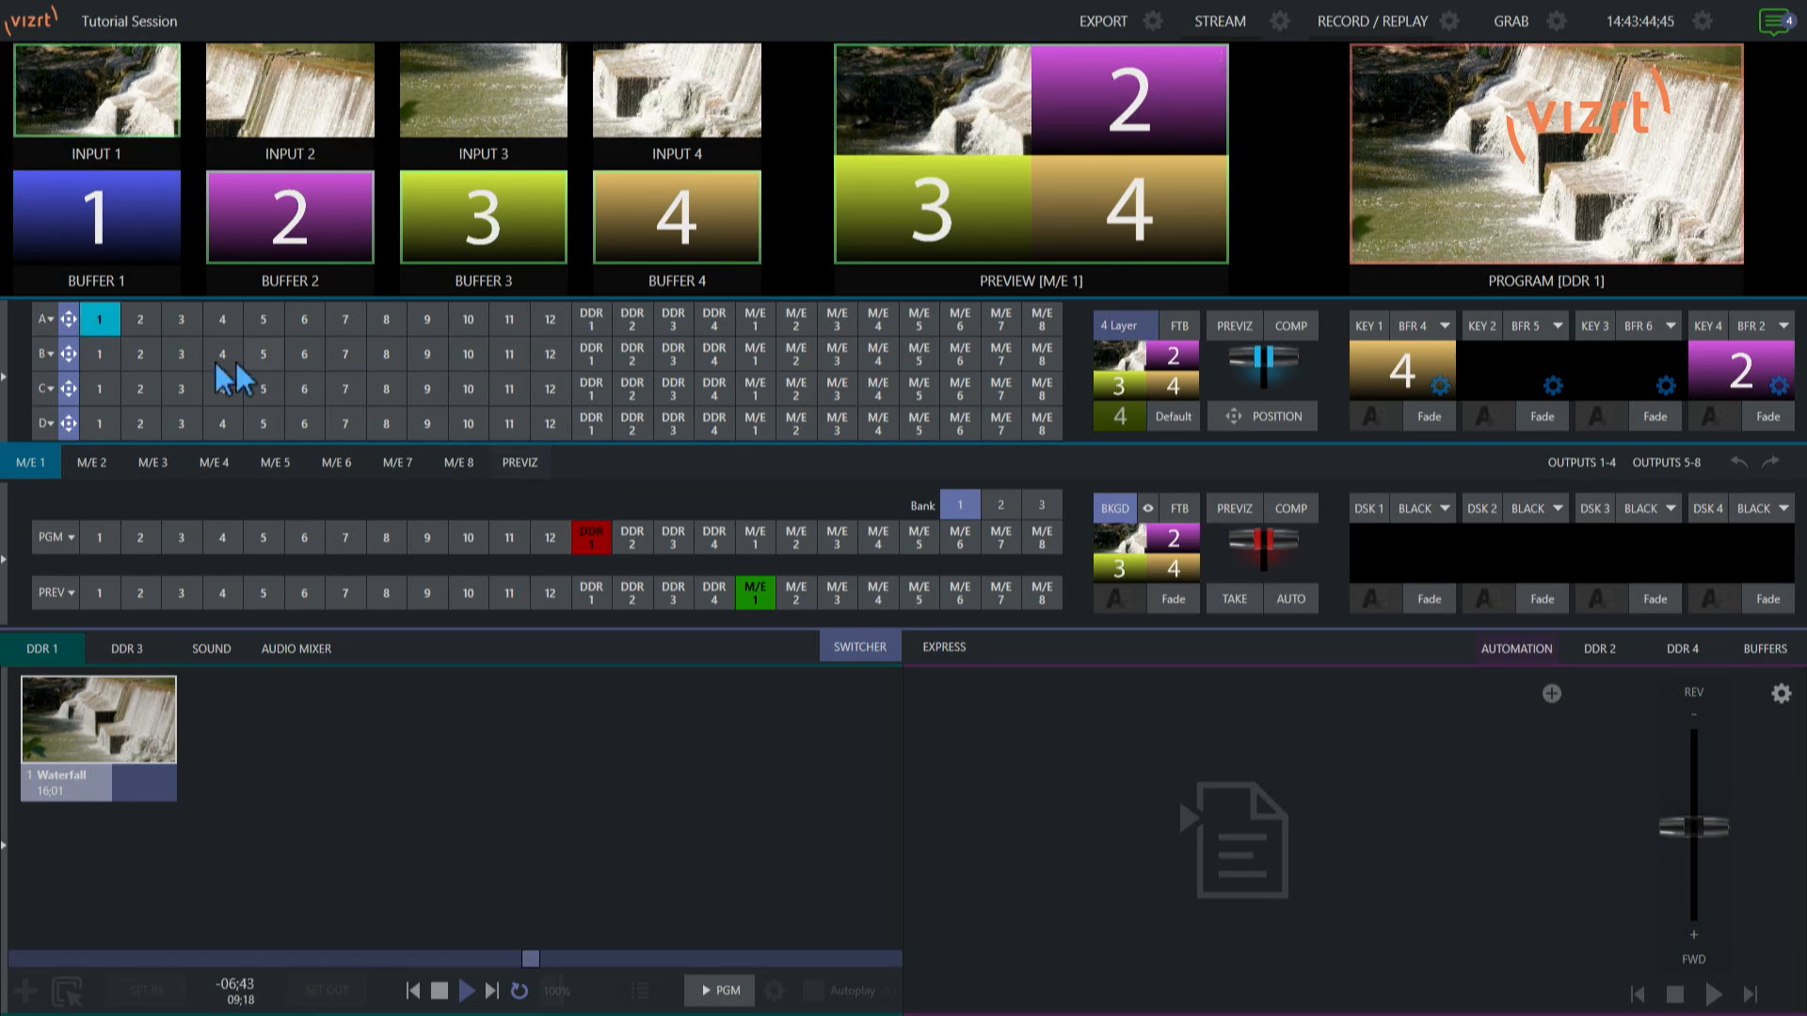
left_click(138, 358)
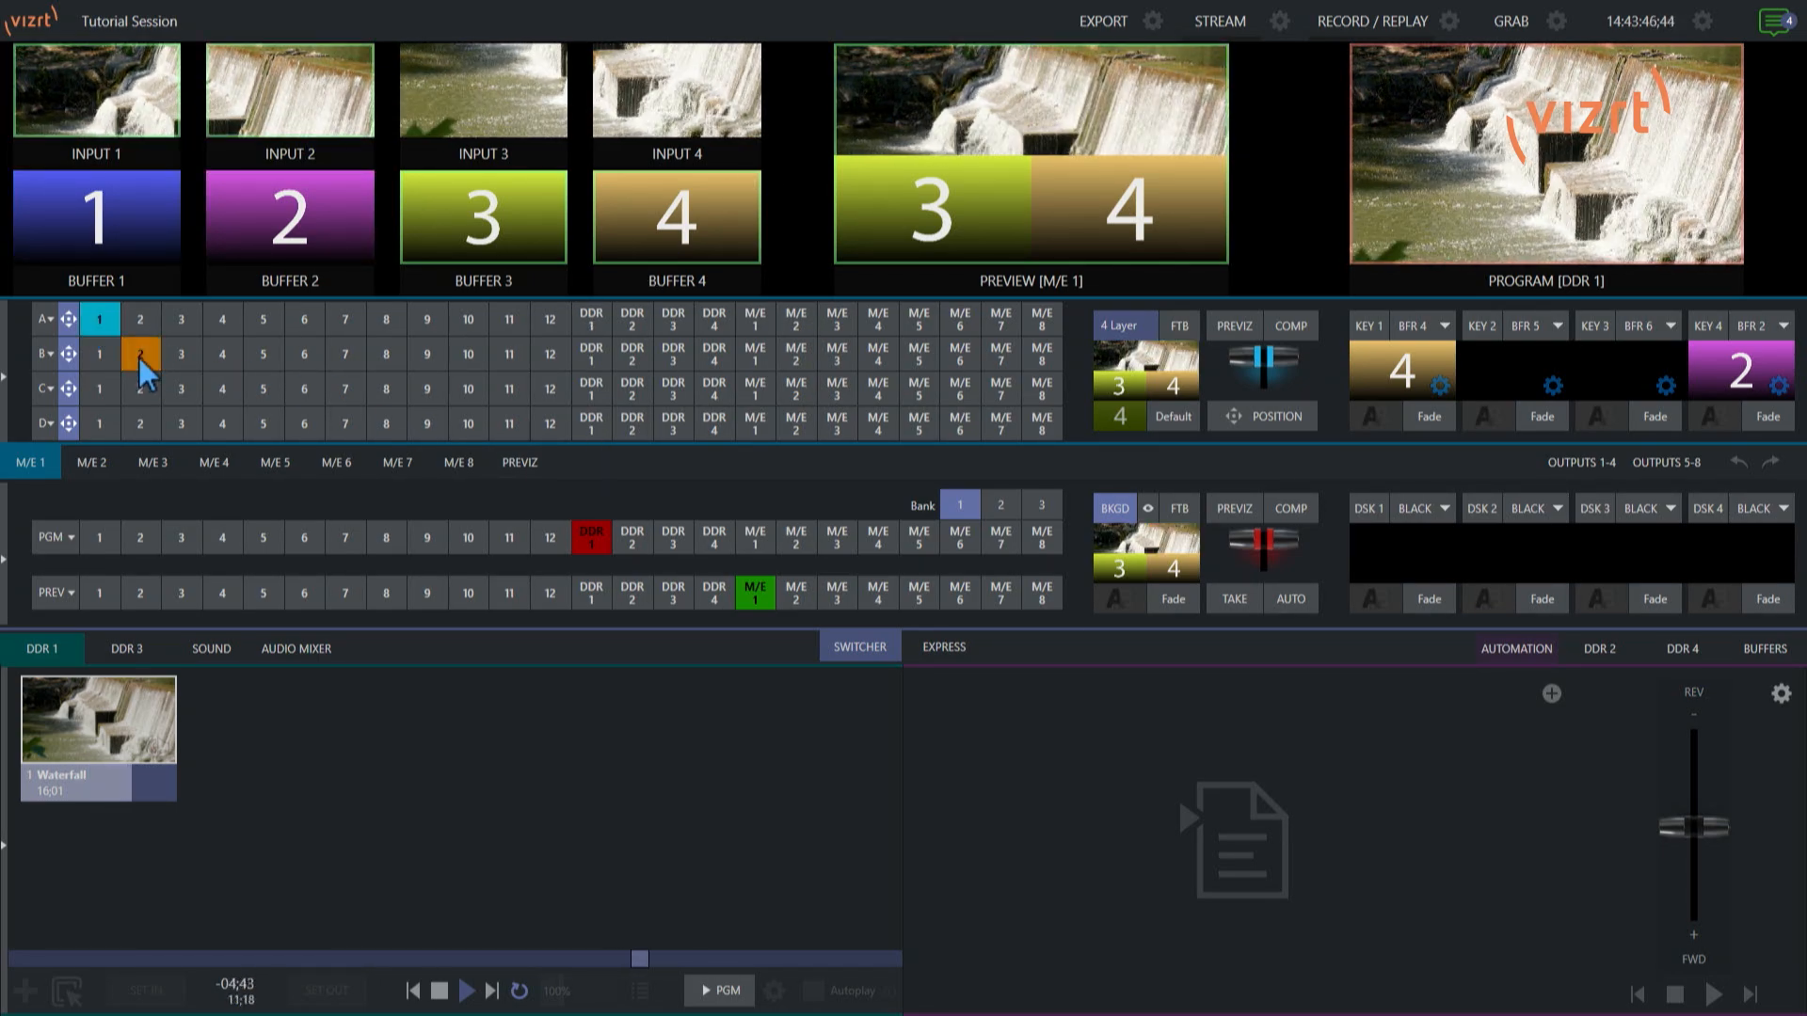
left_click(175, 393)
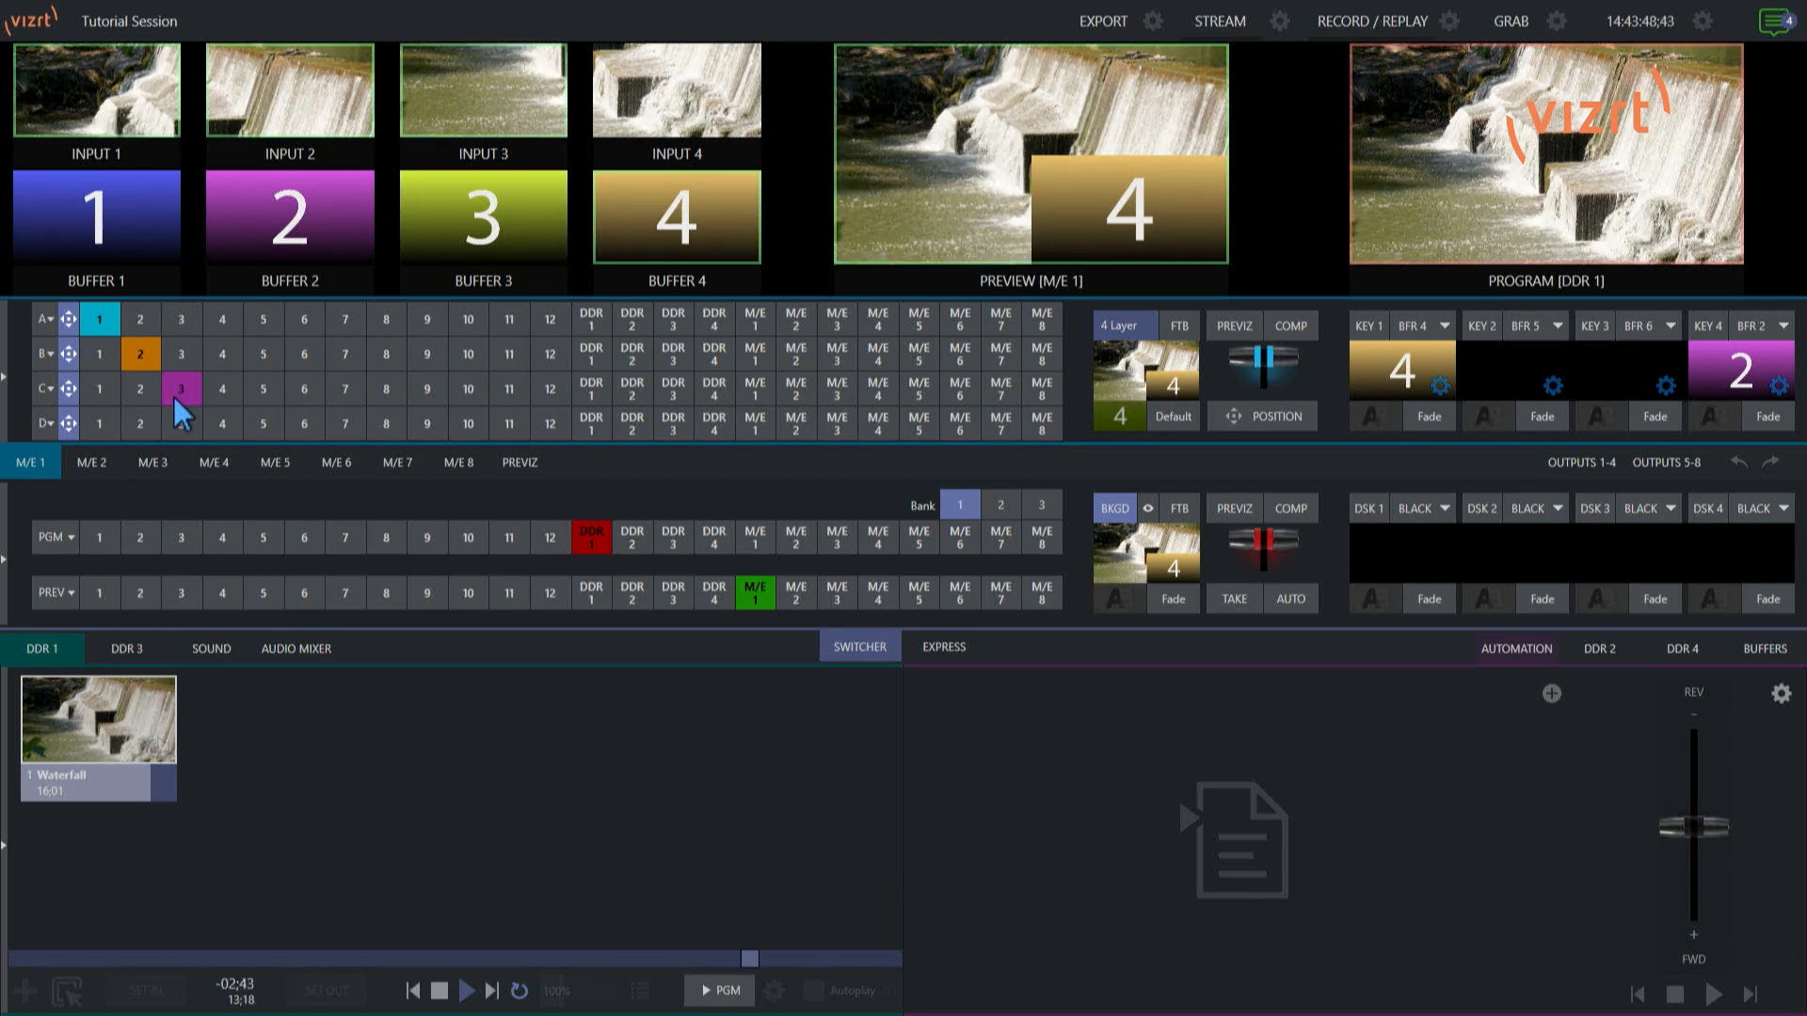
left_click(224, 422)
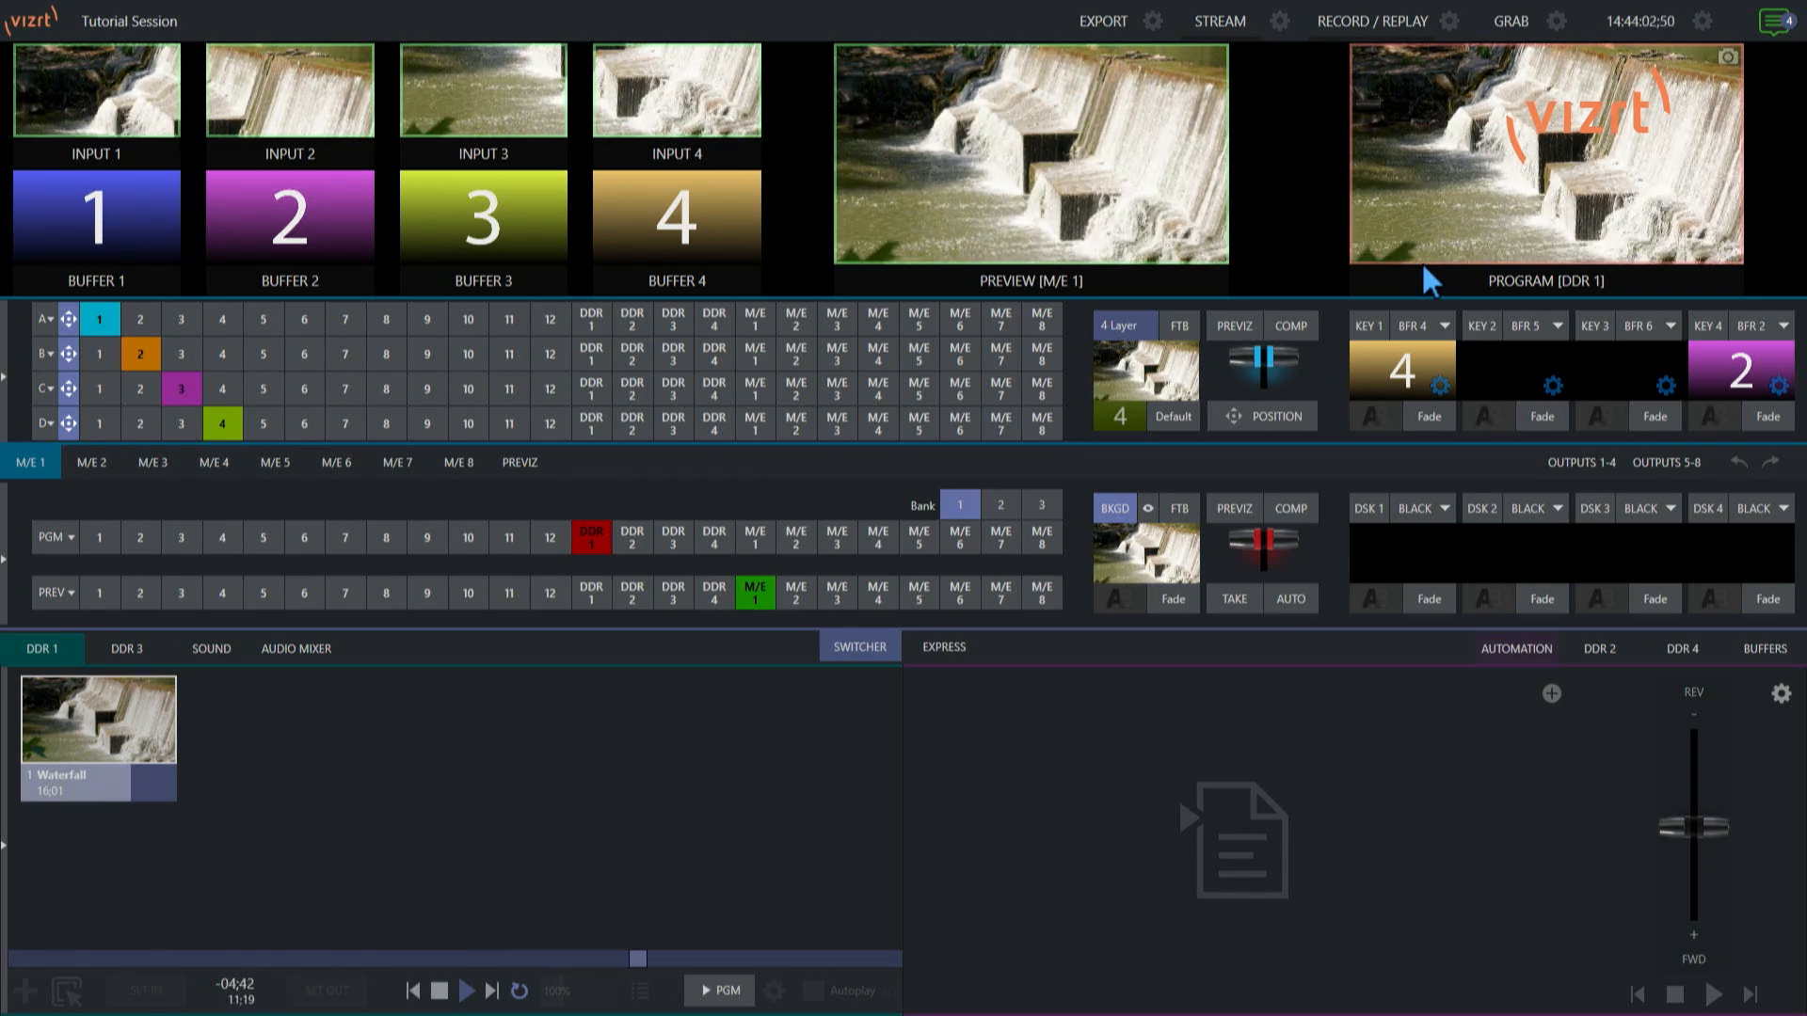
Step: Put M/E 2 on preview and set the output transforms of MIX 1 to Left Half and MIX 2 to Right Half
left_click(794, 591)
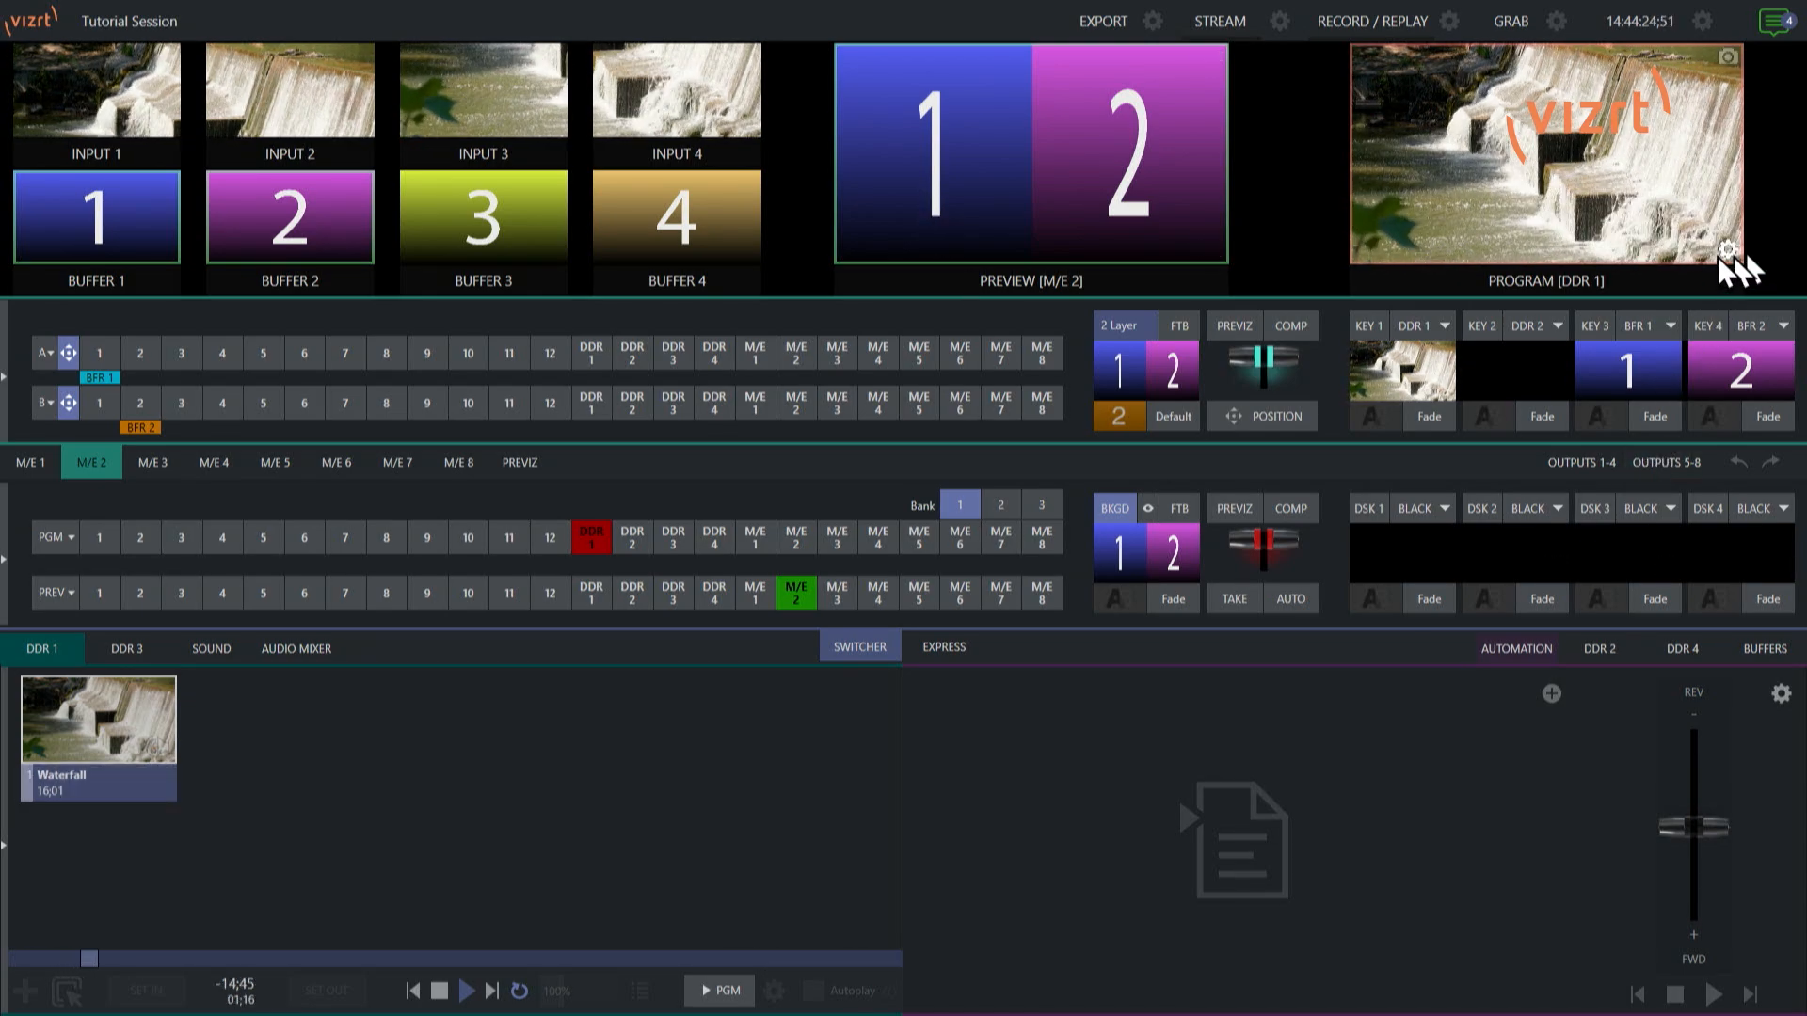
left_click(1729, 251)
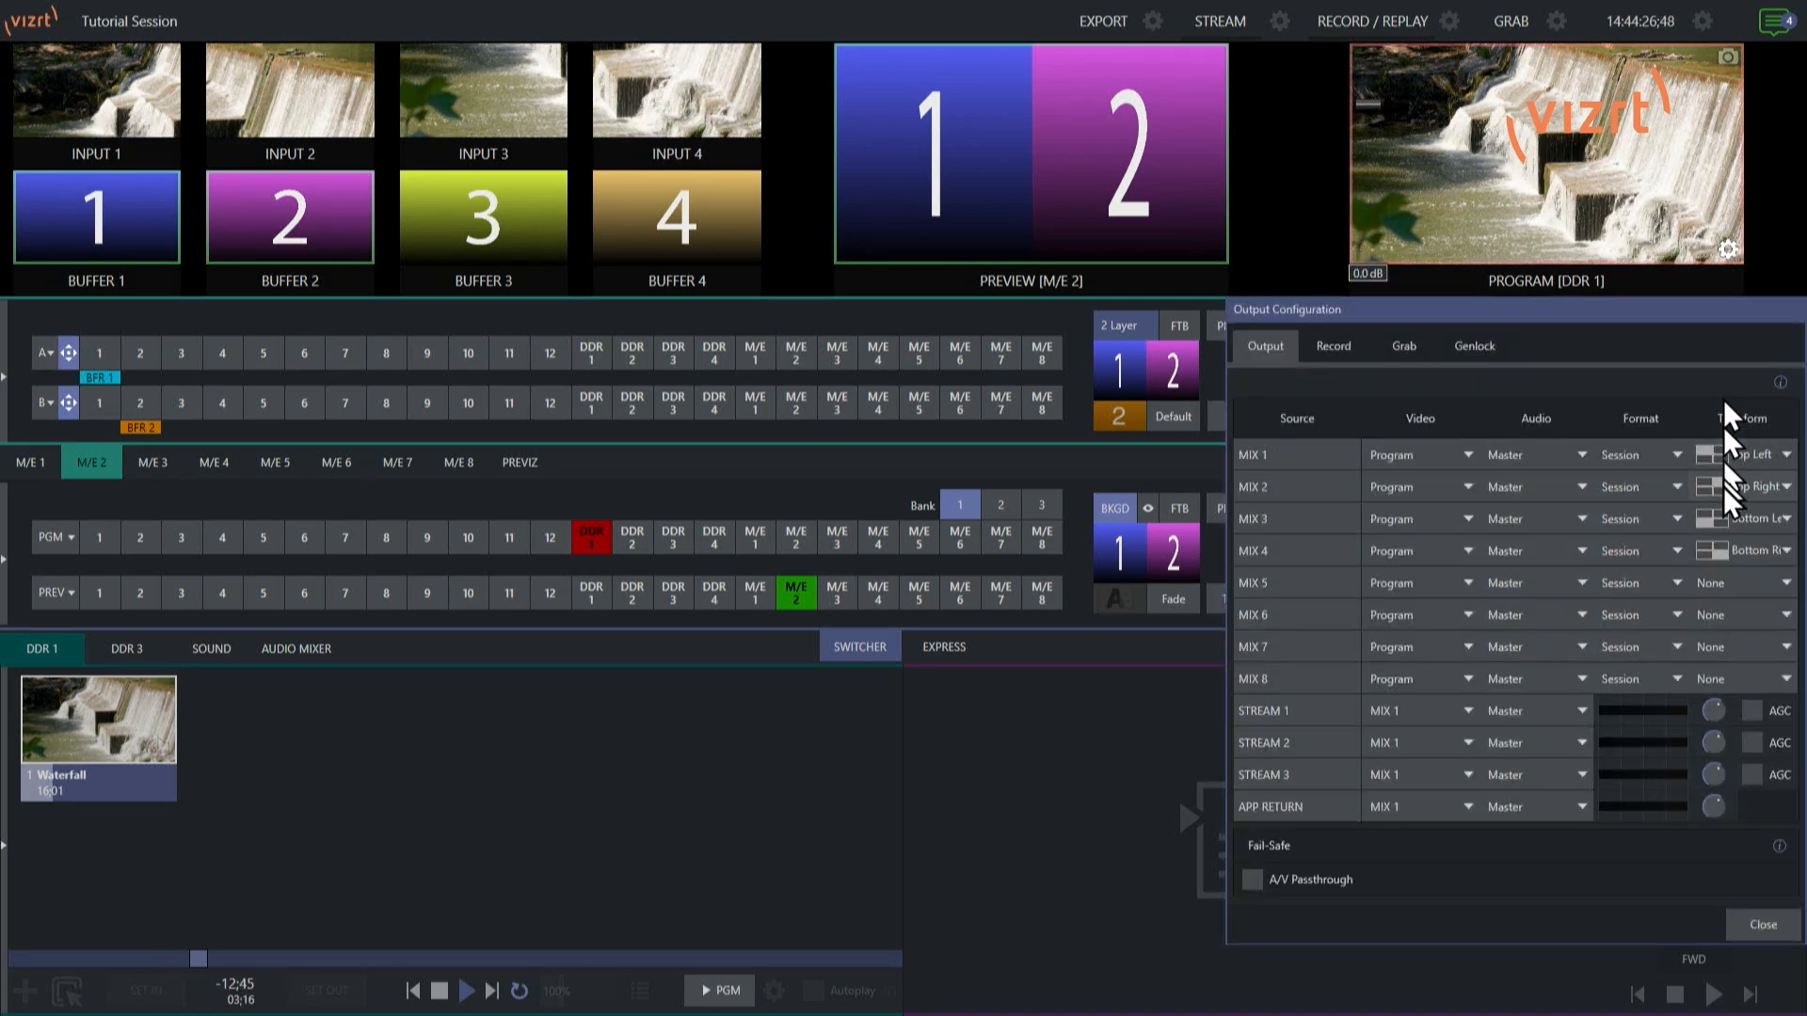
left_click(1756, 461)
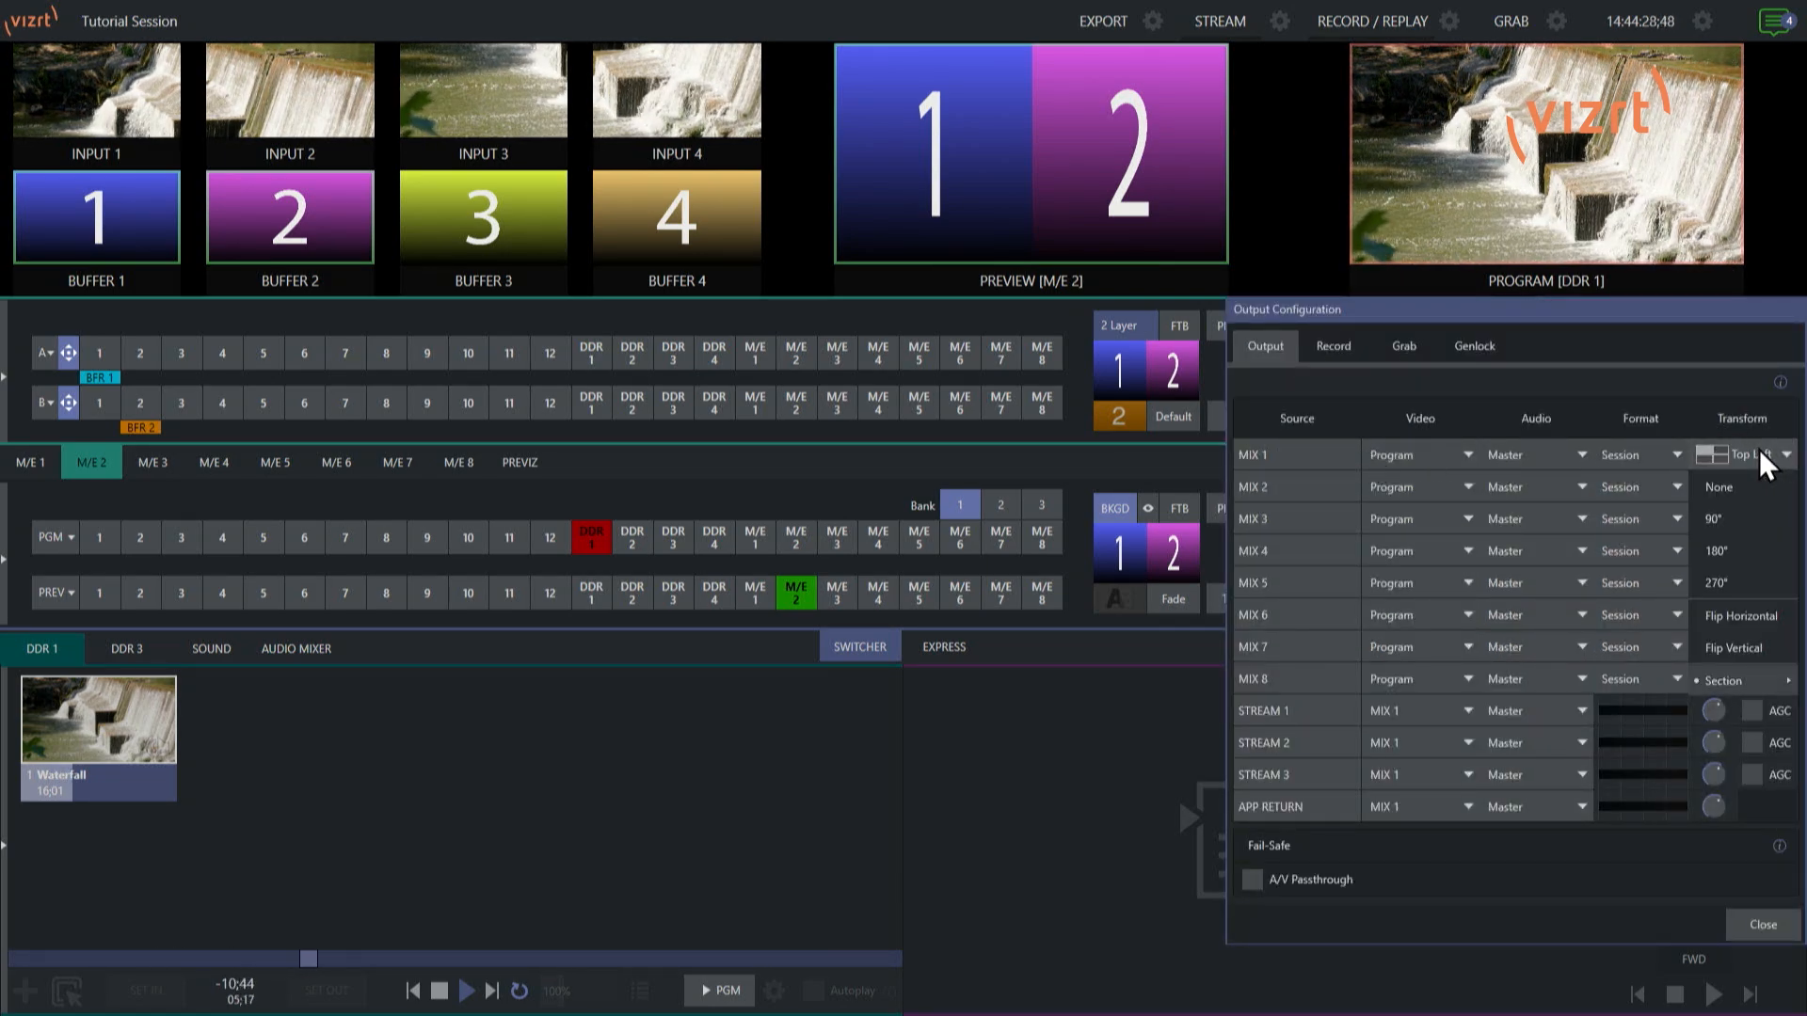
mouse_move(1739, 670)
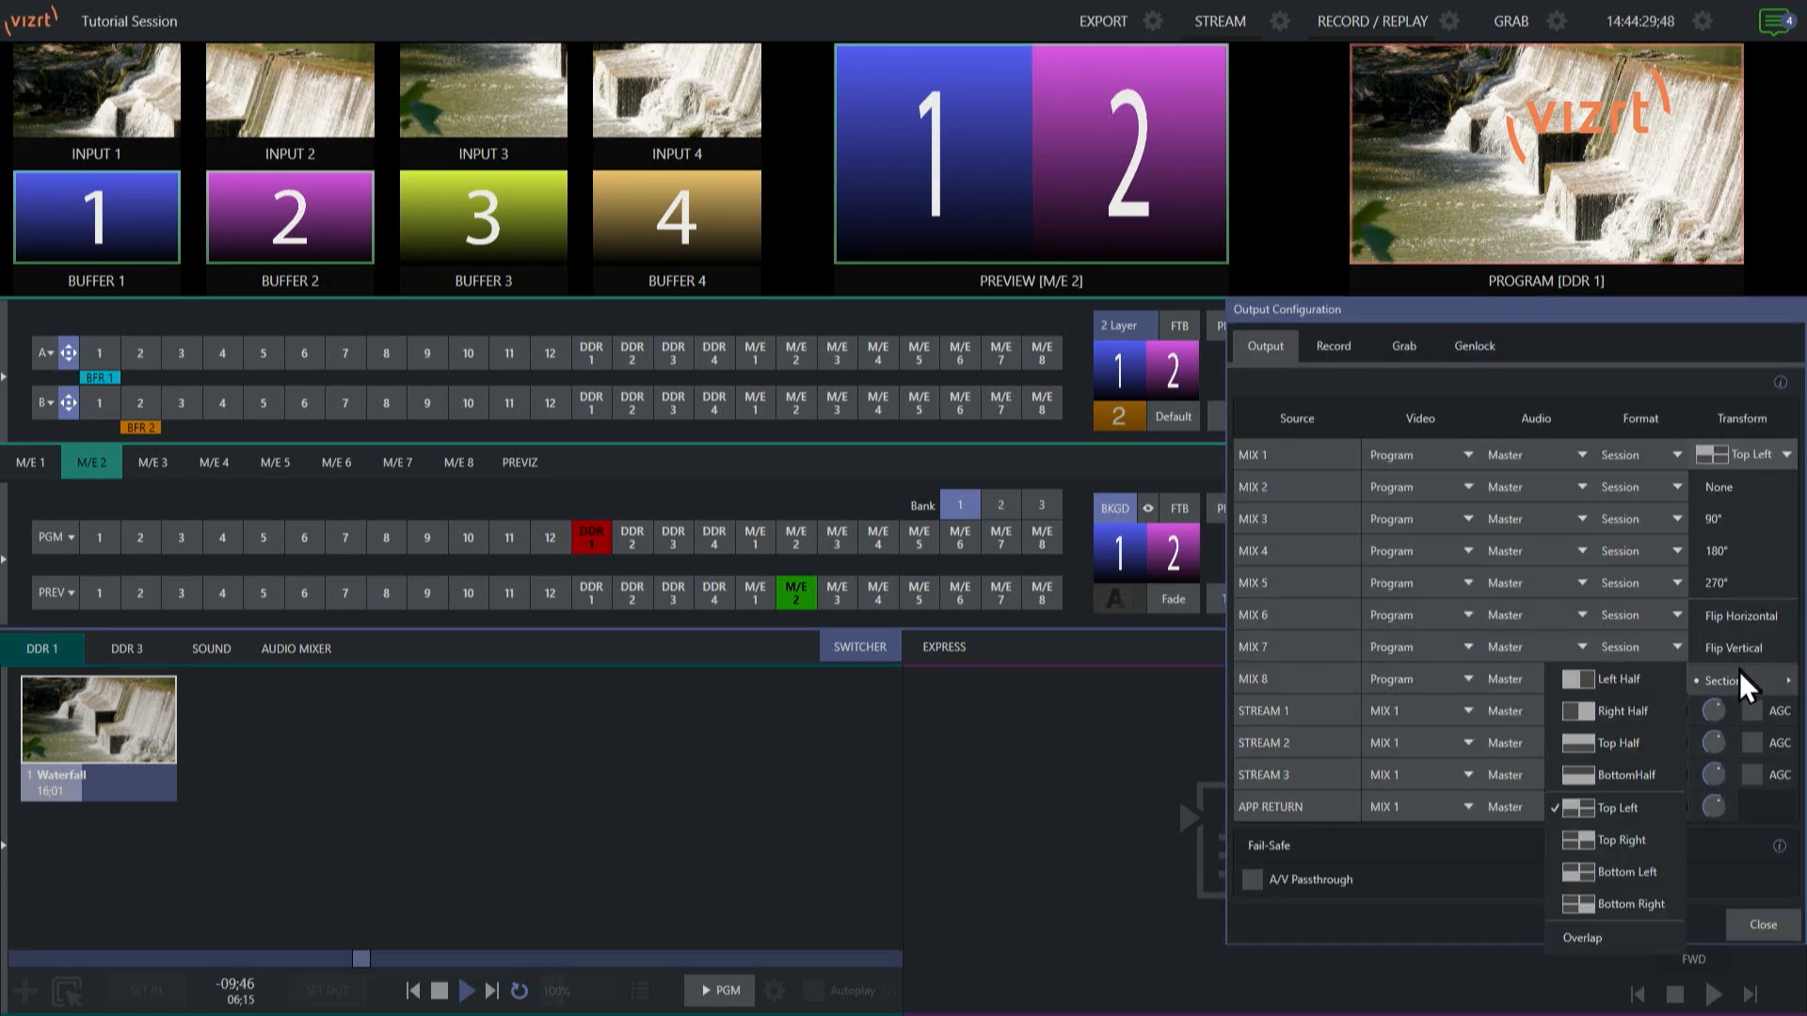
left_click(1625, 681)
left_click(1759, 485)
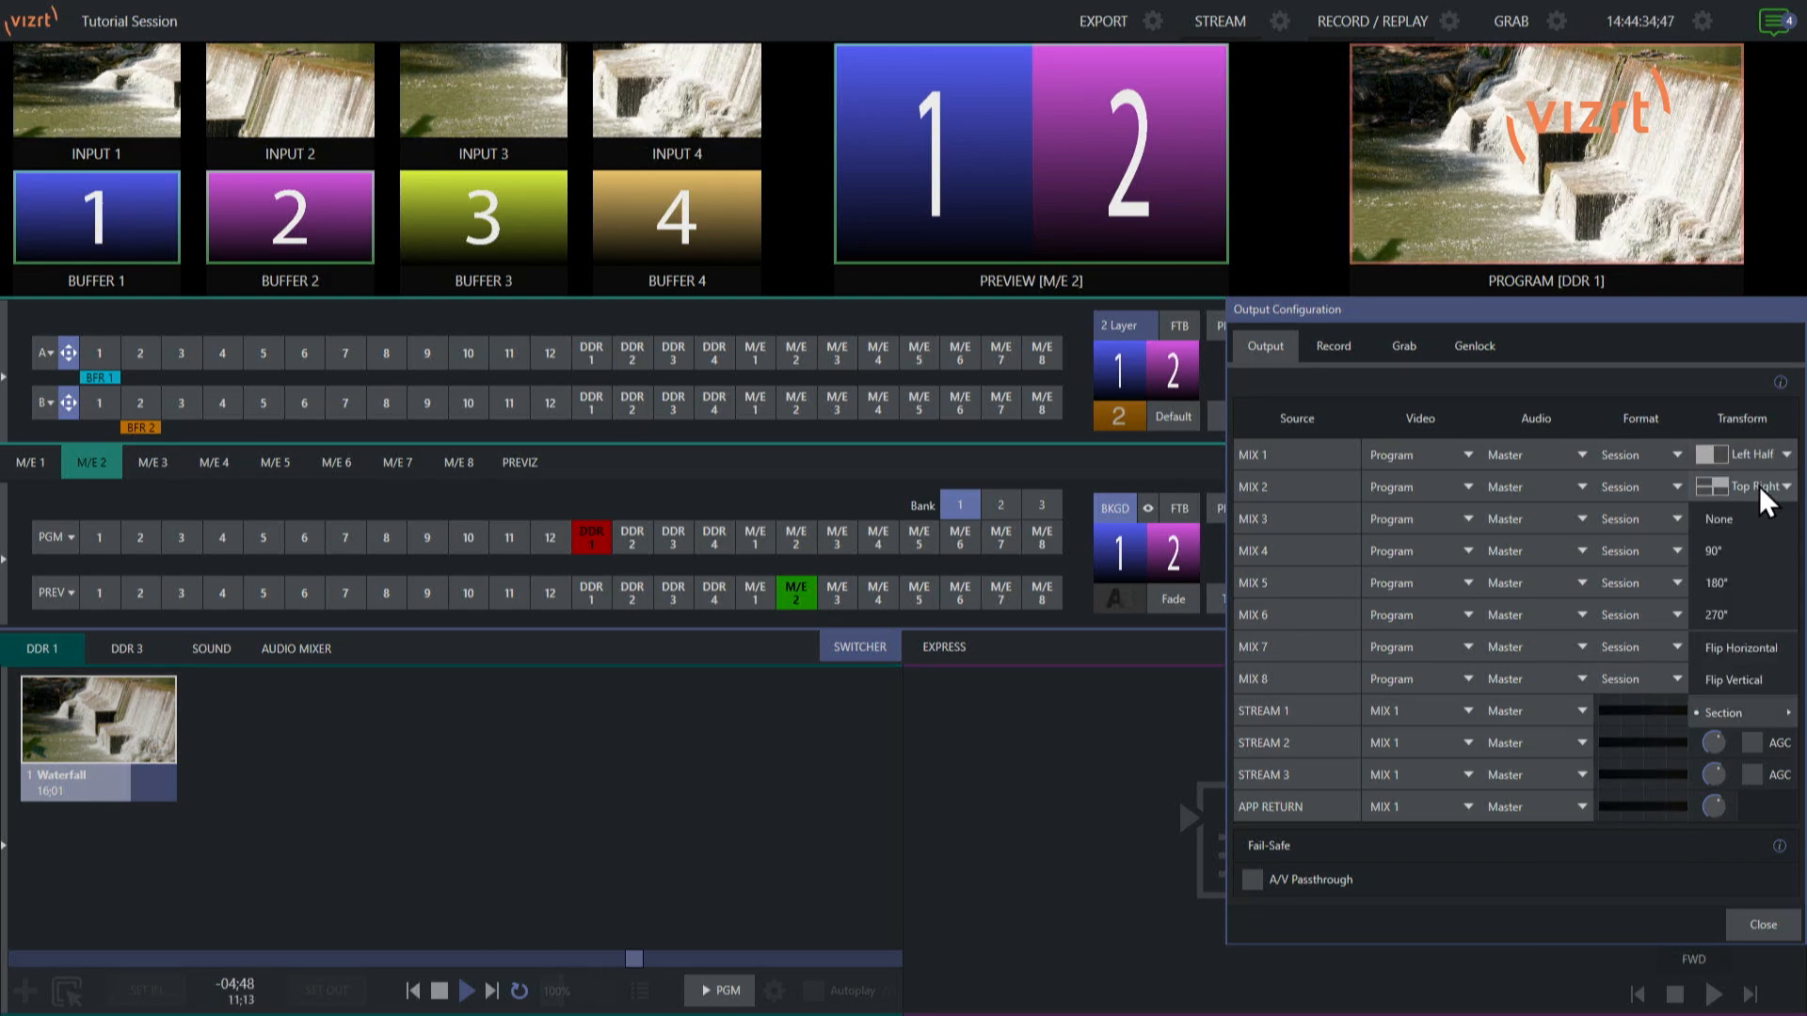
mouse_move(1737, 717)
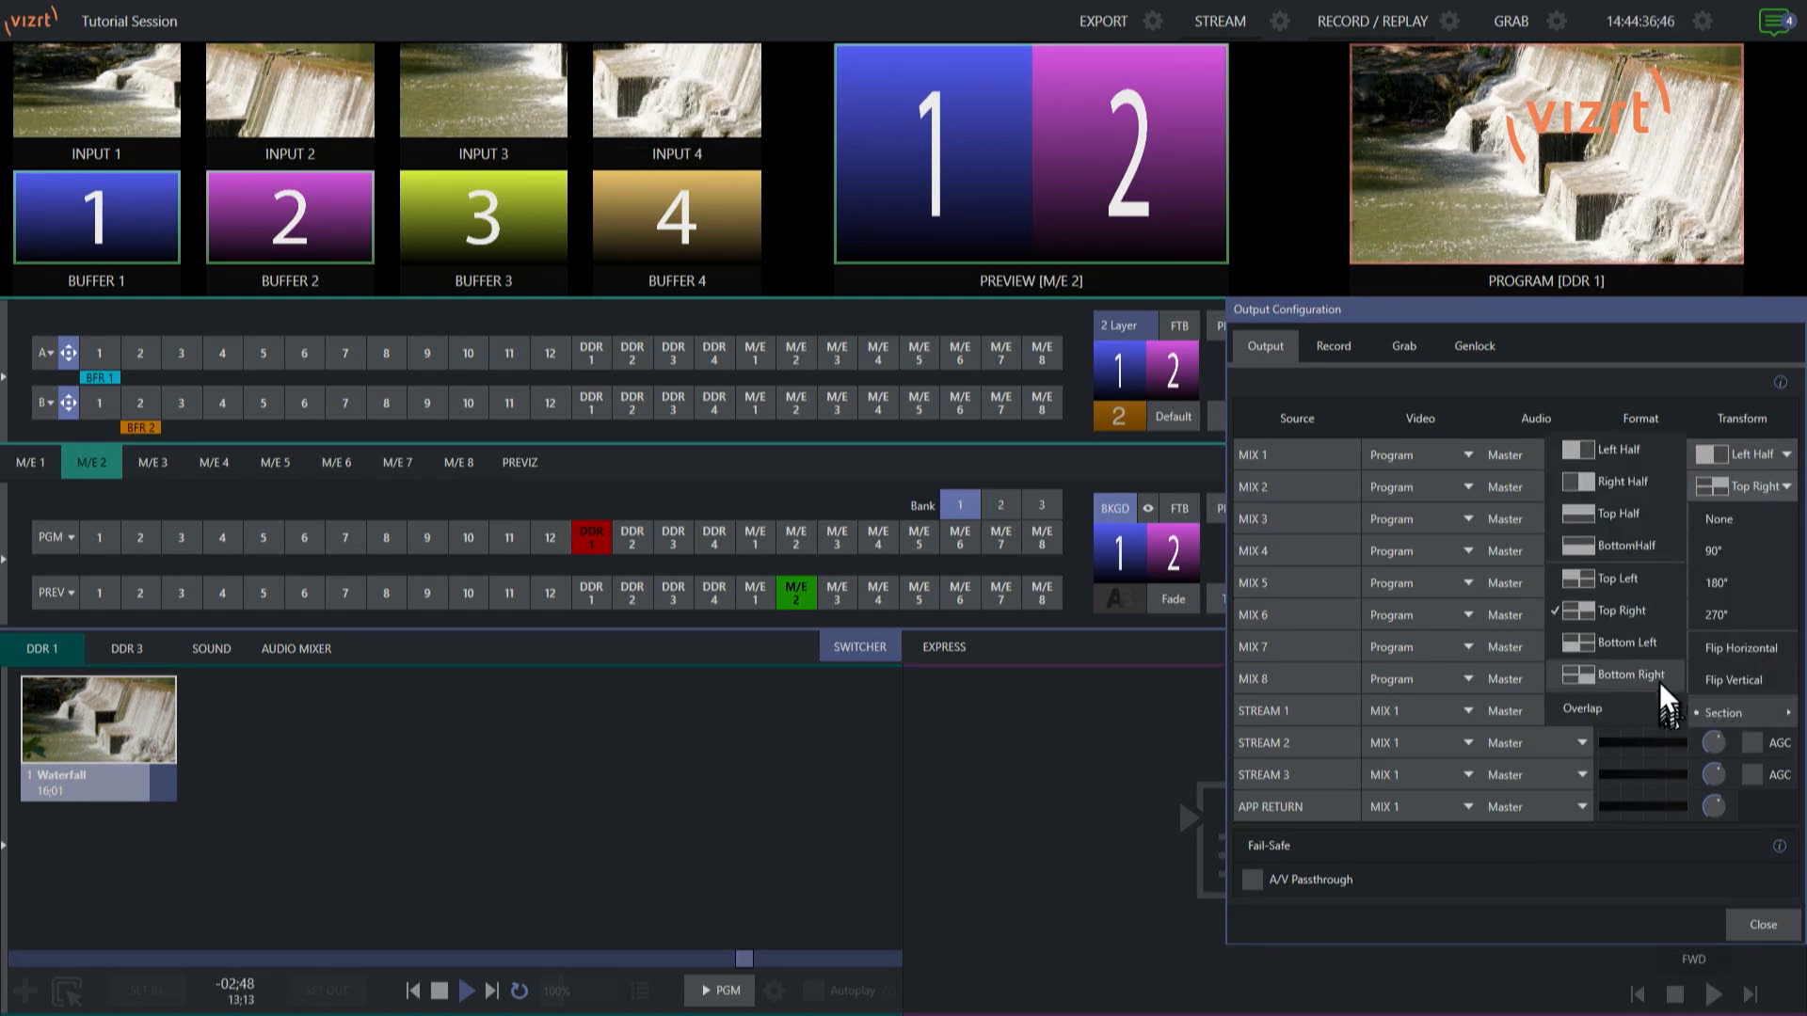
left_click(1652, 484)
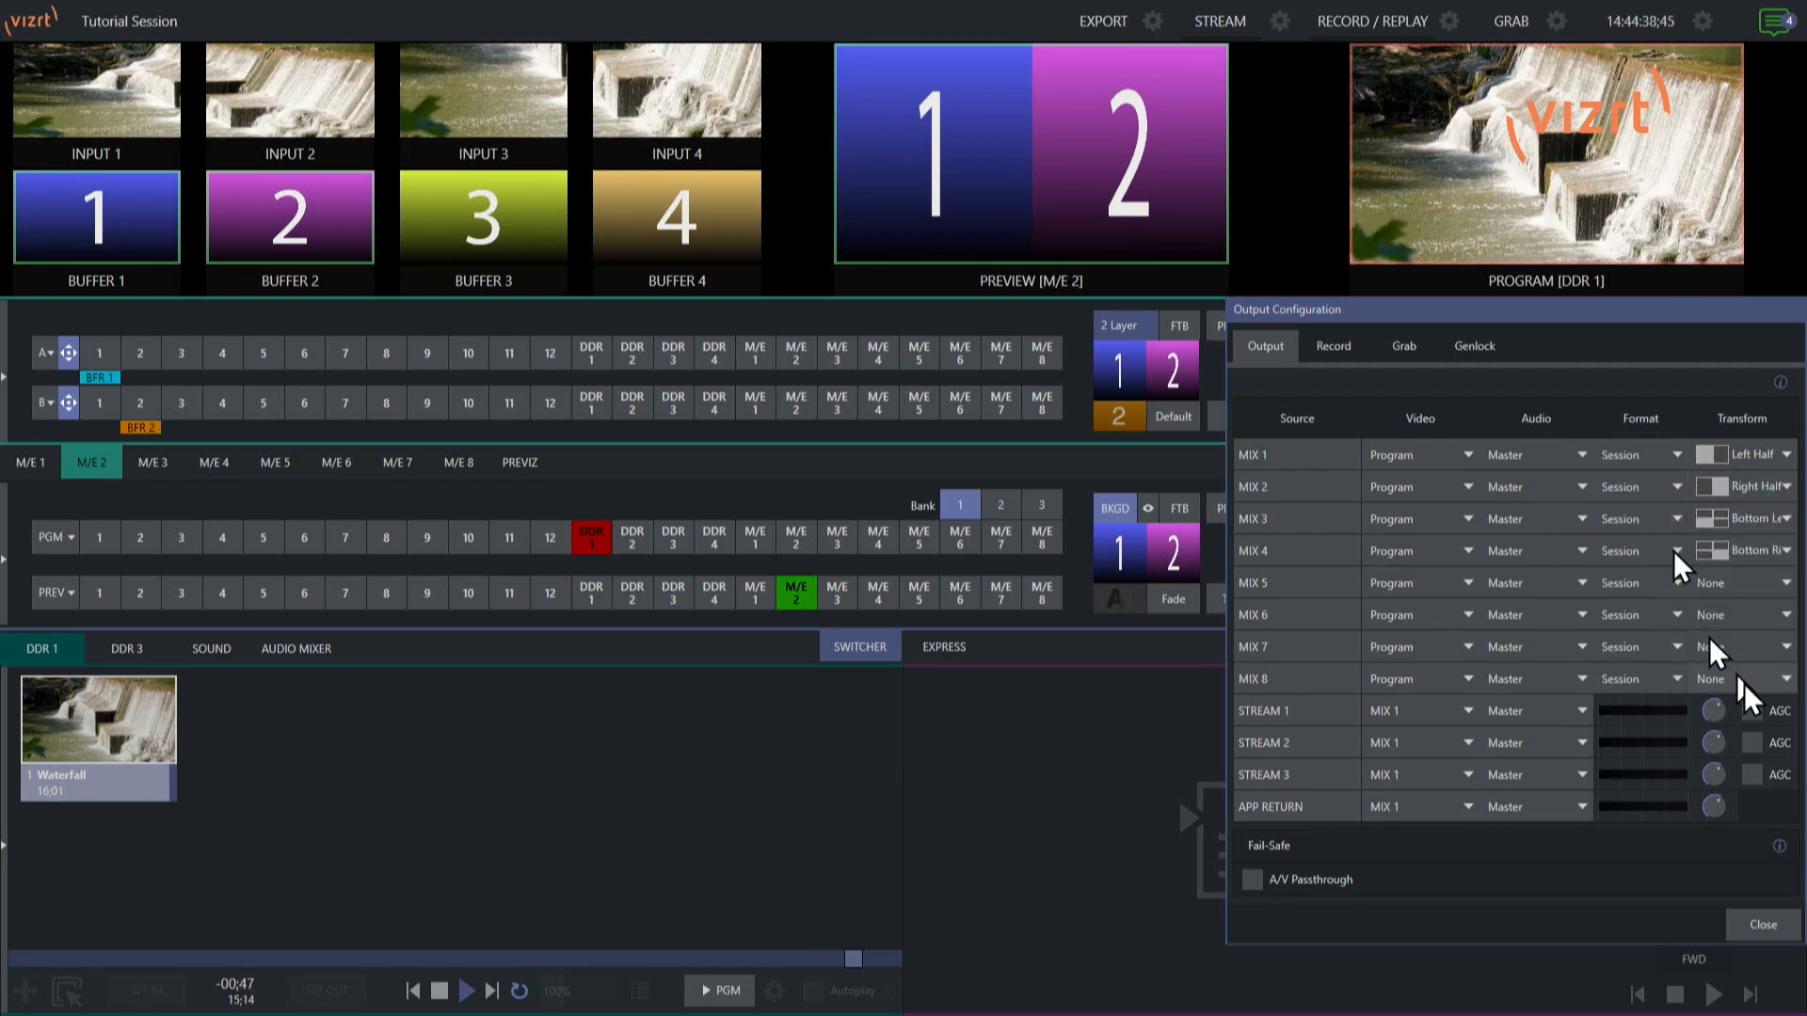
left_click(1752, 923)
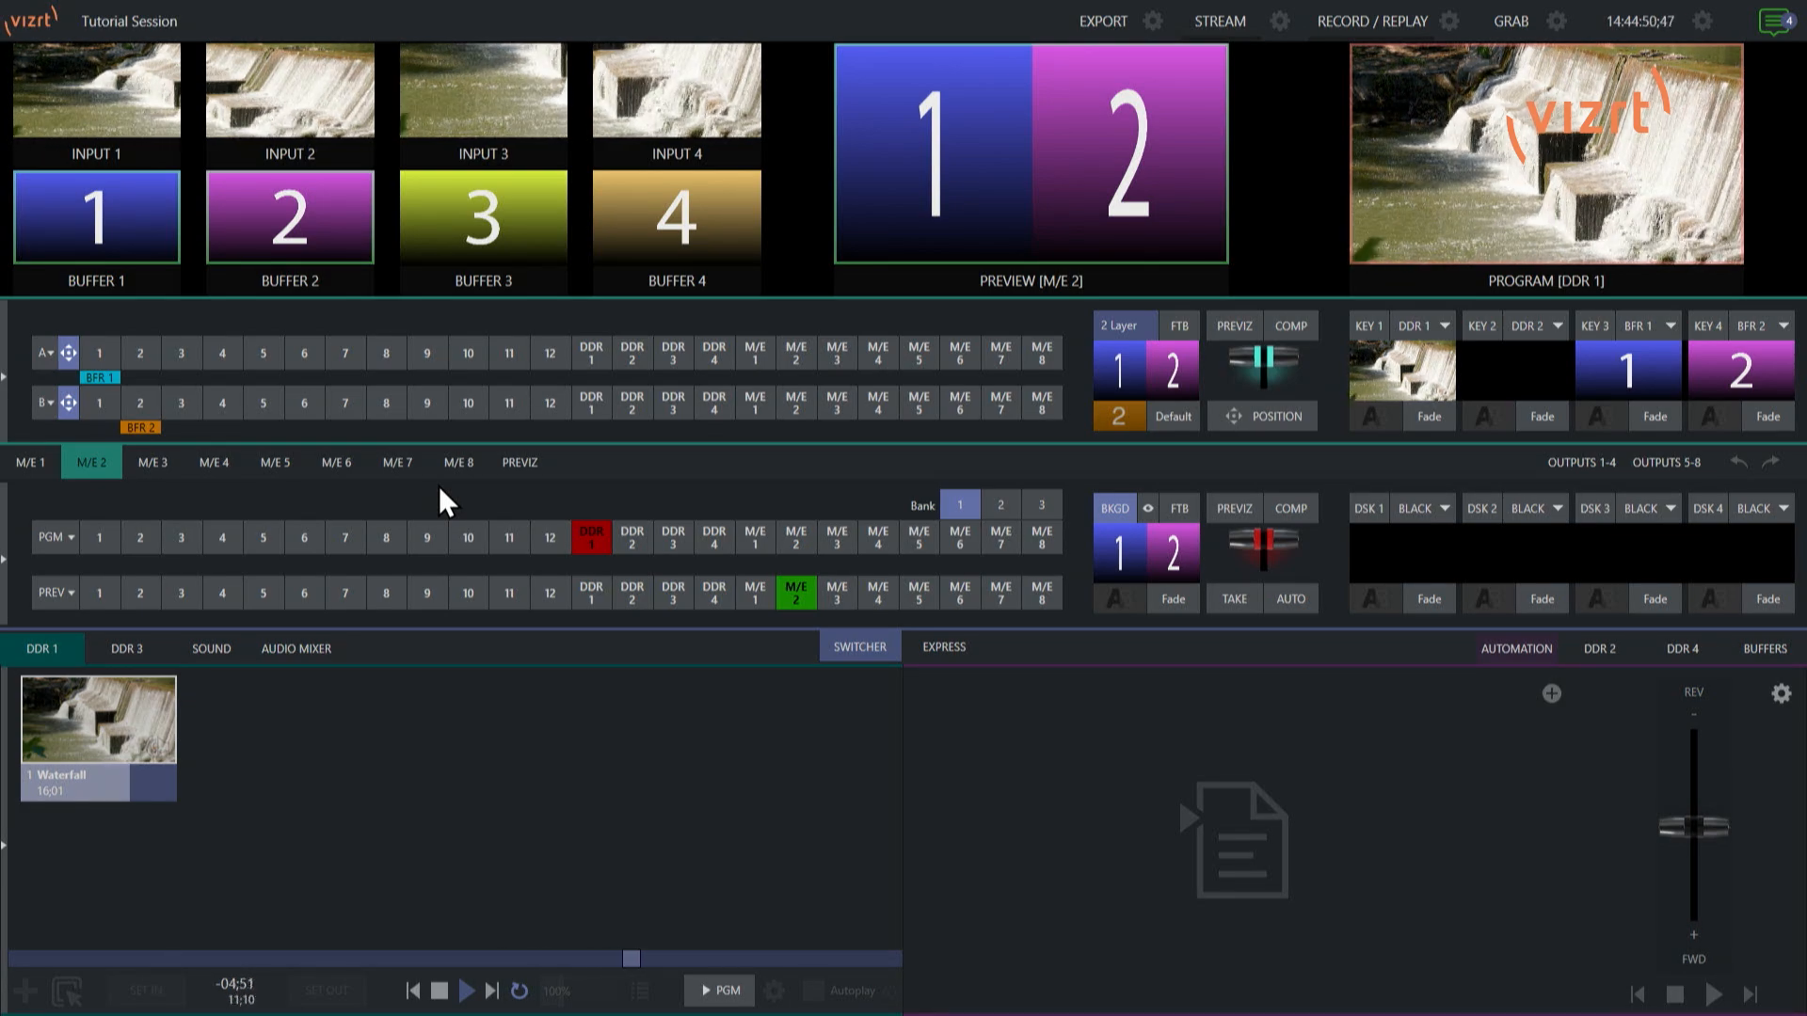
Step: In M/E 2, assign input 1 to layer A and input 2 to layer B
left_click(100, 358)
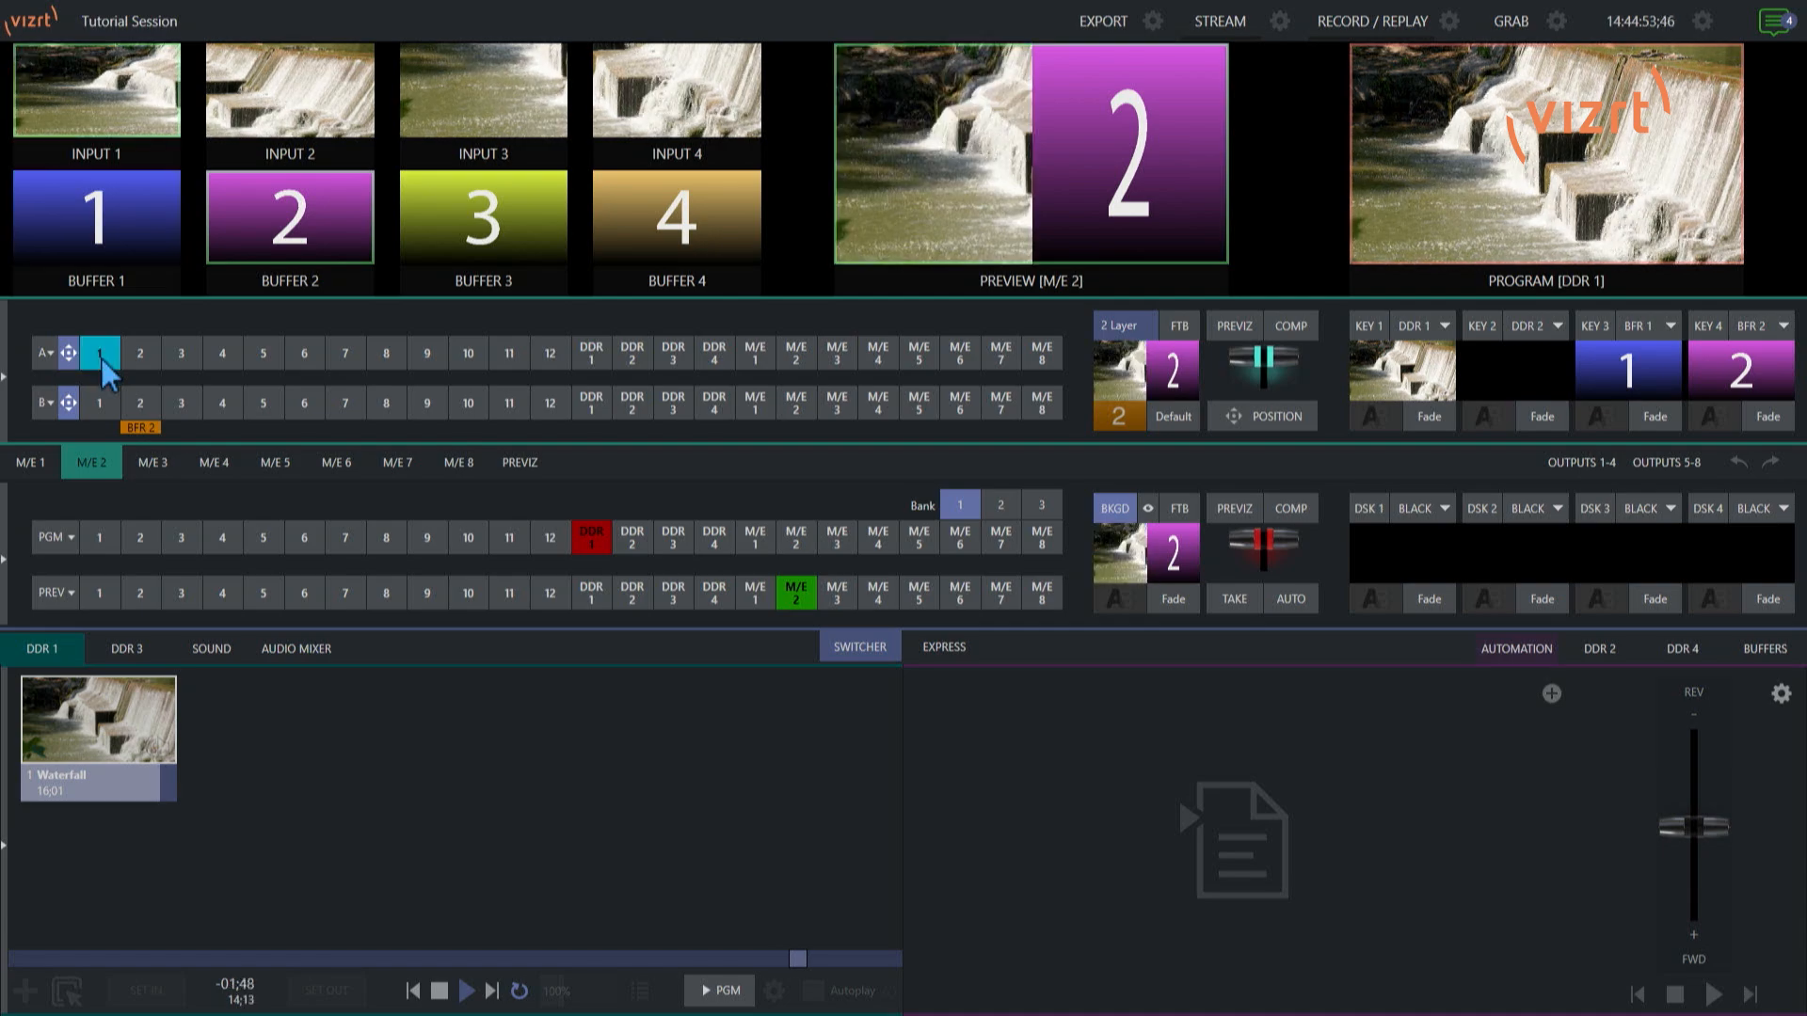
left_click(137, 399)
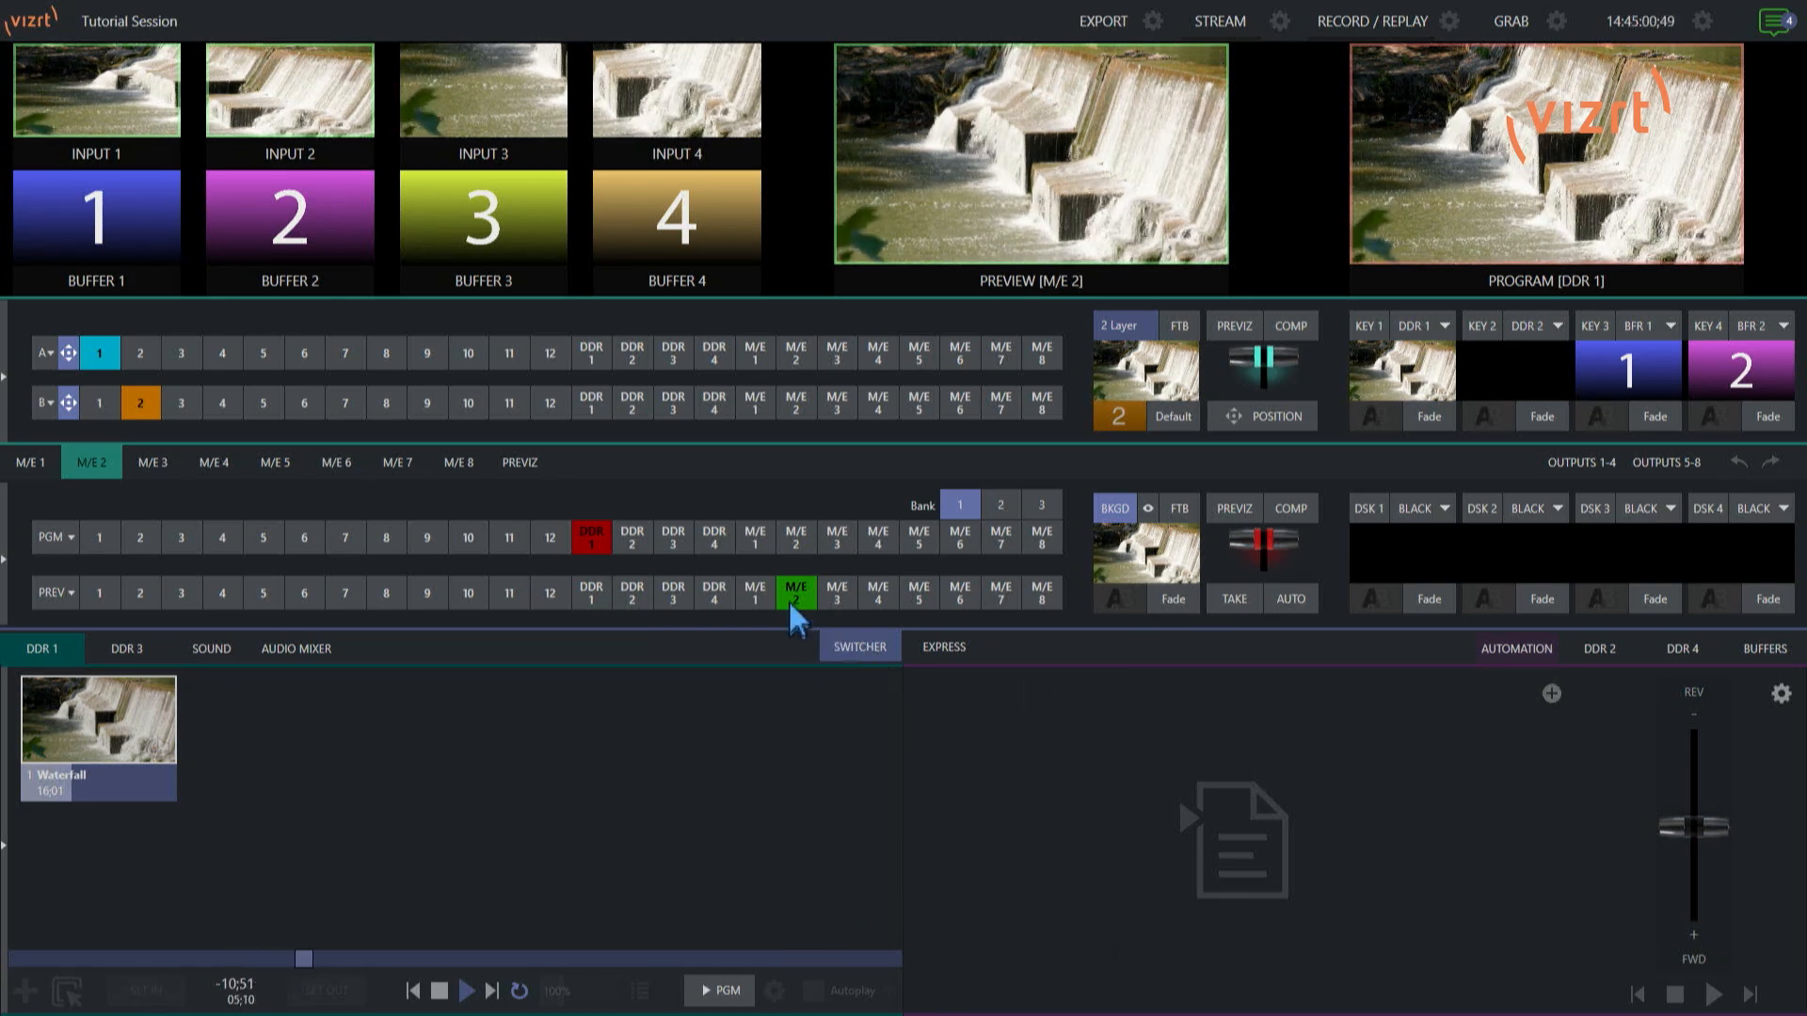
Step: Put M/E 3 on preview and set the output transforms of MIX 1 to Top Half and MIX 2 to Bottom Half
left_click(837, 592)
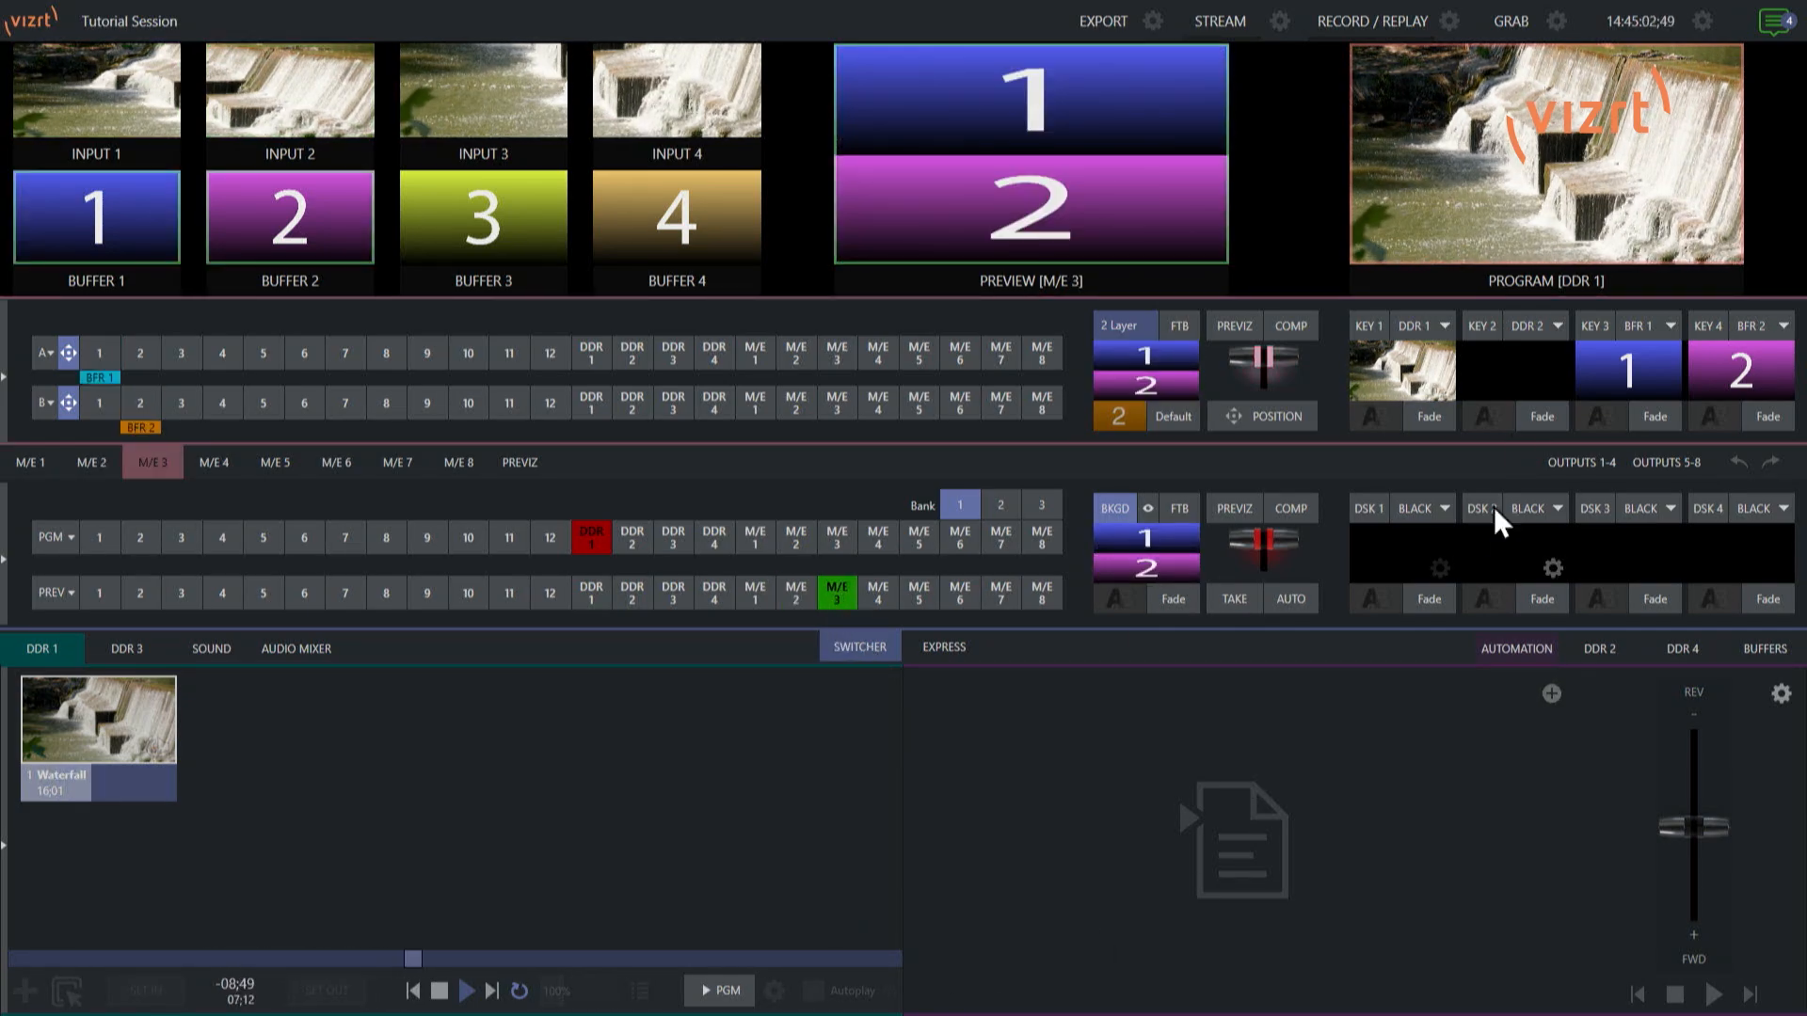
left_click(1729, 250)
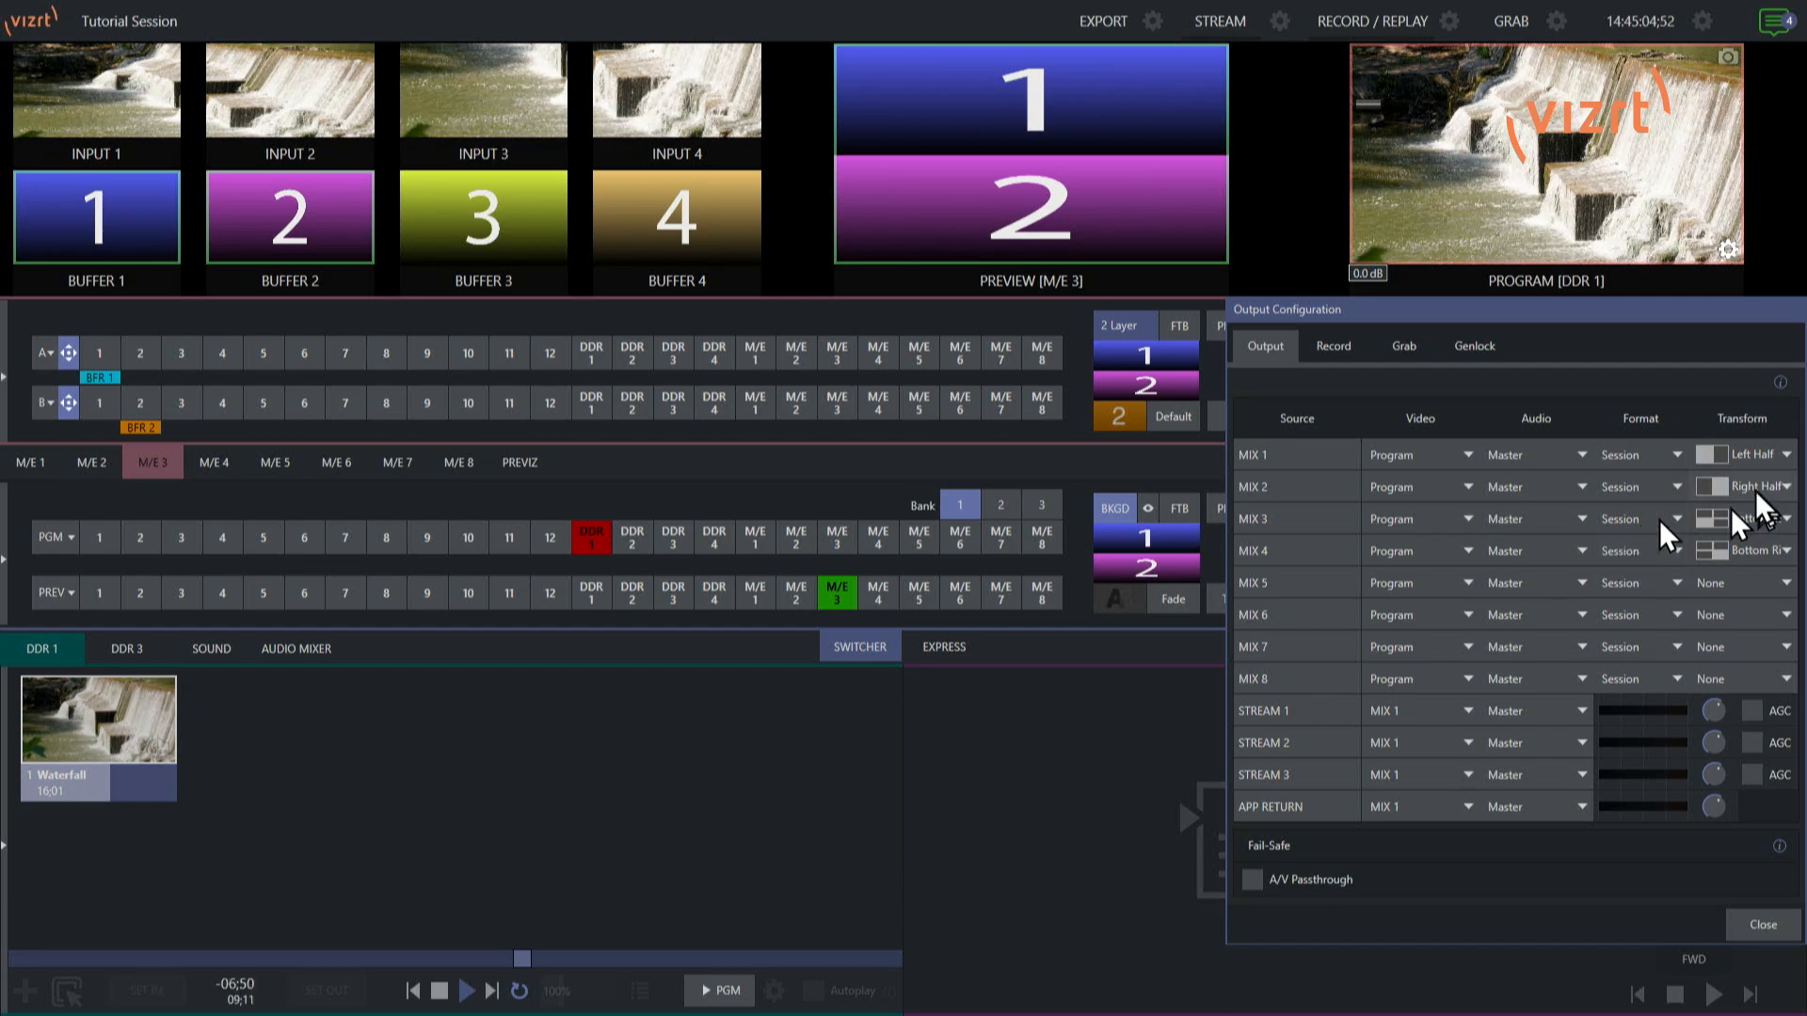
left_click(1748, 453)
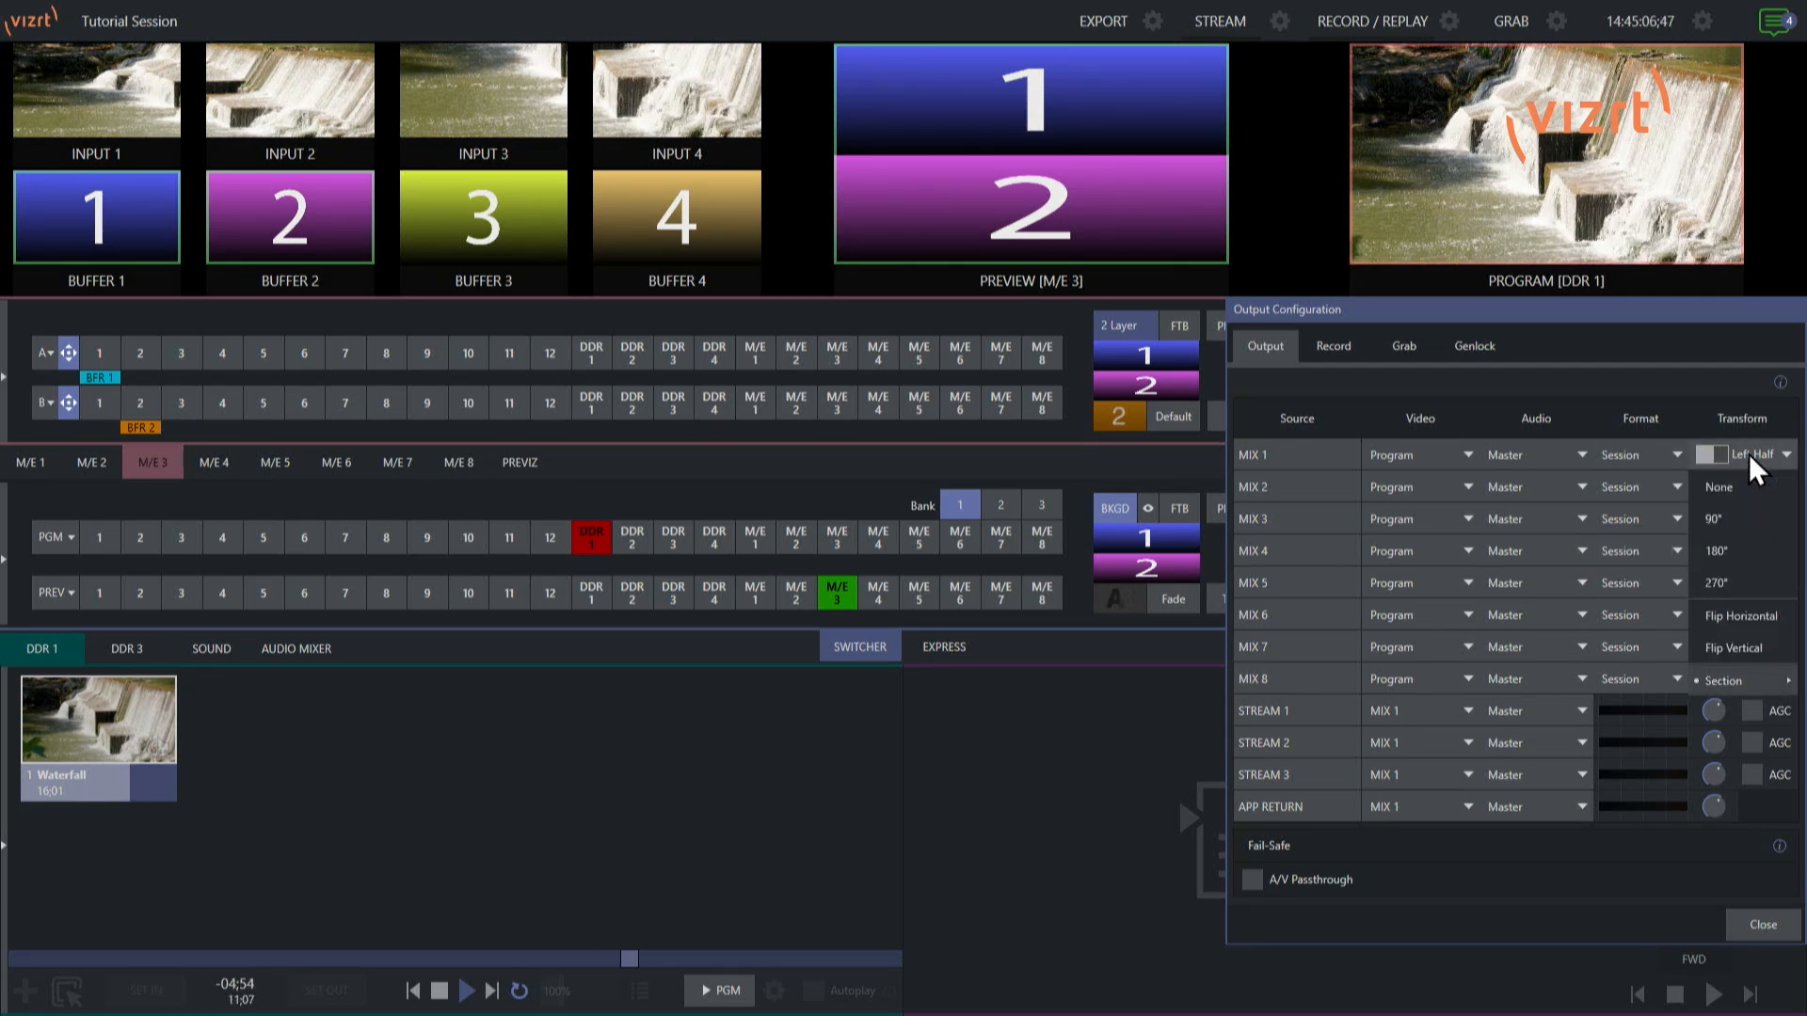
mouse_move(1747, 670)
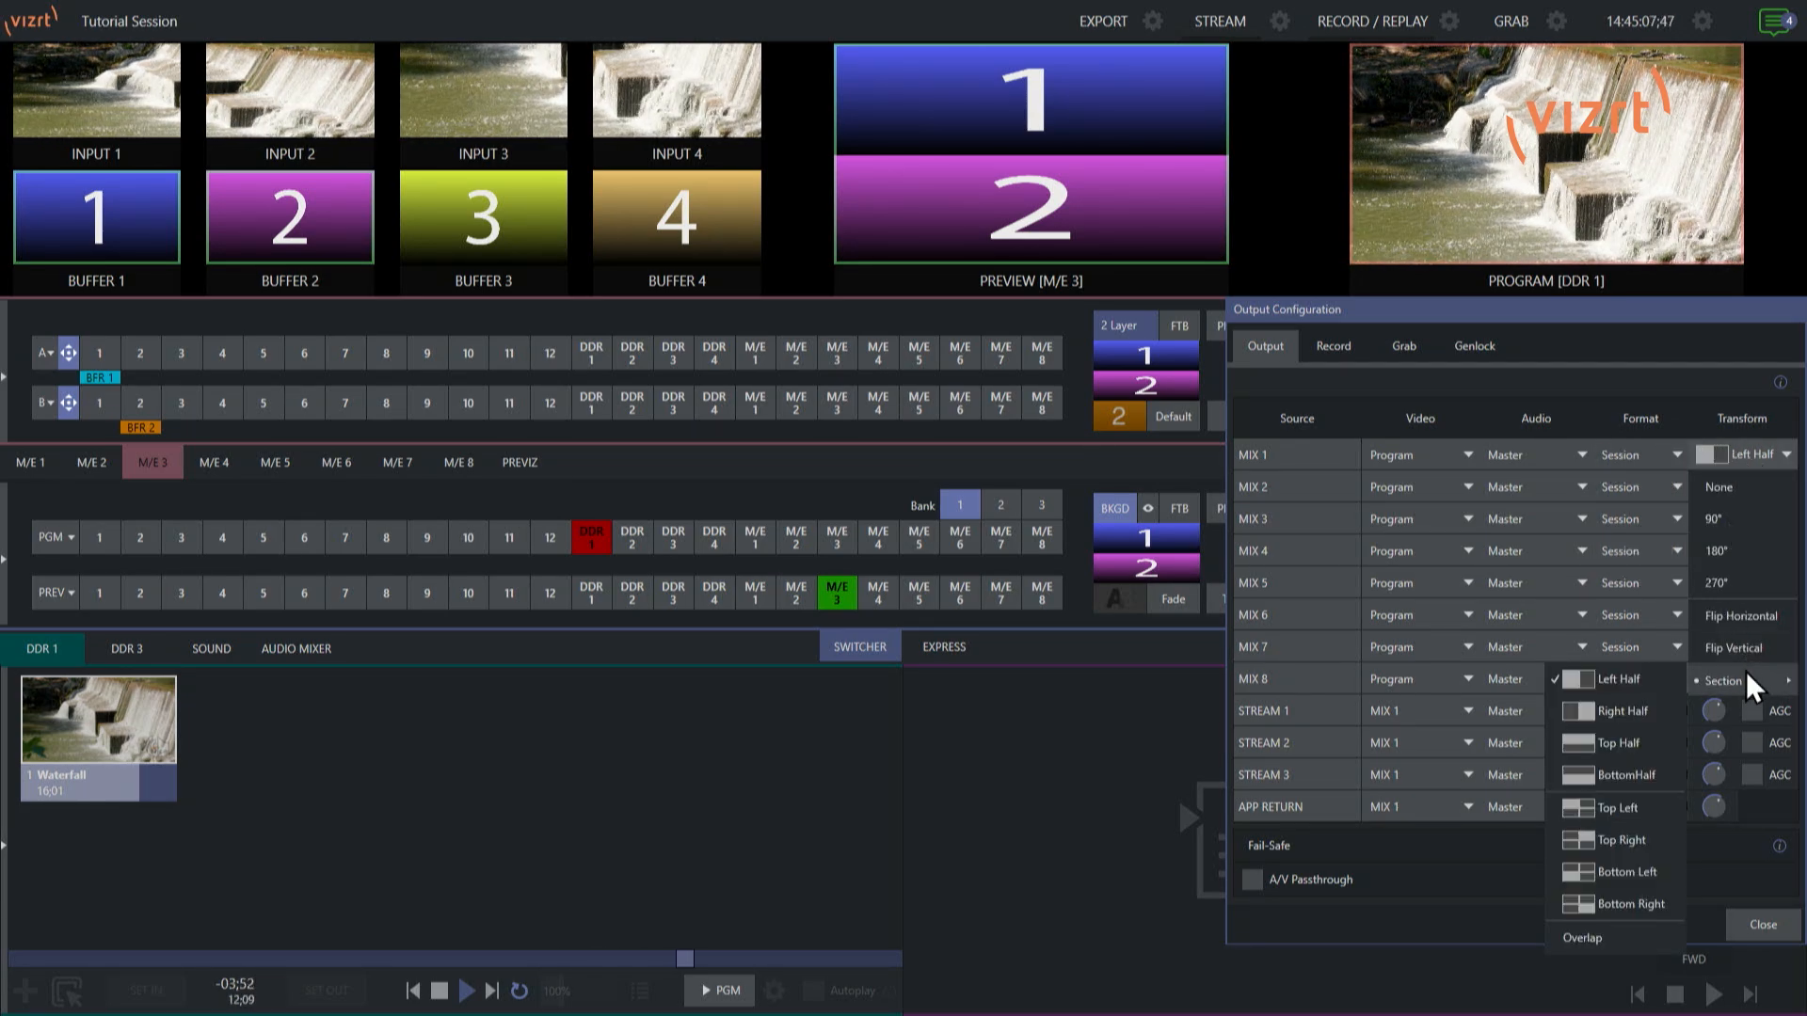
left_click(1620, 743)
left_click(1766, 486)
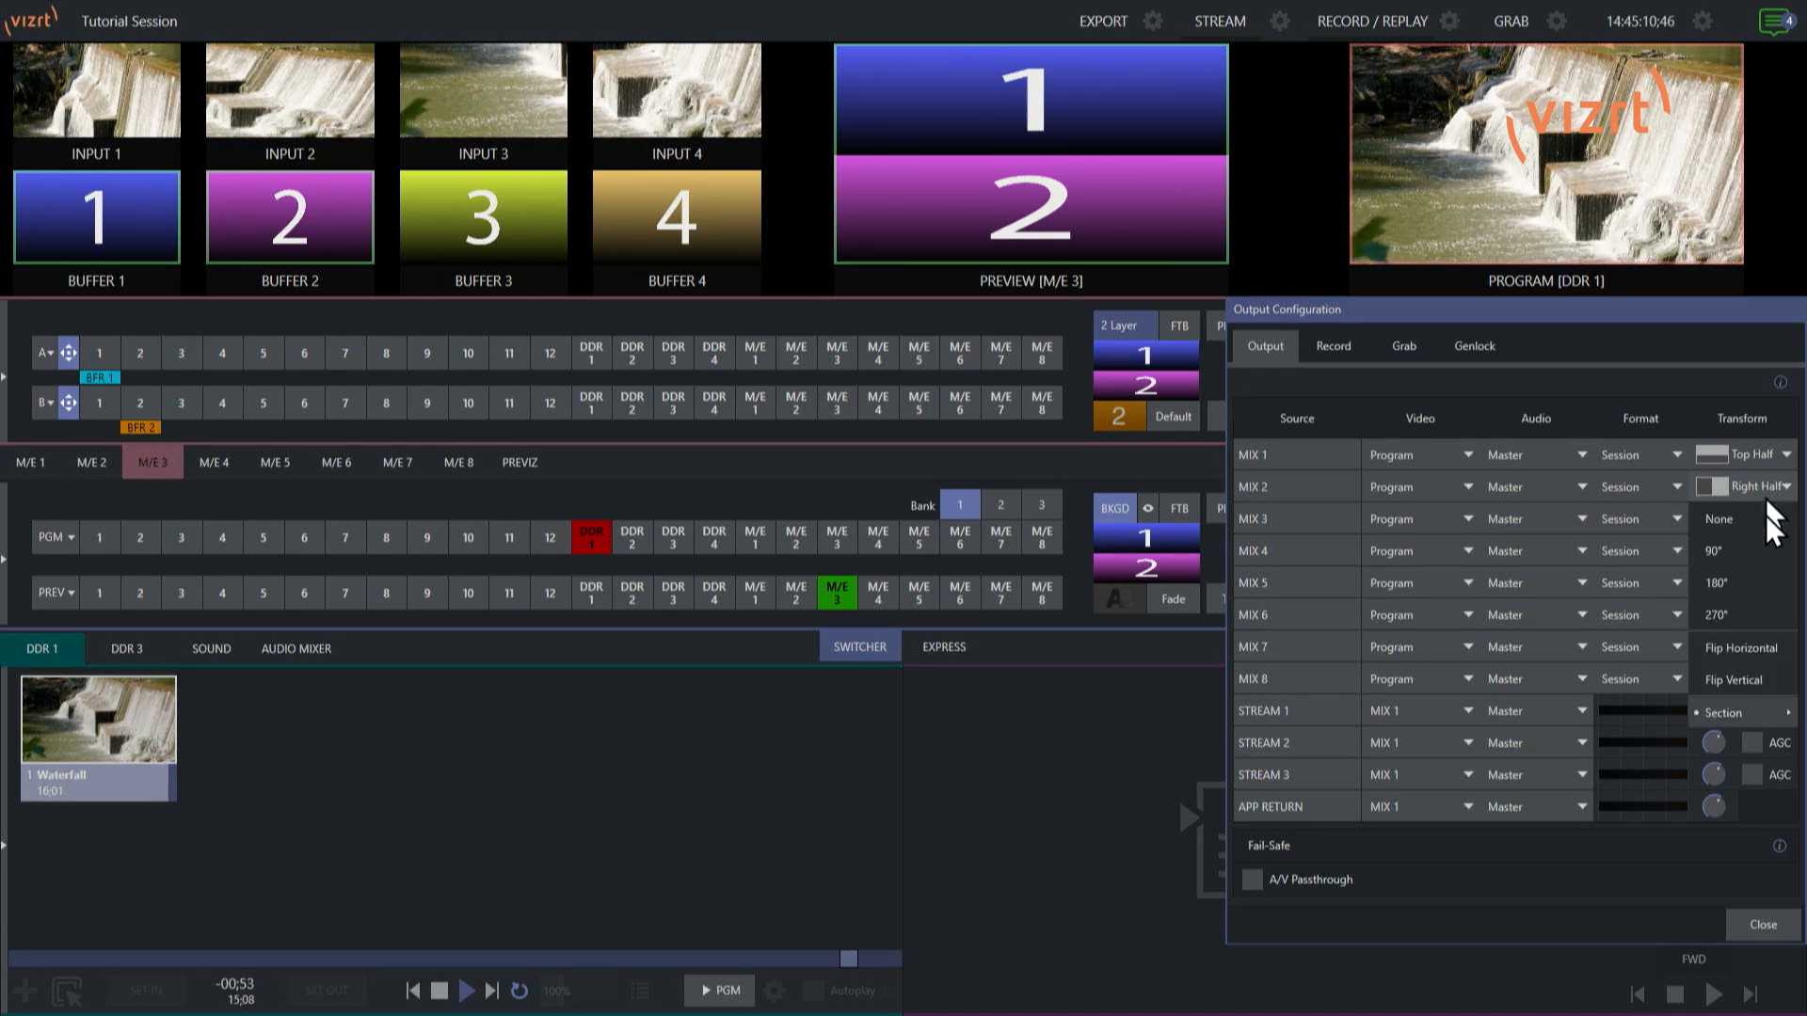
mouse_move(1745, 717)
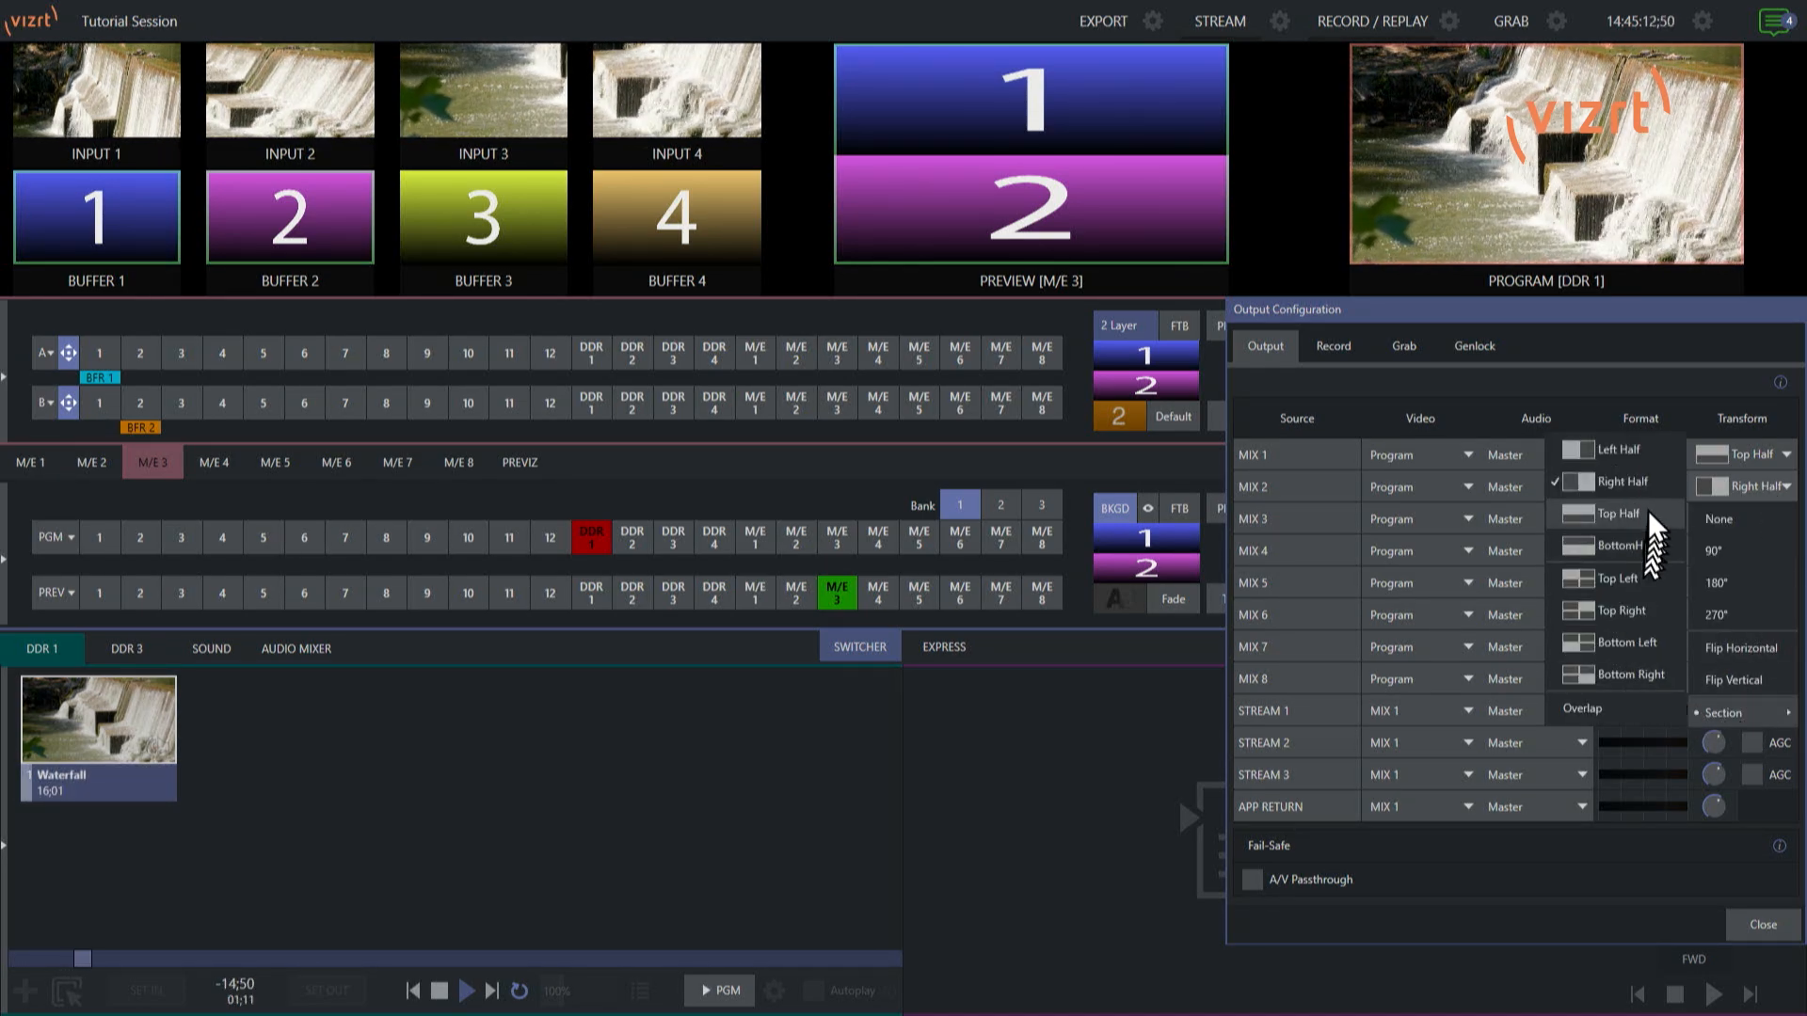
left_click(1657, 544)
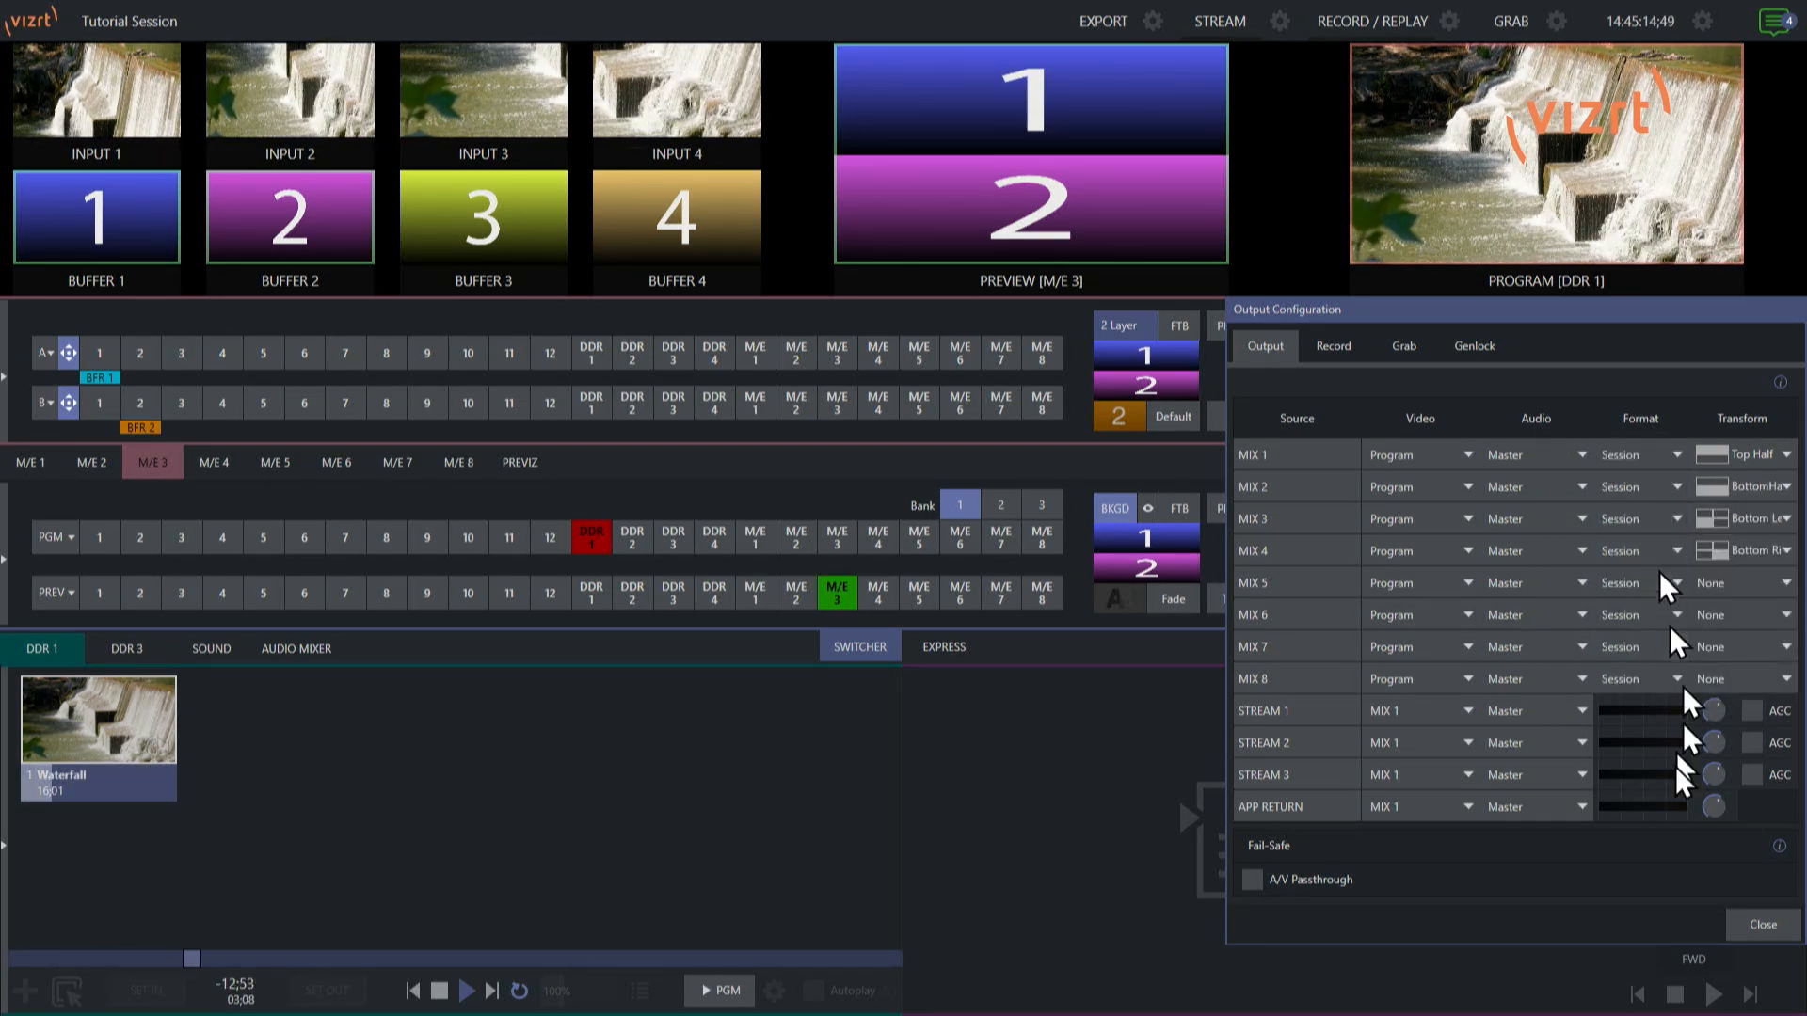
left_click(1764, 922)
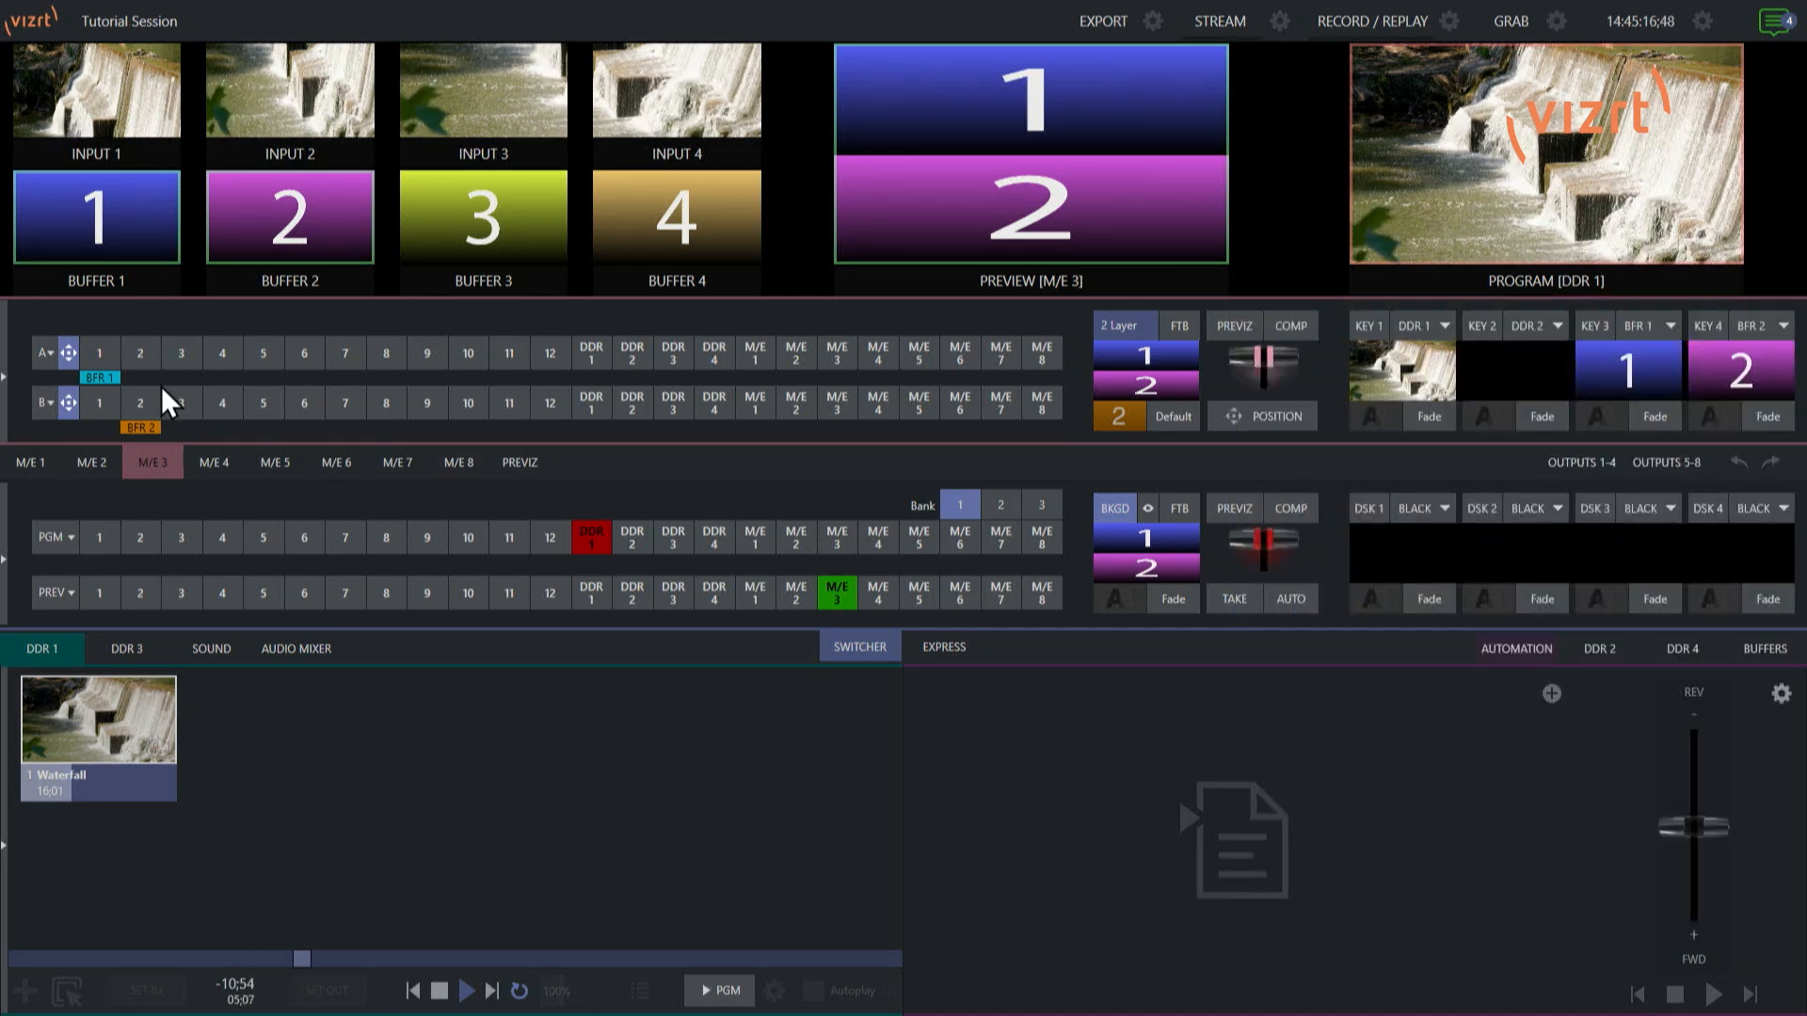
Step: In M/E 3, assign input 1 to layer A and input 2 to layer B
left_click(102, 354)
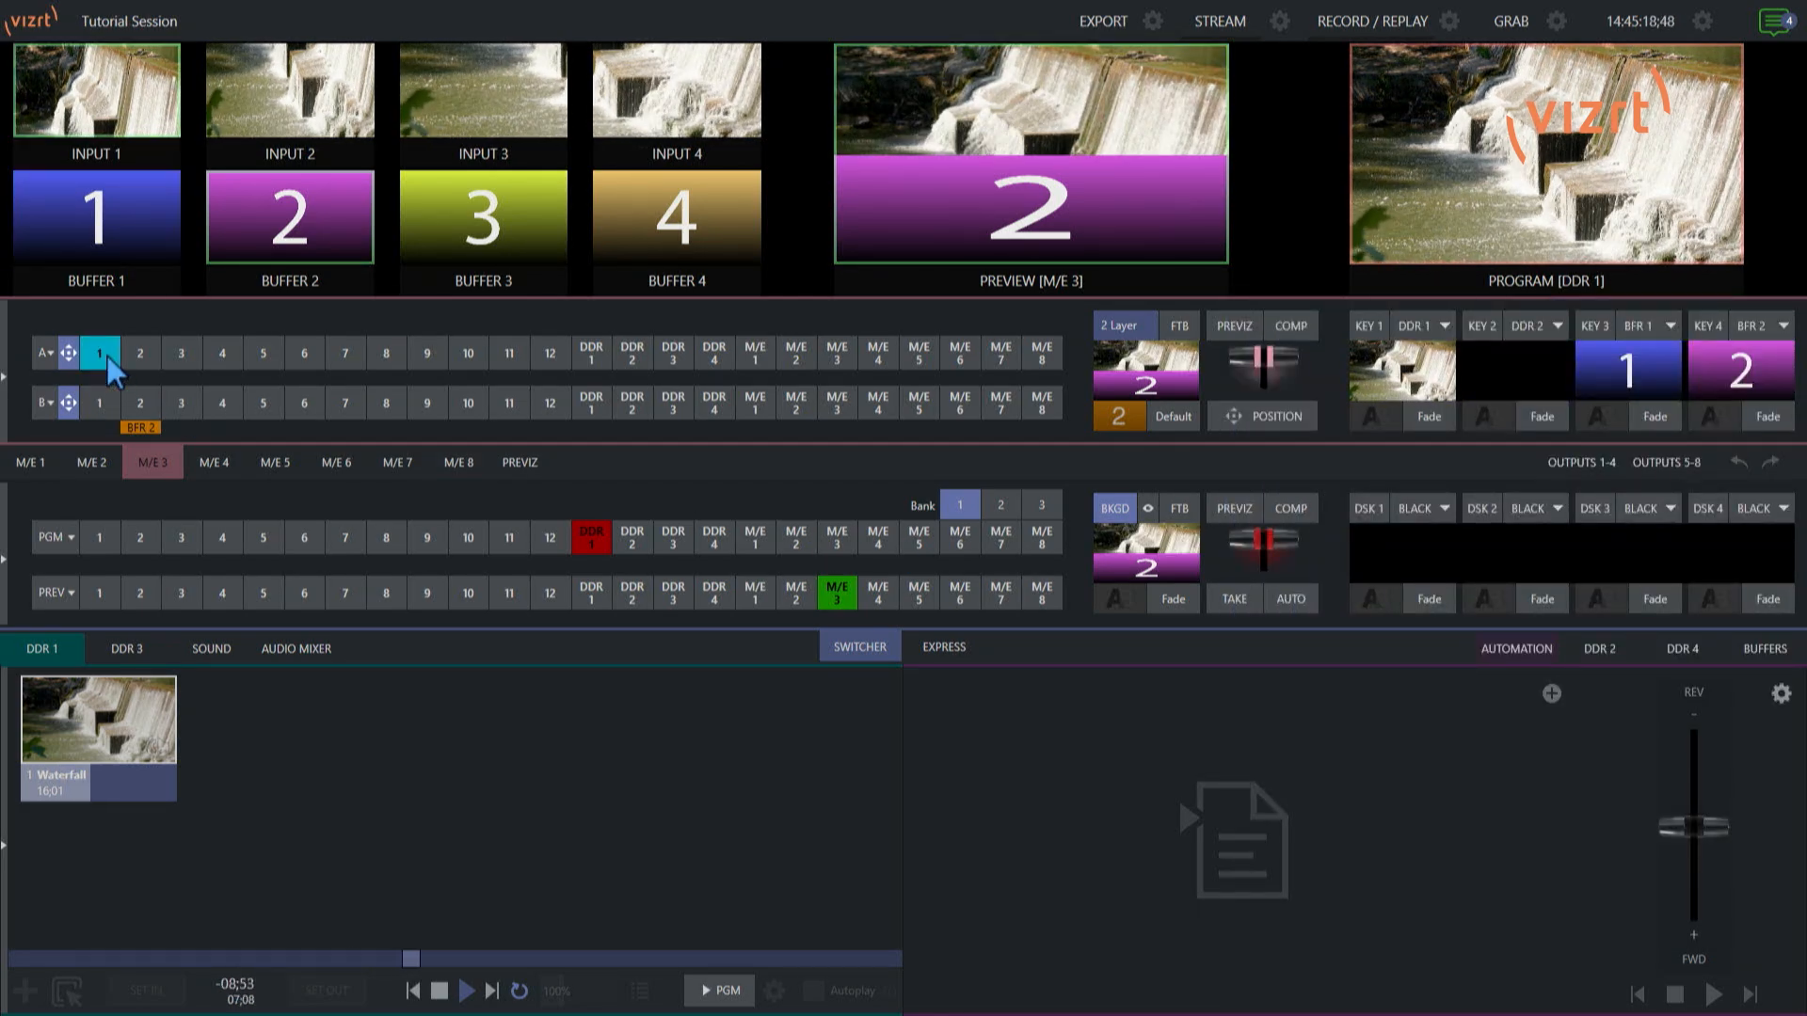
left_click(141, 401)
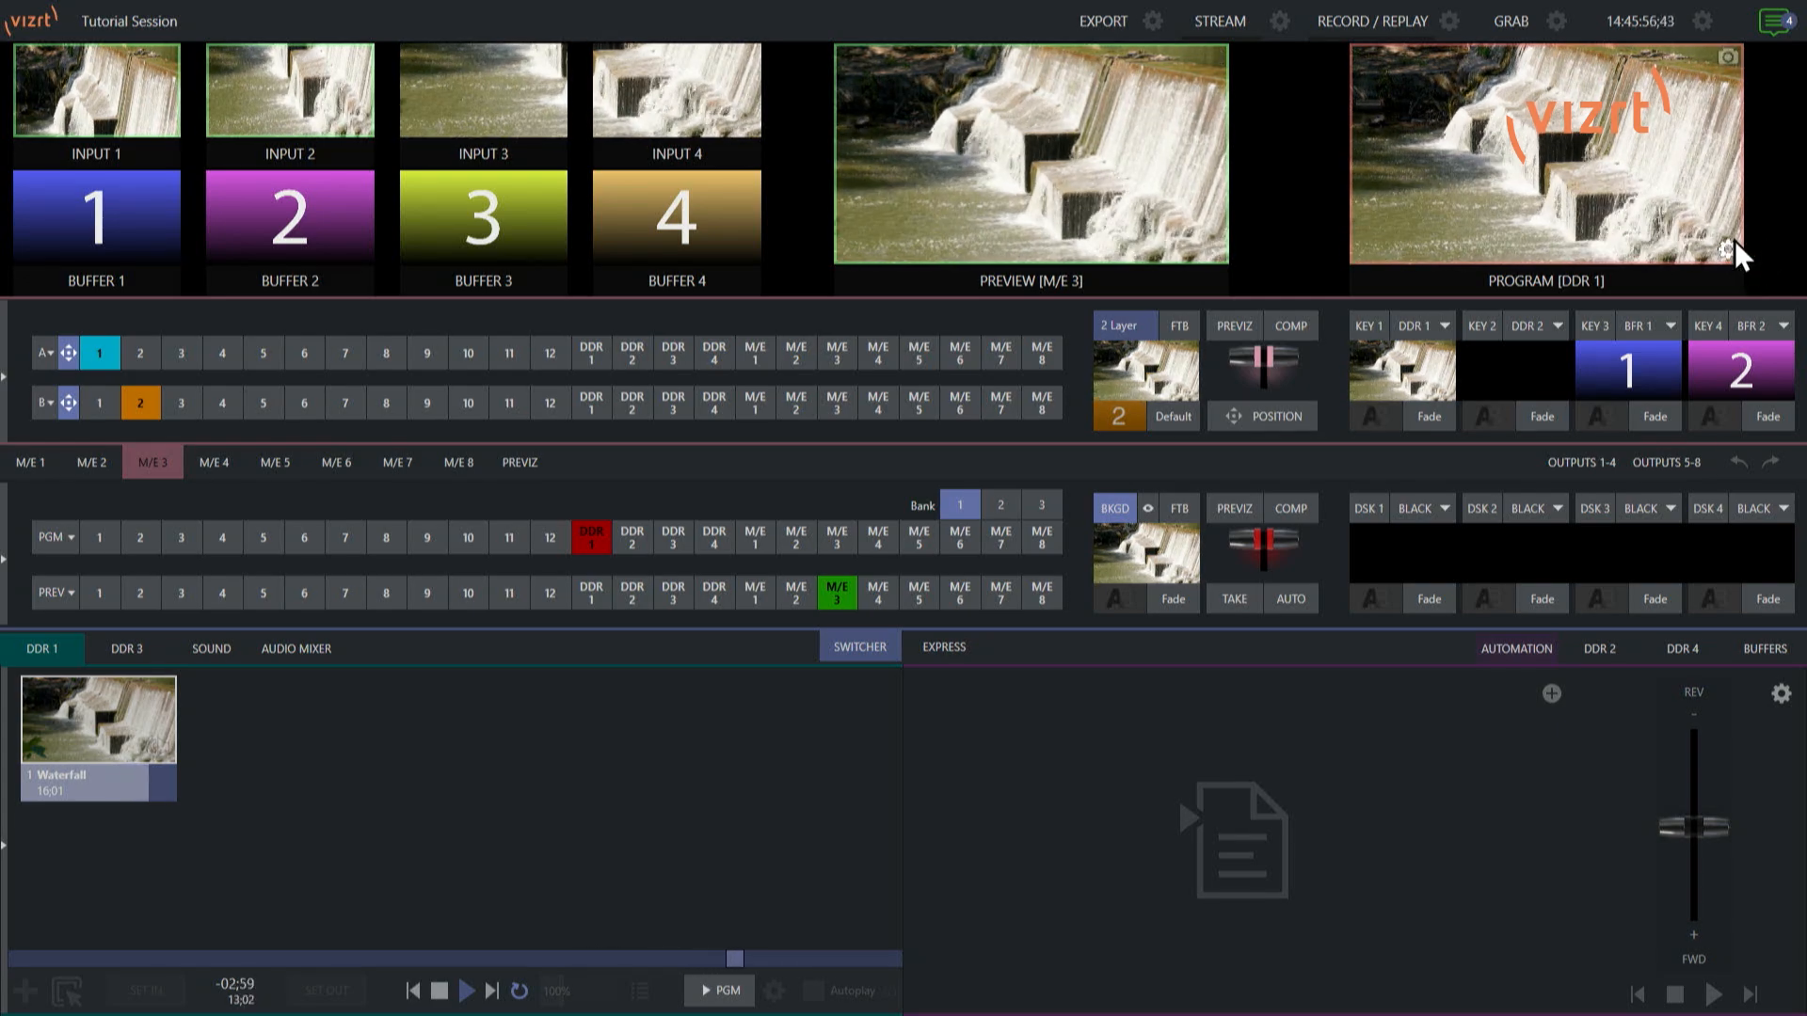
Step: Reopen the output configuration and access the Overlap option among the Section transforms of MIX 1
left_click(1730, 246)
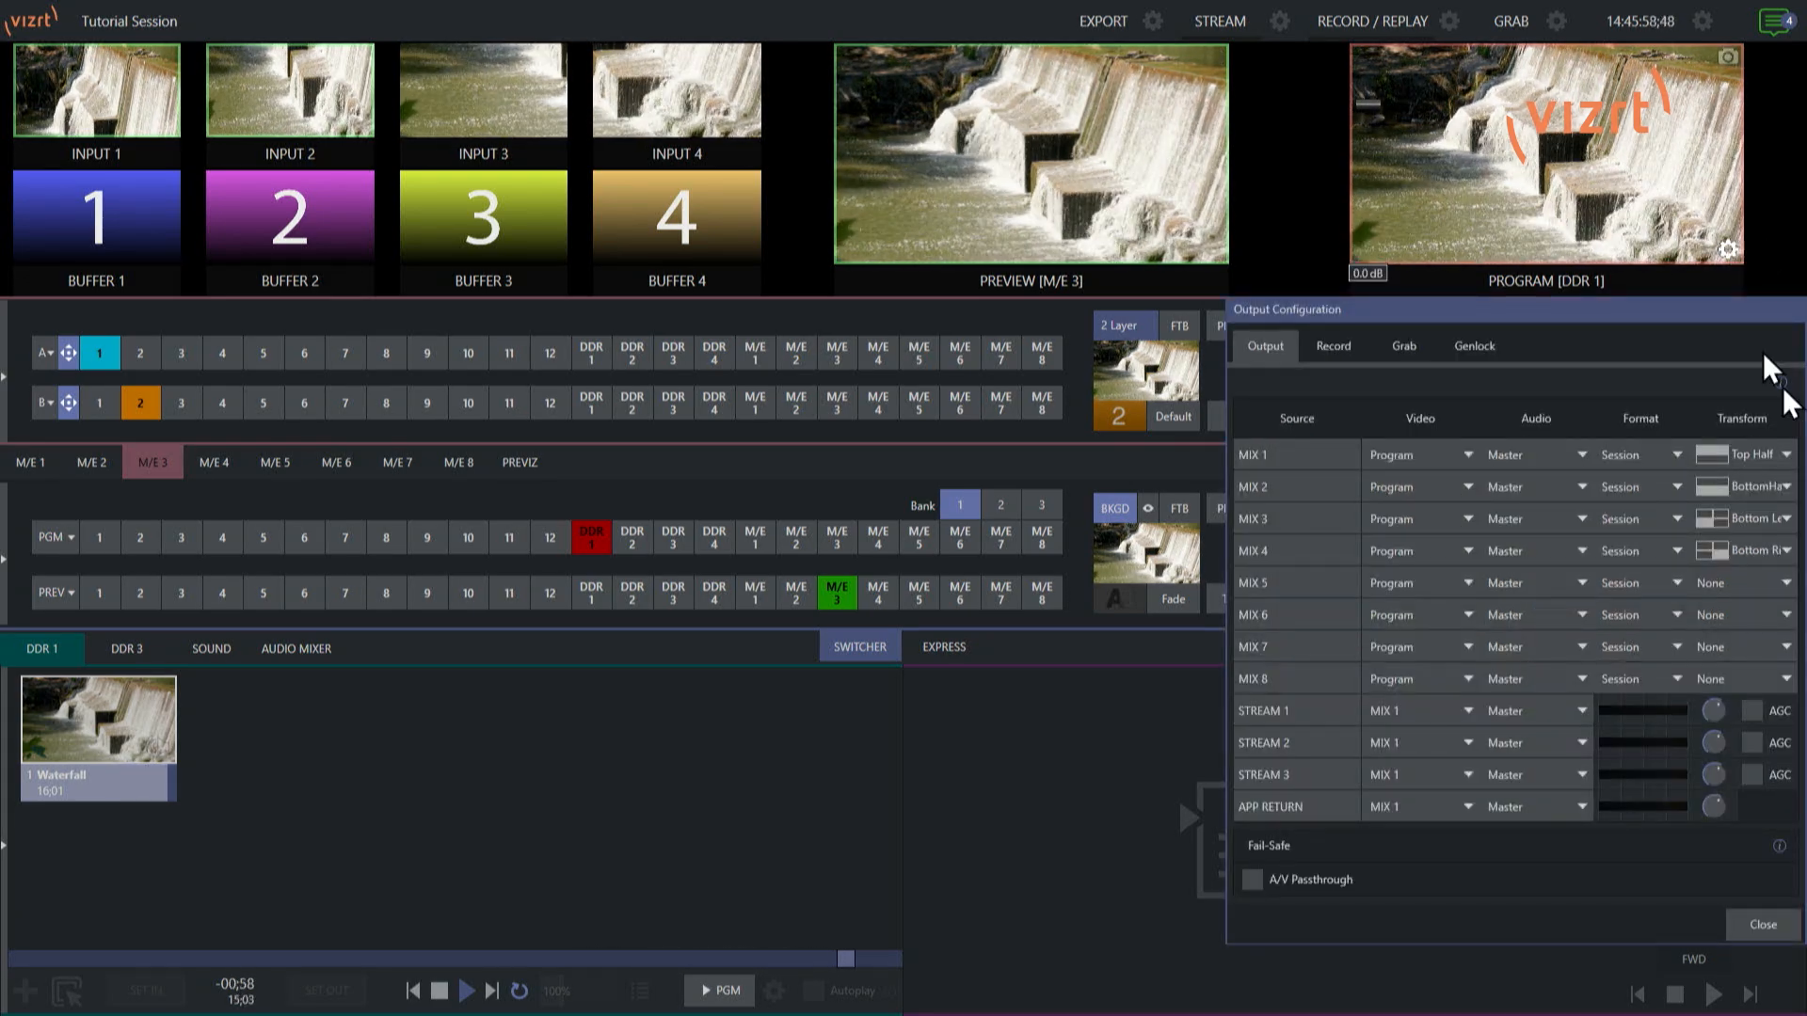
left_click(1752, 455)
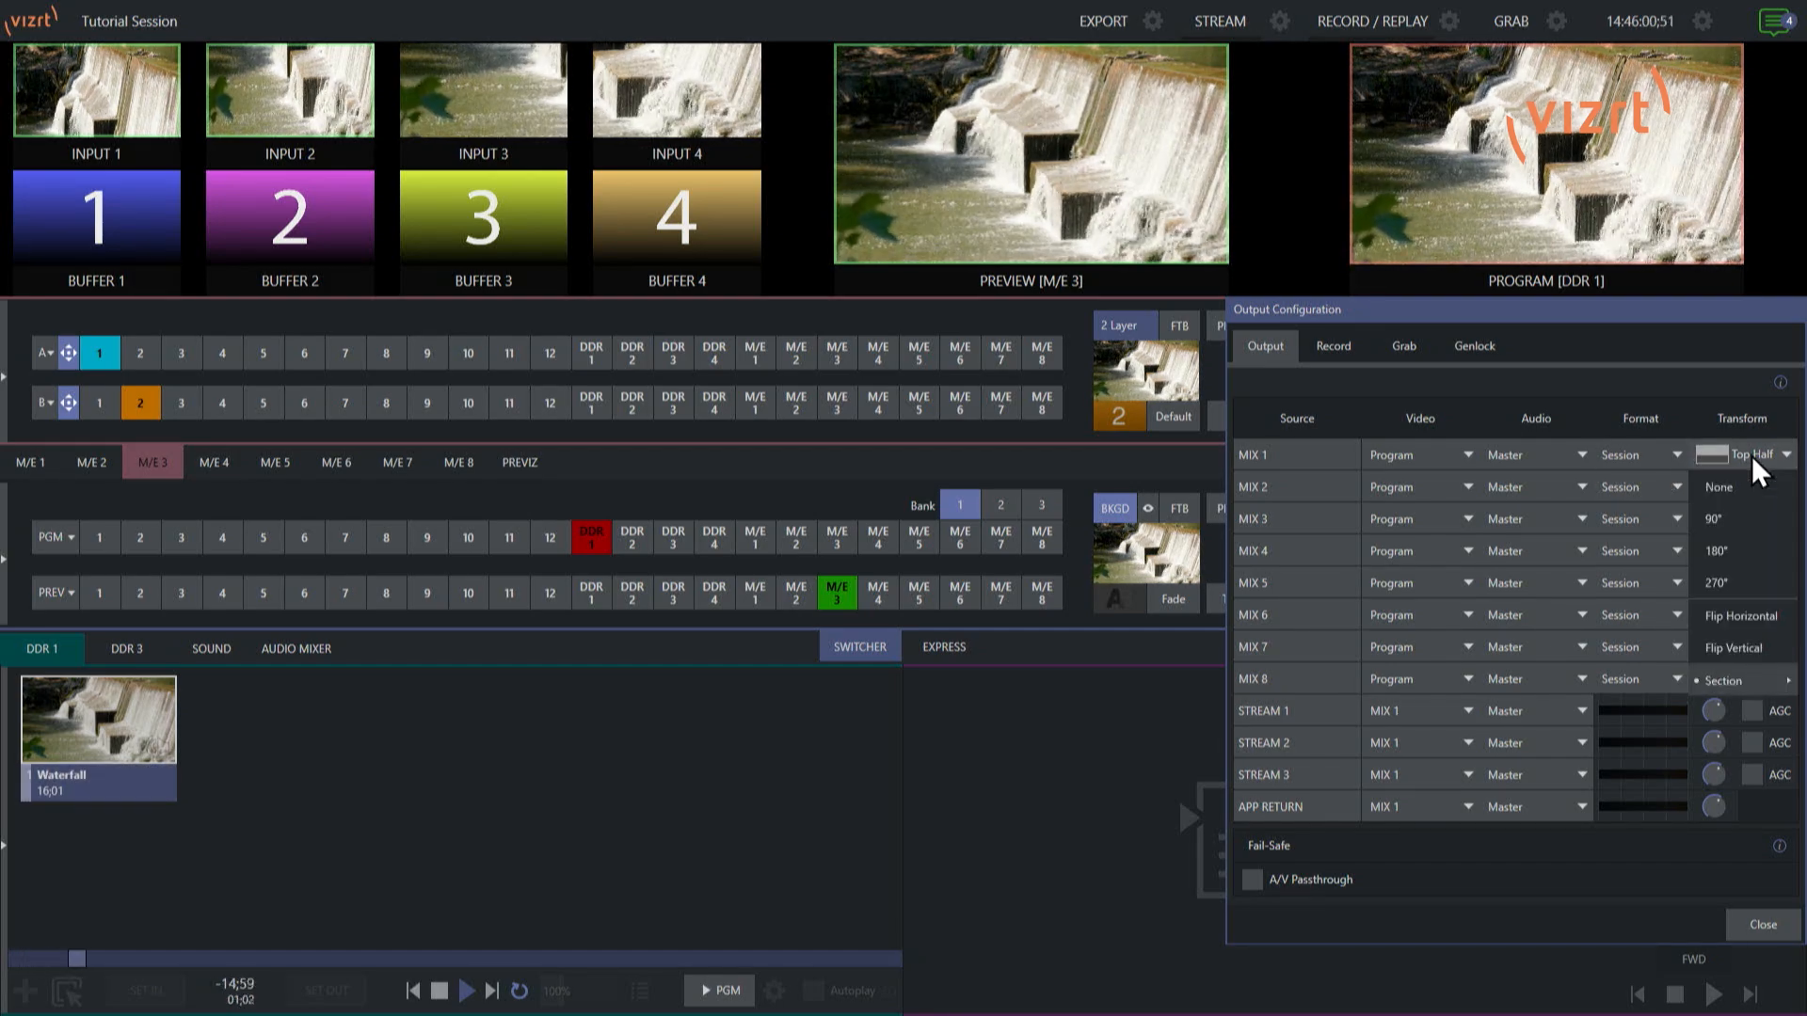
mouse_move(1733, 683)
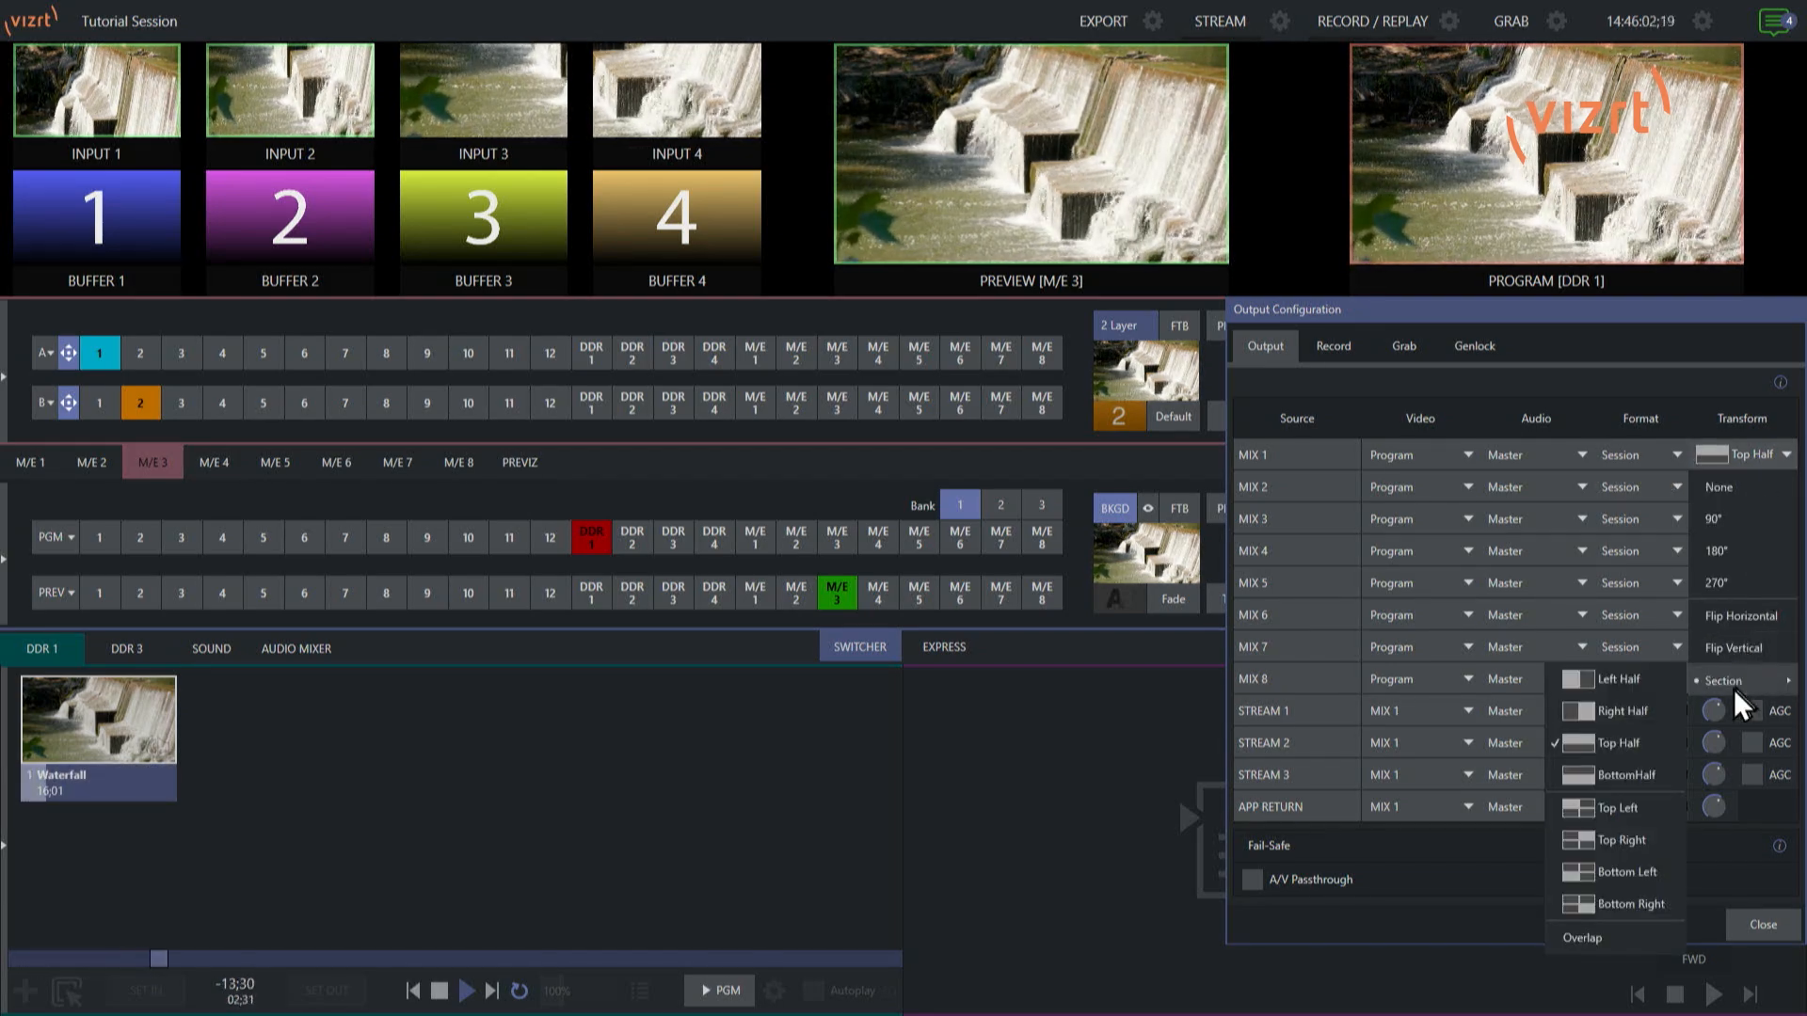
left_click(1628, 936)
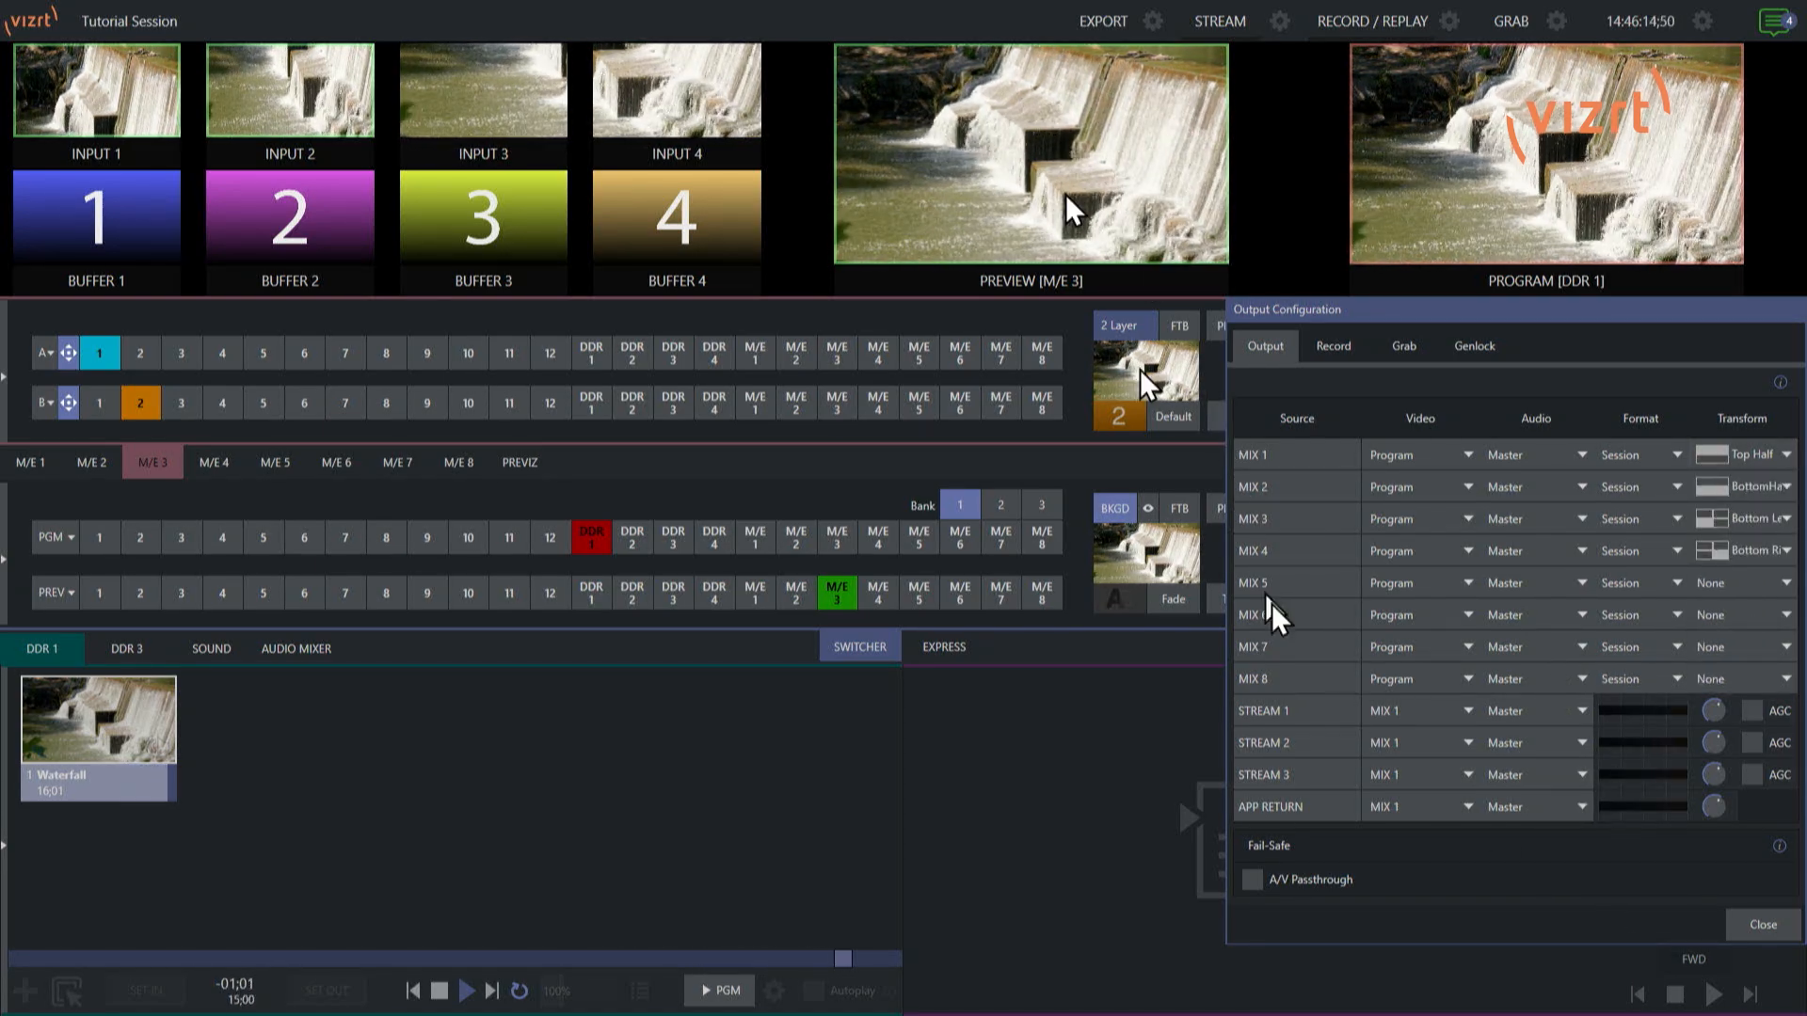